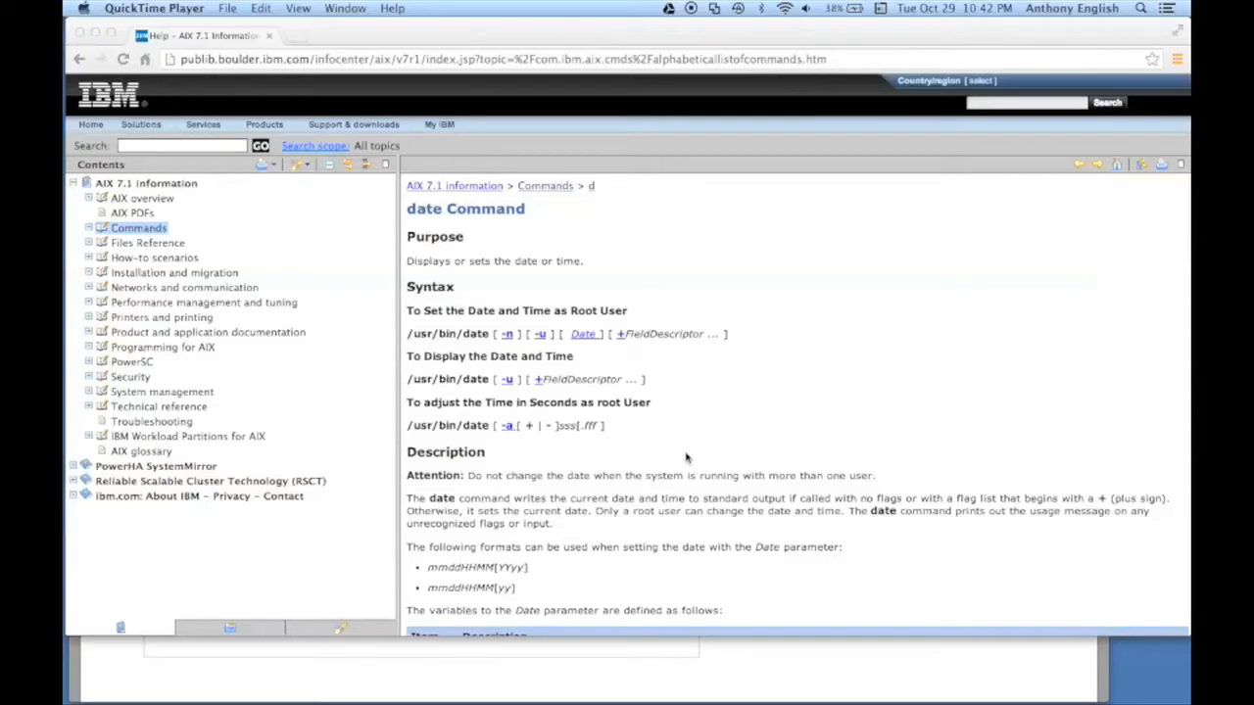
Examine the AIX date command documentation, from the syntax down to the table of % field descriptors.
{"action": "scroll", "coordinate": [686, 458], "scroll_direction": "down", "scroll_amount": 2}
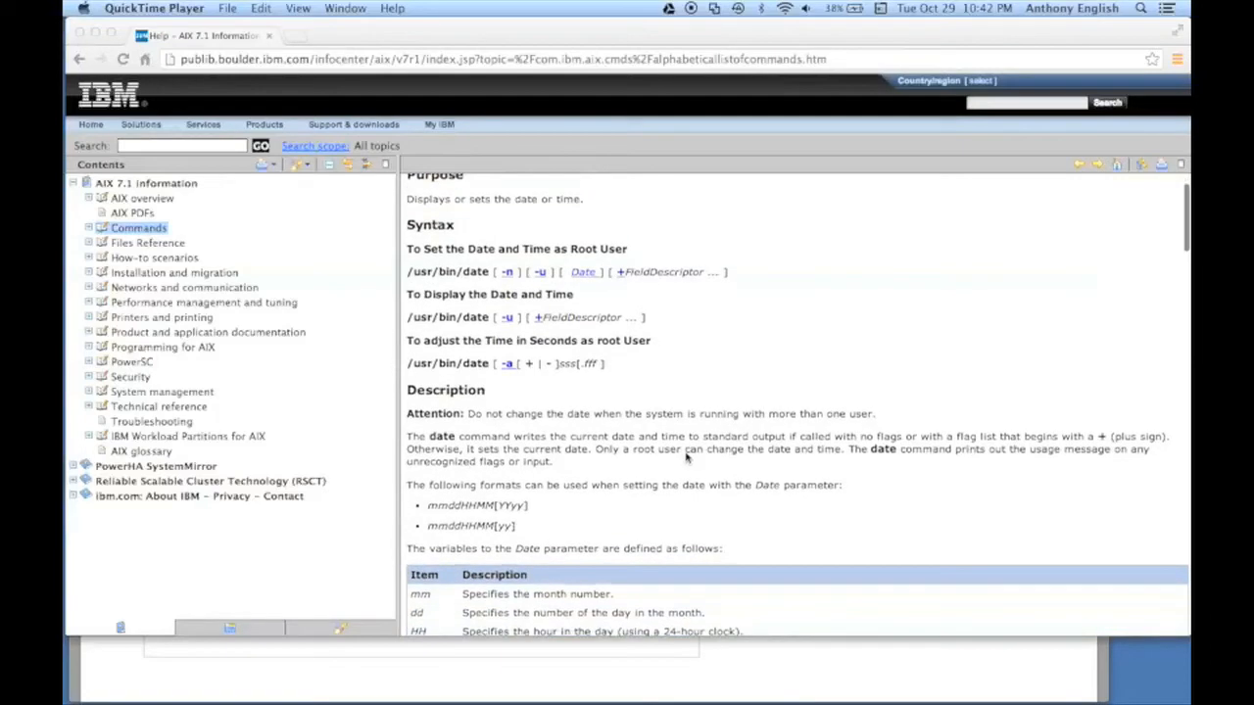
{"action": "scroll", "coordinate": [594, 285], "scroll_direction": "up", "scroll_amount": 2}
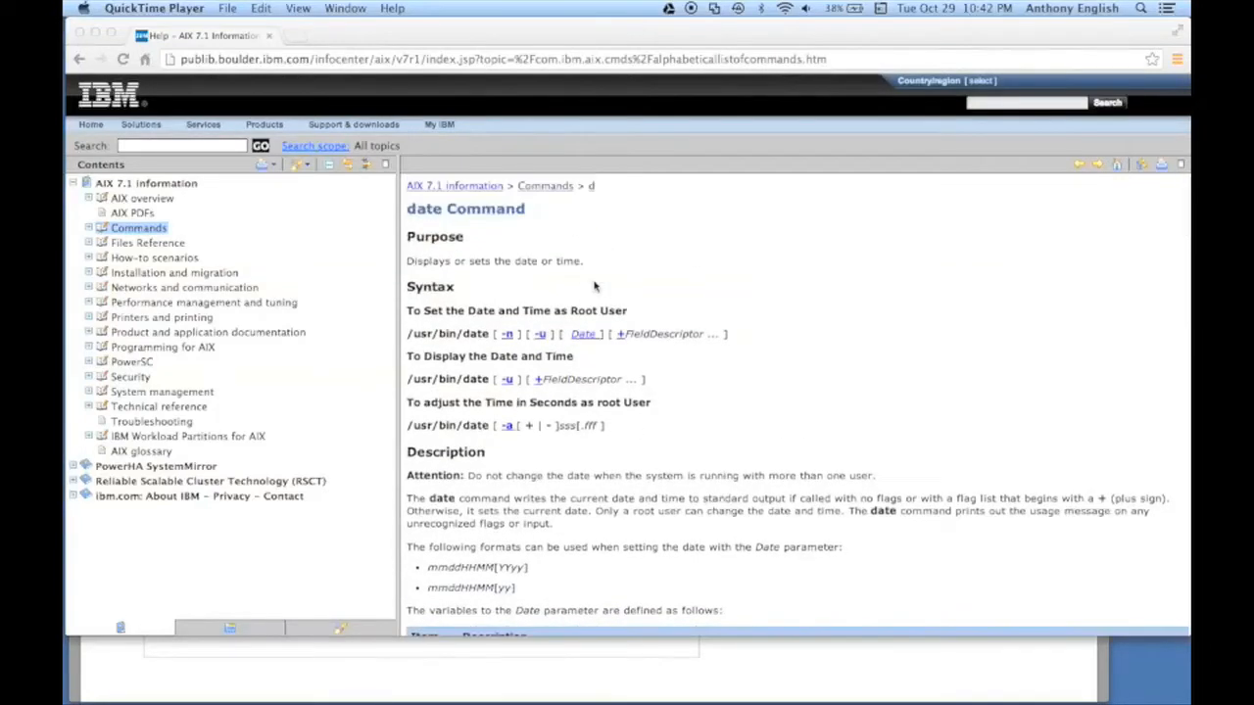
{"action": "scroll", "coordinate": [593, 285], "scroll_direction": "down", "scroll_amount": 20}
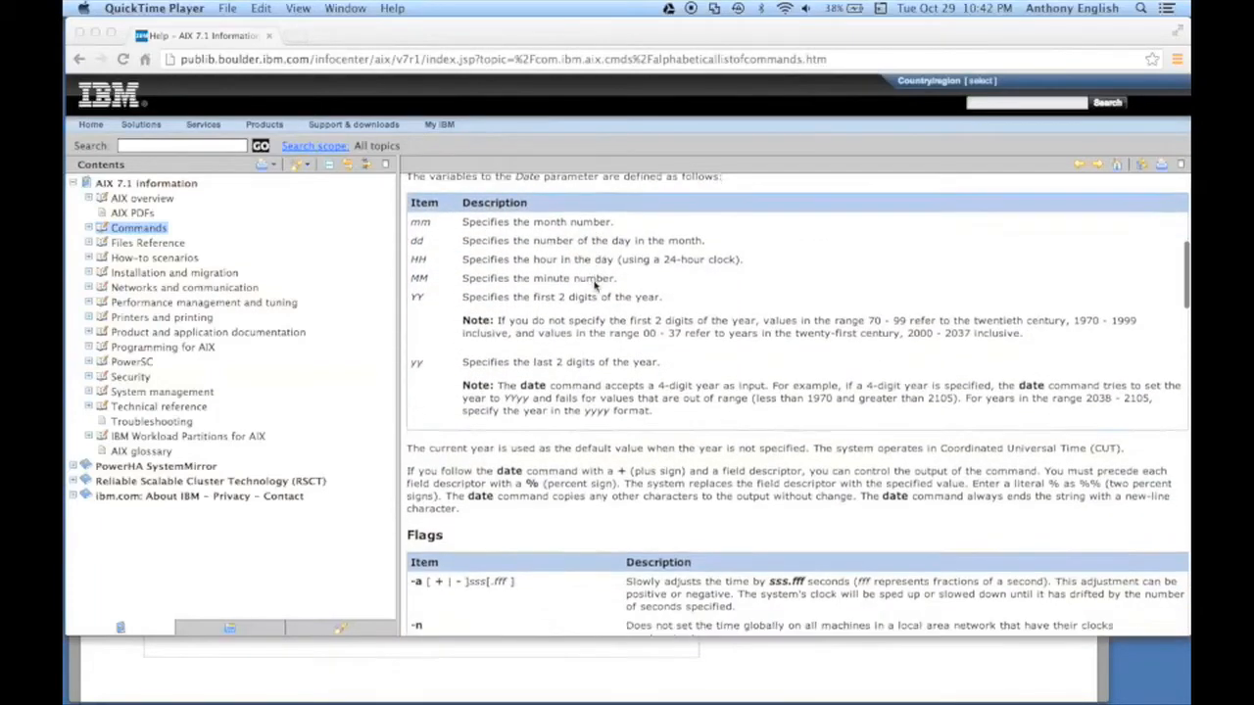
{"action": "scroll", "coordinate": [593, 285], "scroll_direction": "down", "scroll_amount": 9}
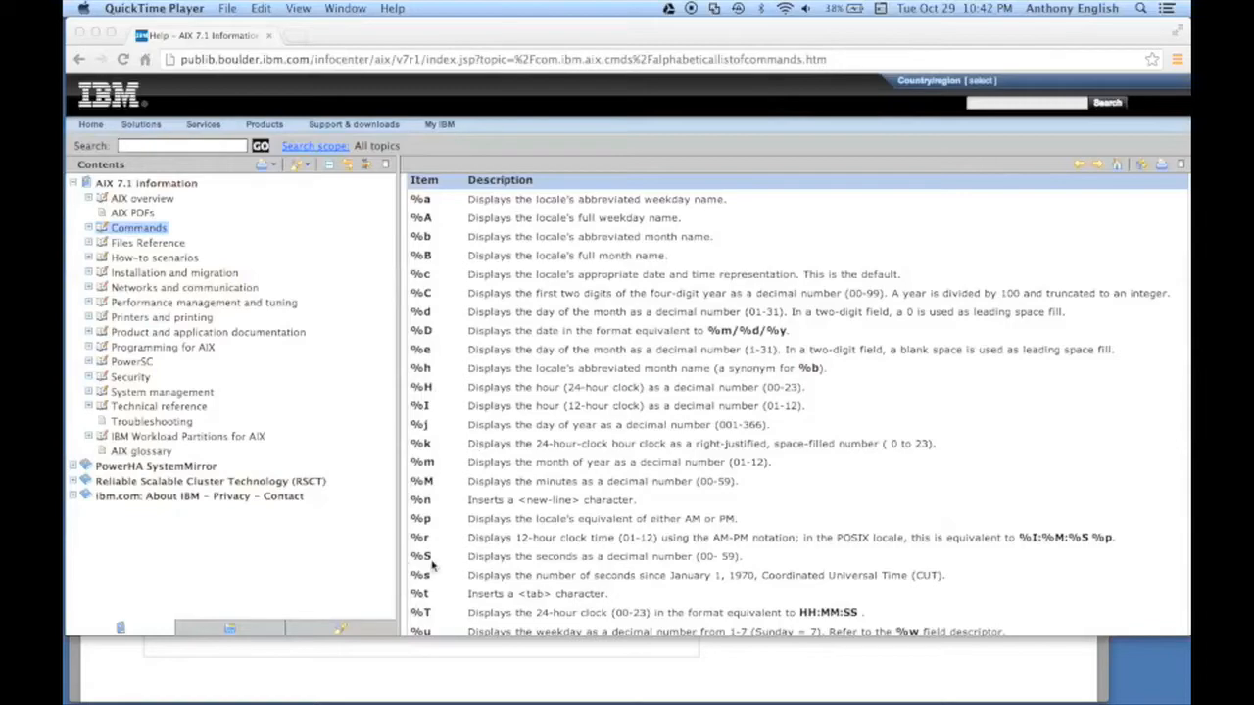
Switch to the AIX terminal session in VMware Fusion and clear its screen.
{"action": "key", "text": "ctrl+Up"}
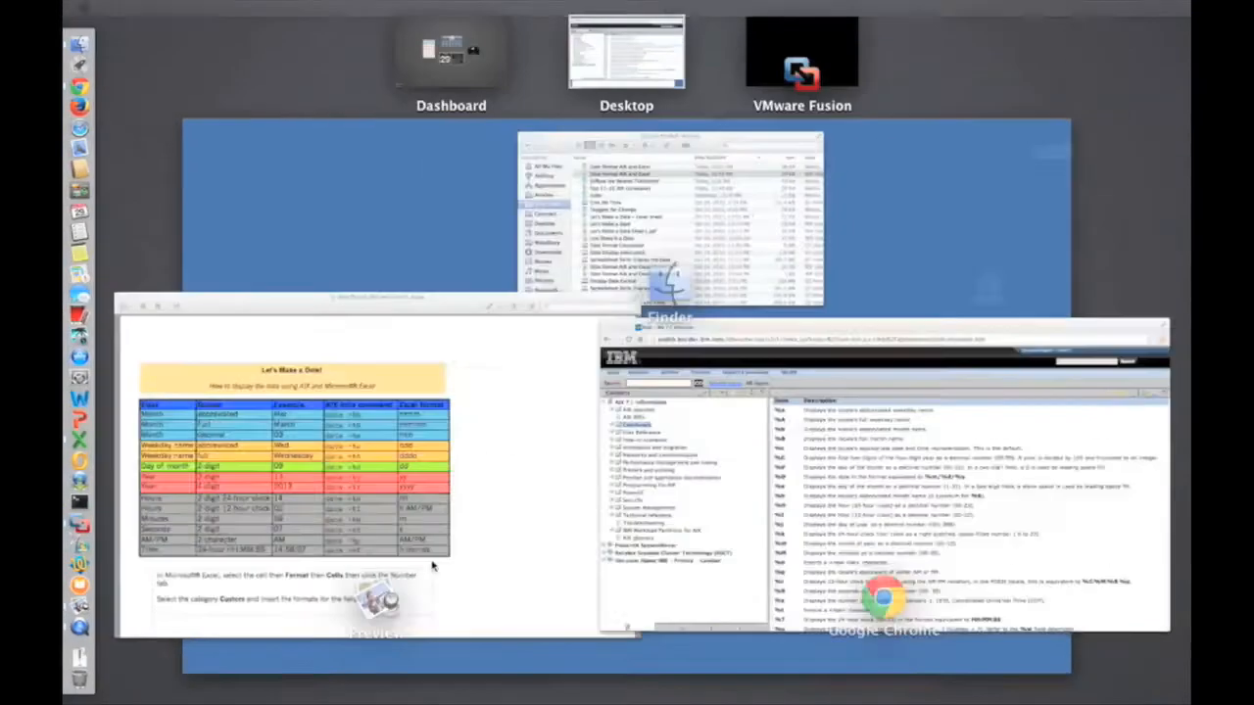
{"action": "left_click", "coordinate": [804, 62]}
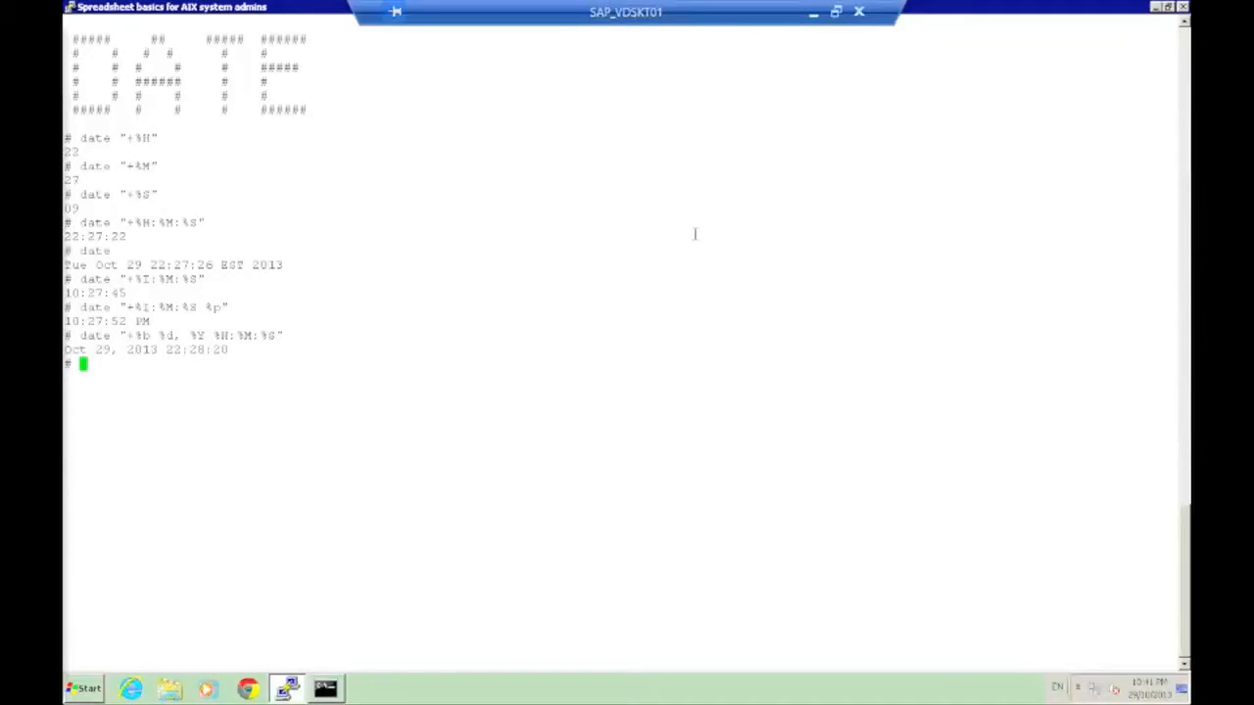
{"action": "type", "text": "da"}
{"action": "key", "text": "BackSpace"}
{"action": "key", "text": "BackSpace"}
{"action": "type", "text": "clear"}
{"action": "key", "text": "Return"}
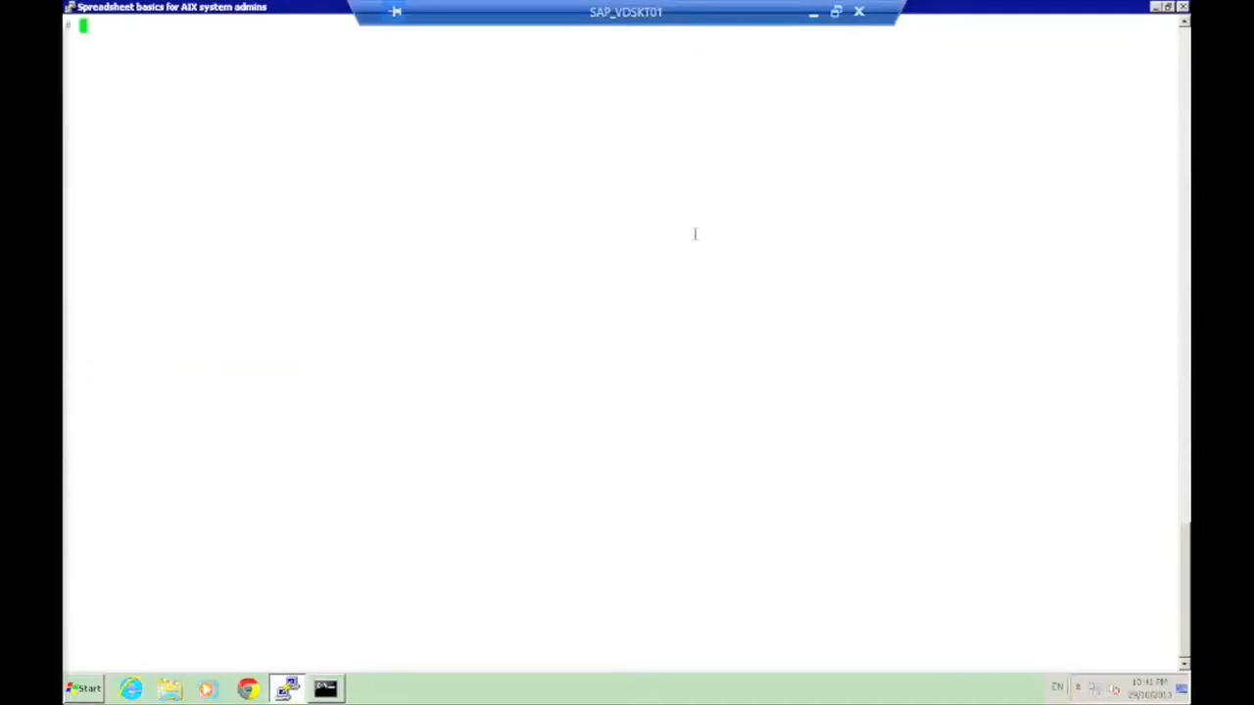
Print the hour, minutes and seconds separately with date +"%H", date "+%M" and date "+%S".
{"action": "type", "text": "date +\"%H\""}
{"action": "key", "text": "Return"}
{"action": "type", "text": "date "}
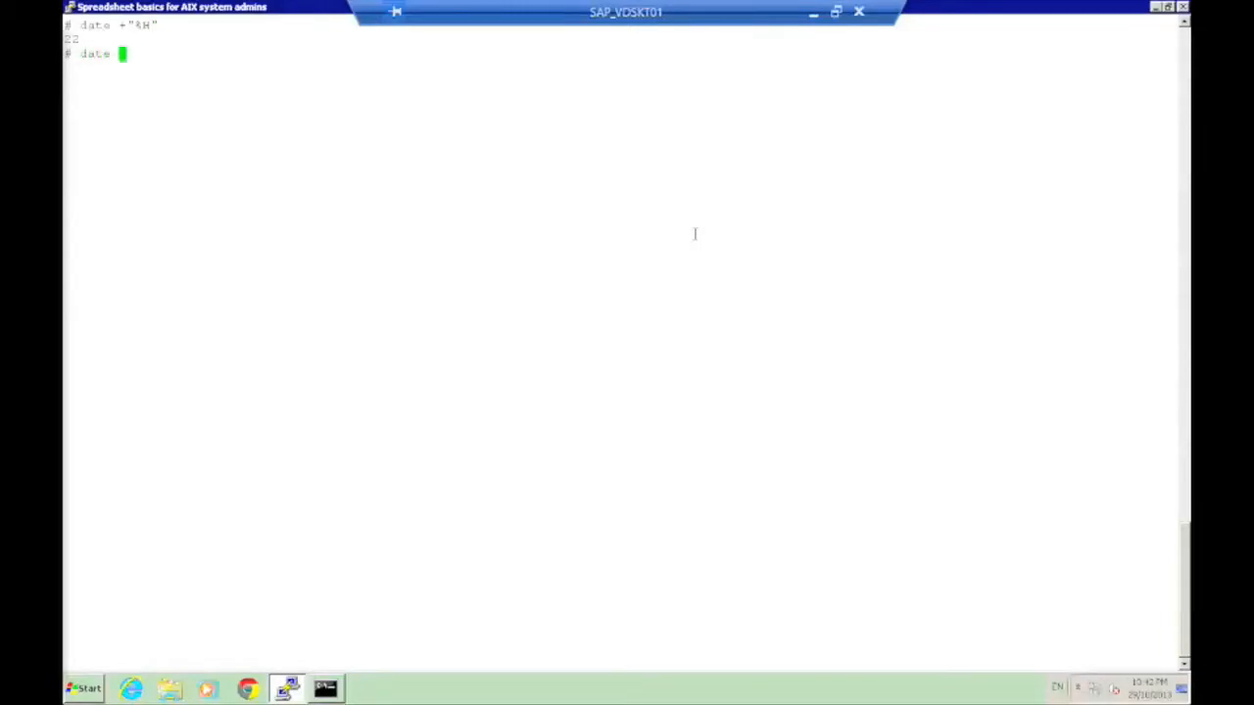
{"action": "type", "text": "\"+%M\""}
{"action": "key", "text": "Return"}
{"action": "type", "text": "dat"}
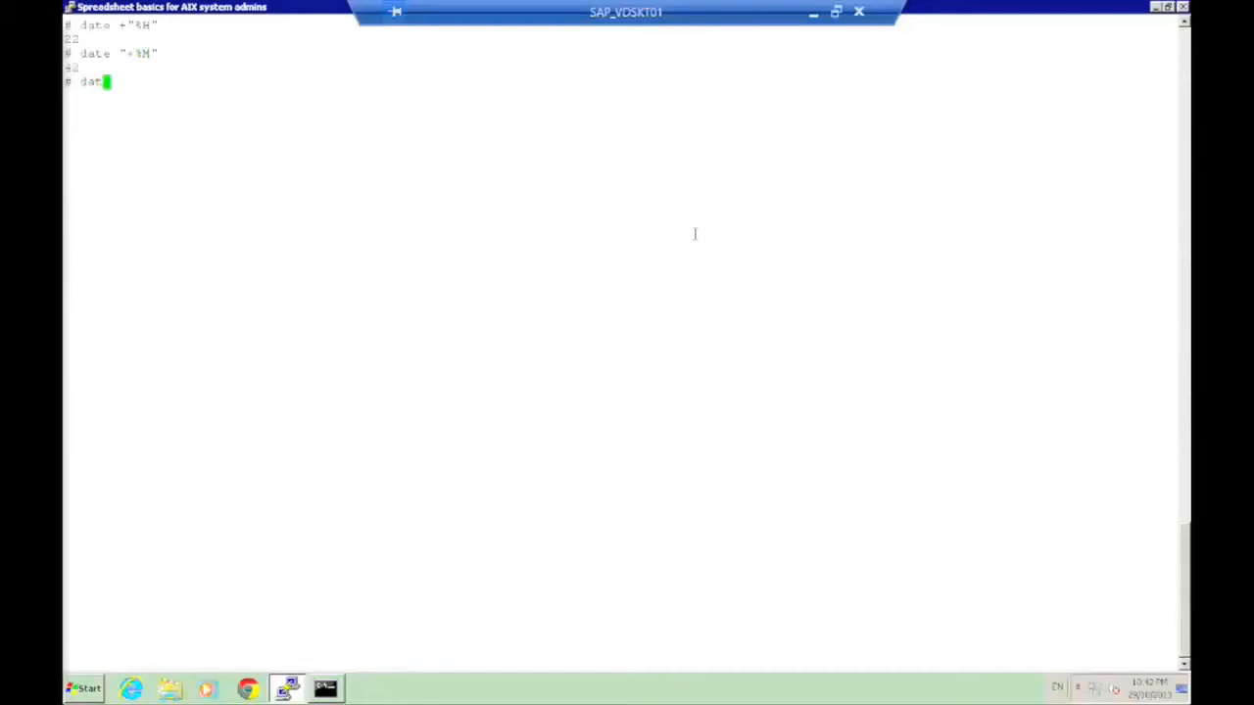
{"action": "type", "text": "e \"+%S\""}
{"action": "key", "text": "Return"}
Print the full 24-hour time with date "+%H:%M:%S".
{"action": "type", "text": "date \"+%H:%M"}
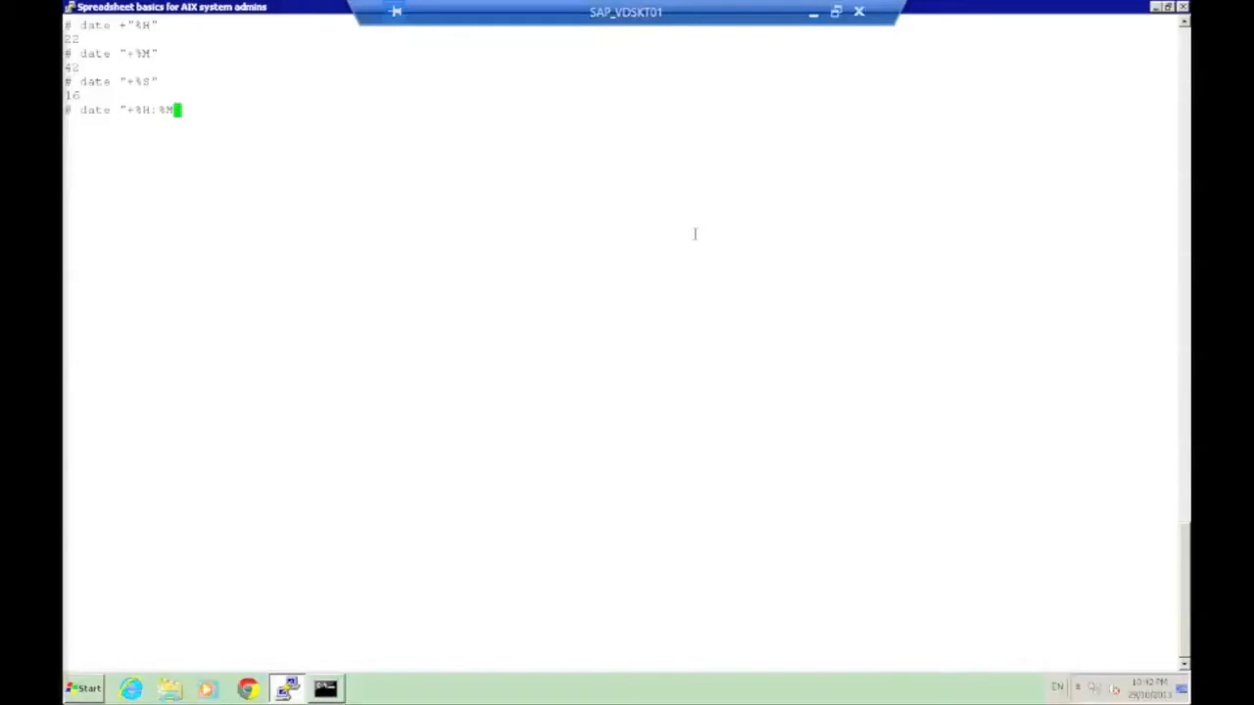
{"action": "type", "text": ":%S\""}
{"action": "key", "text": "Return"}
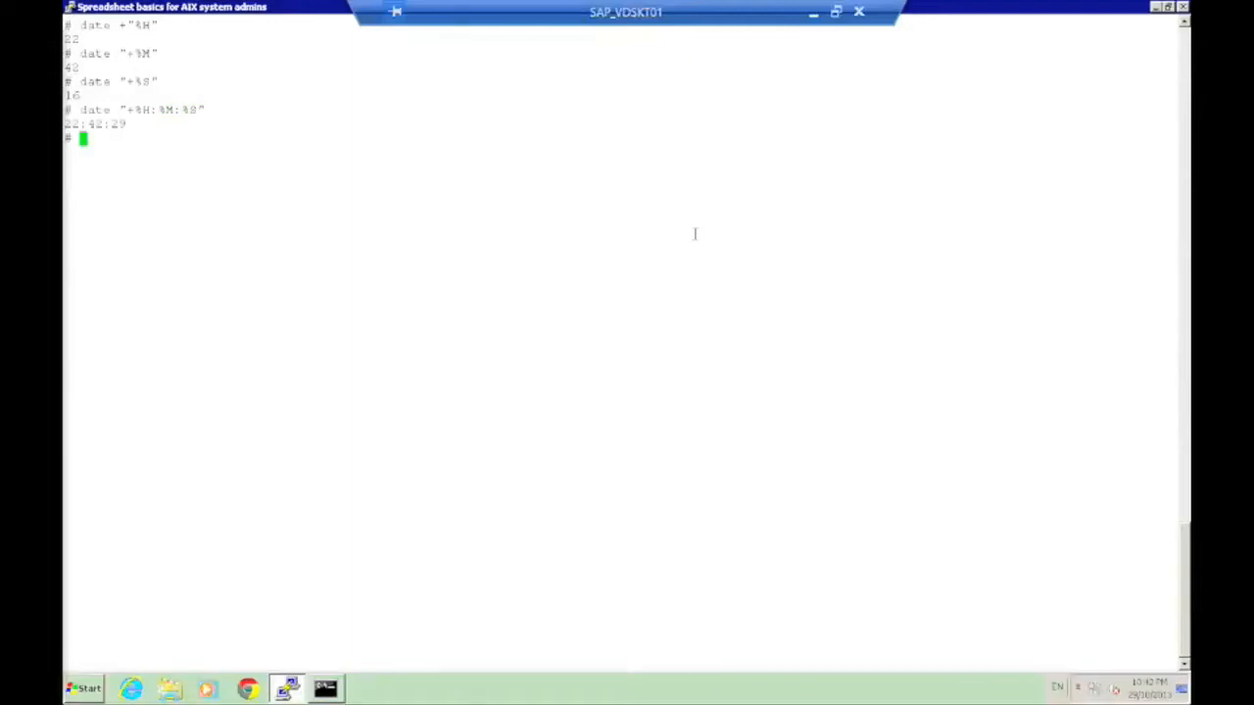
Recall the last date command and rerun it with %H replaced by %I for 12-hour time.
{"action": "key", "text": "Escape"}
{"action": "key", "text": "k"}
{"action": "key", "text": "w"}
{"action": "key", "text": "w"}
{"action": "key", "text": "w"}
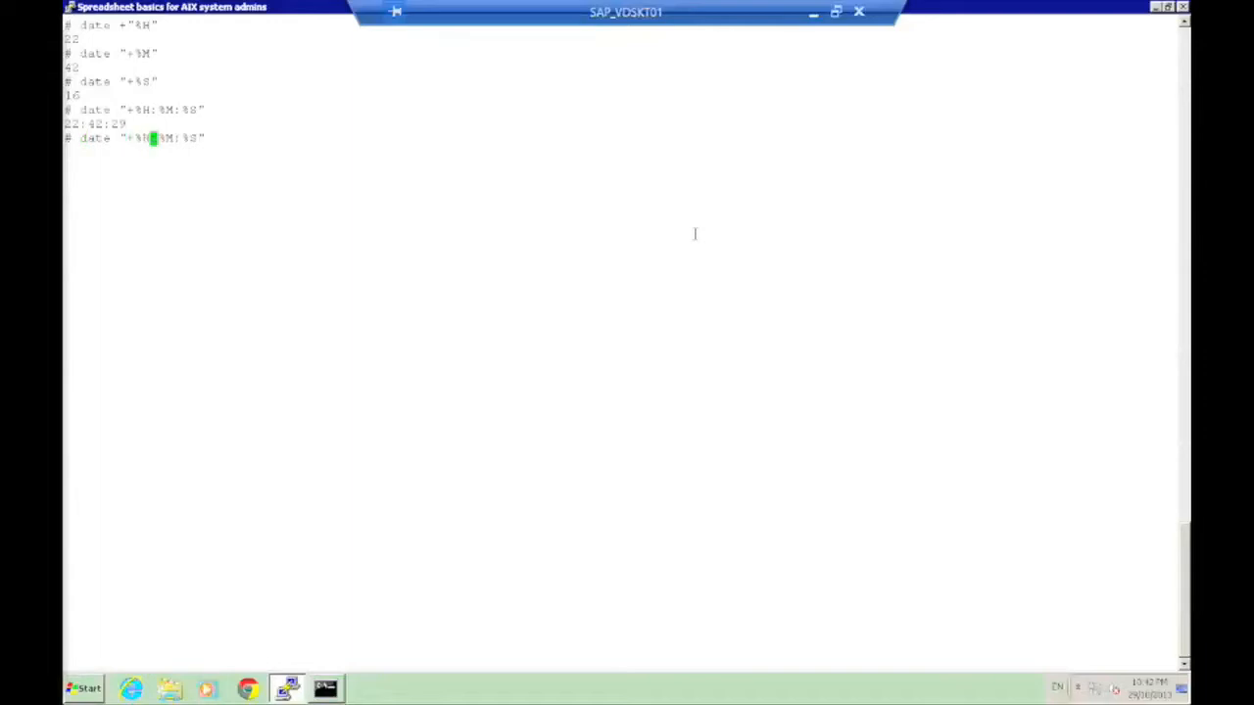
{"action": "key", "text": "h"}
{"action": "type", "text": "rI"}
{"action": "key", "text": "Return"}
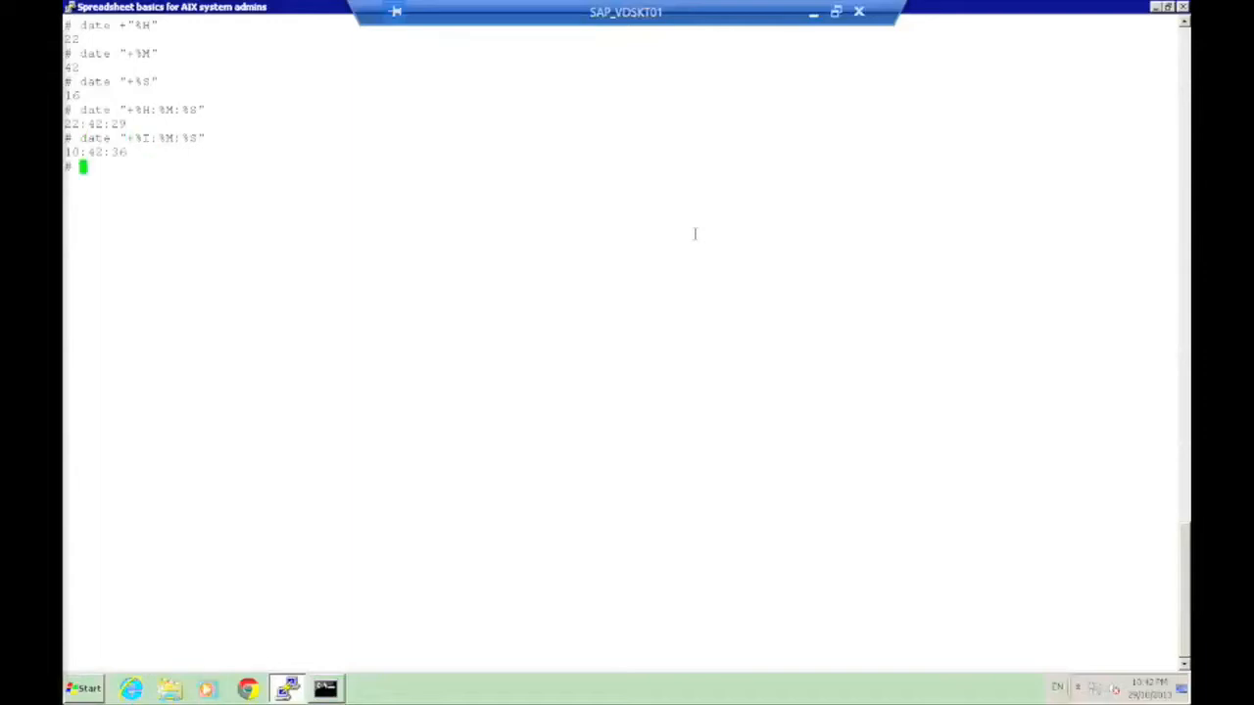
Recall the 12-hour time command and rerun it with %p added, as date "+%I:%M:%S %p".
{"action": "key", "text": "Escape"}
{"action": "key", "text": "k"}
{"action": "key", "text": "dollar"}
{"action": "key", "text": "a"}
{"action": "type", "text": "%p"}
{"action": "key", "text": "Return"}
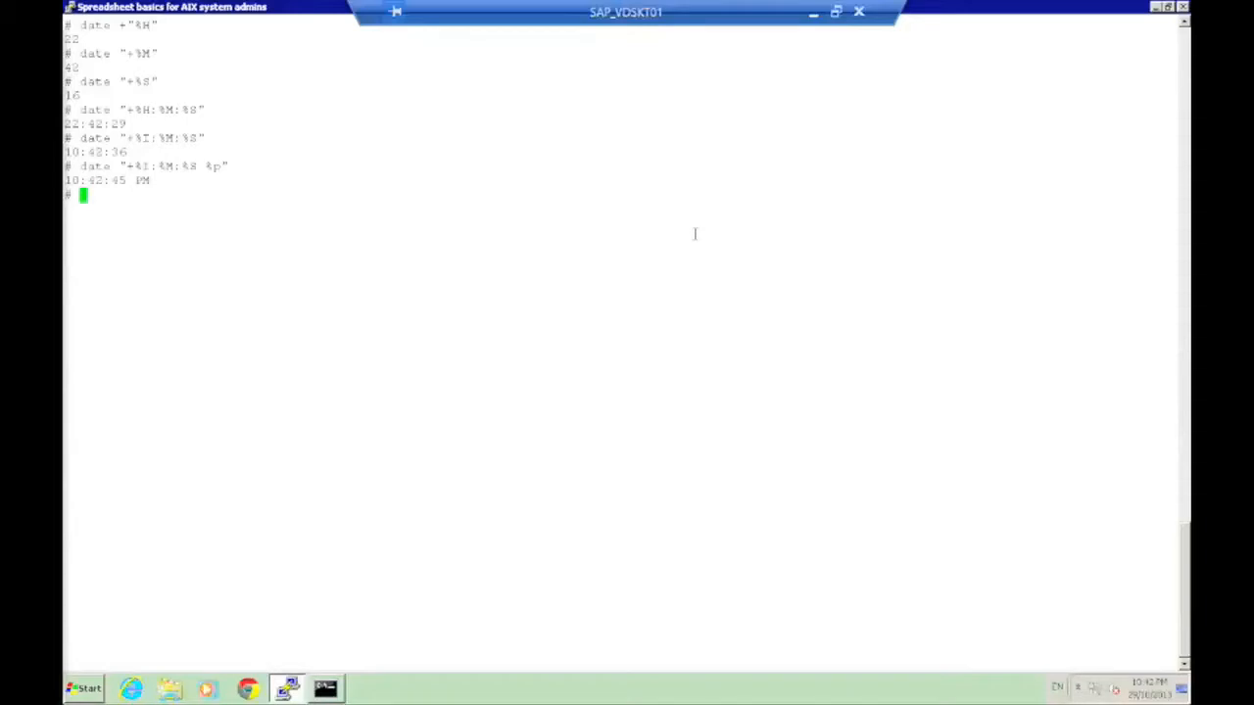
Print the abbreviated month, day, year and 24-hour time with date "+%b %d, %Y %H:%M:%S".
{"action": "type", "text": "date \""}
{"action": "type", "text": "+"}
{"action": "type", "text": "%"}
{"action": "type", "text": "D"}
{"action": "type", "text": " %d, "}
{"action": "type", "text": "%Y"}
{"action": "type", "text": " %"}
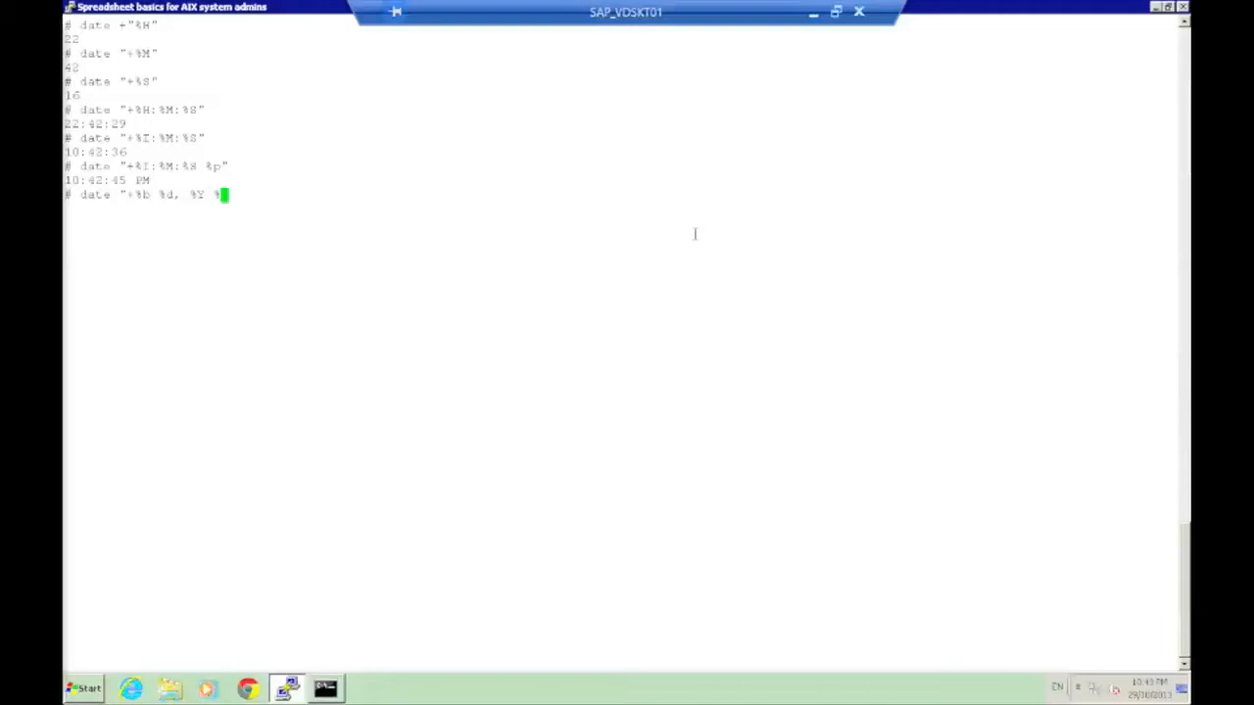
{"action": "type", "text": "H:%M:%S\""}
{"action": "key", "text": "Return"}
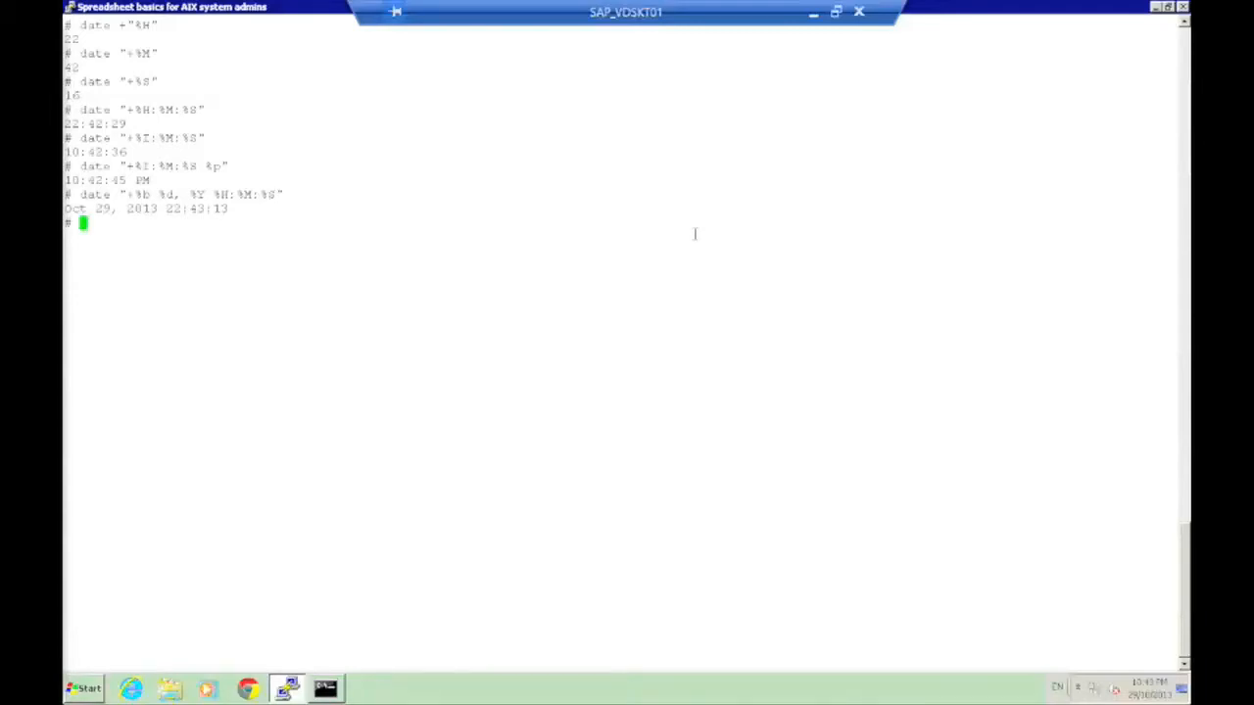
Show the AIX and Excel date format table in Preview and open a blank workbook in Microsoft Excel.
{"action": "key", "text": "ctrl+Up"}
{"action": "left_click", "coordinate": [402, 491]}
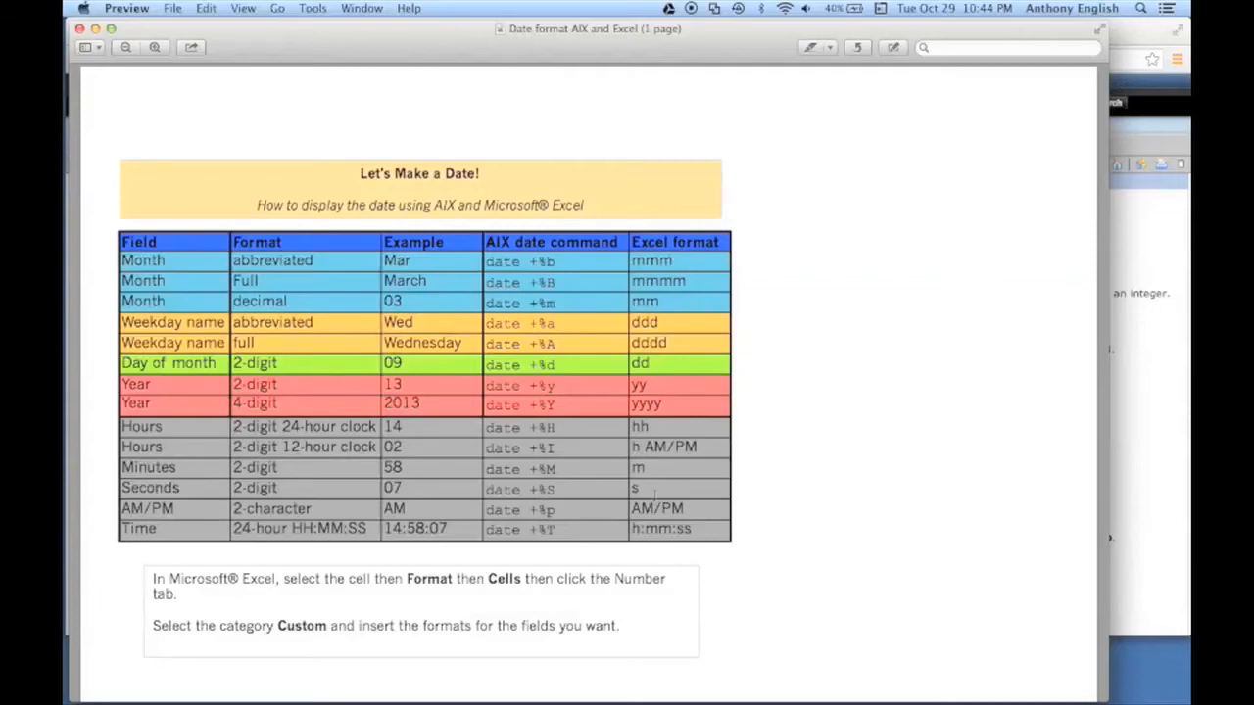
{"action": "key", "text": "ctrl+Up"}
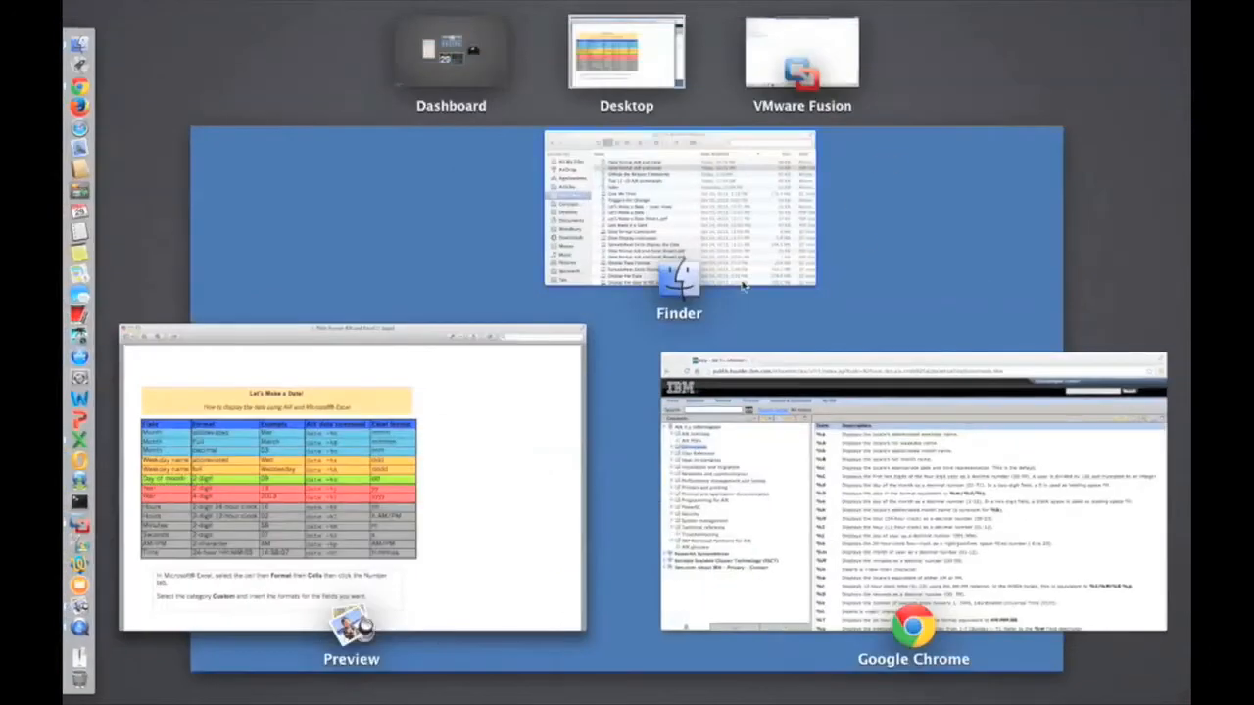
{"action": "left_click", "coordinate": [79, 439]}
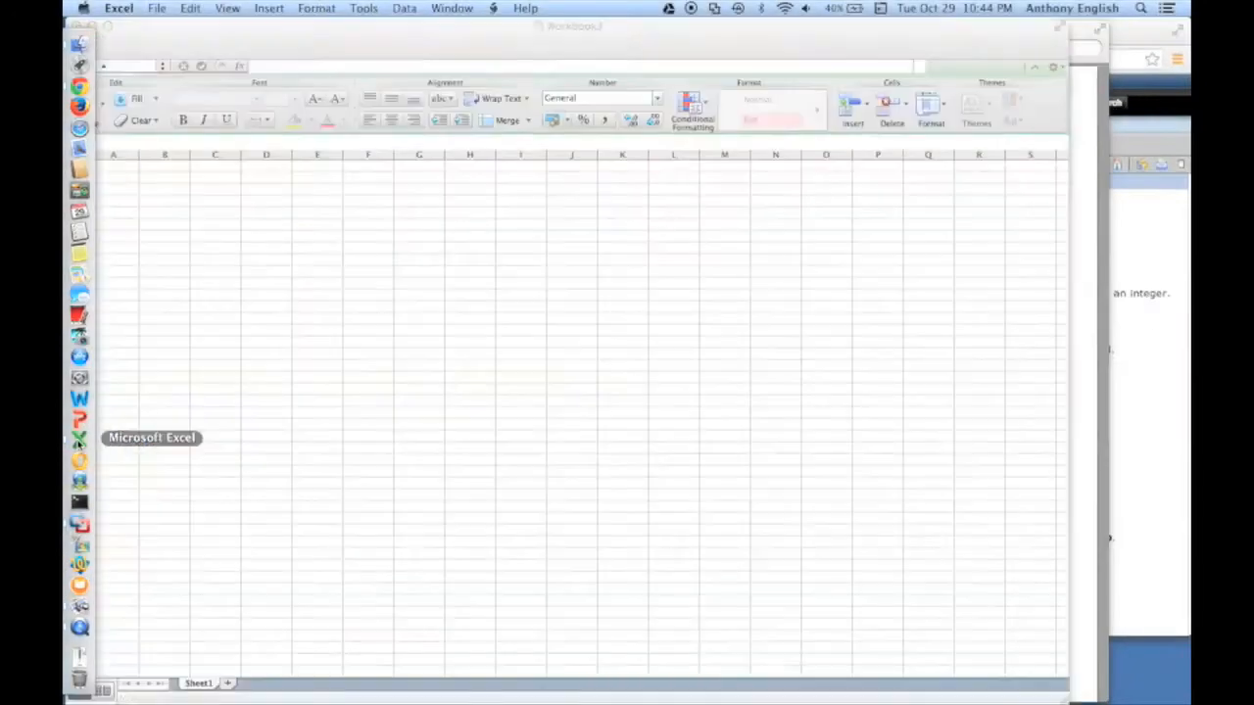
Set the worksheet's zoom magnification to 125%.
{"action": "left_click", "coordinate": [227, 8]}
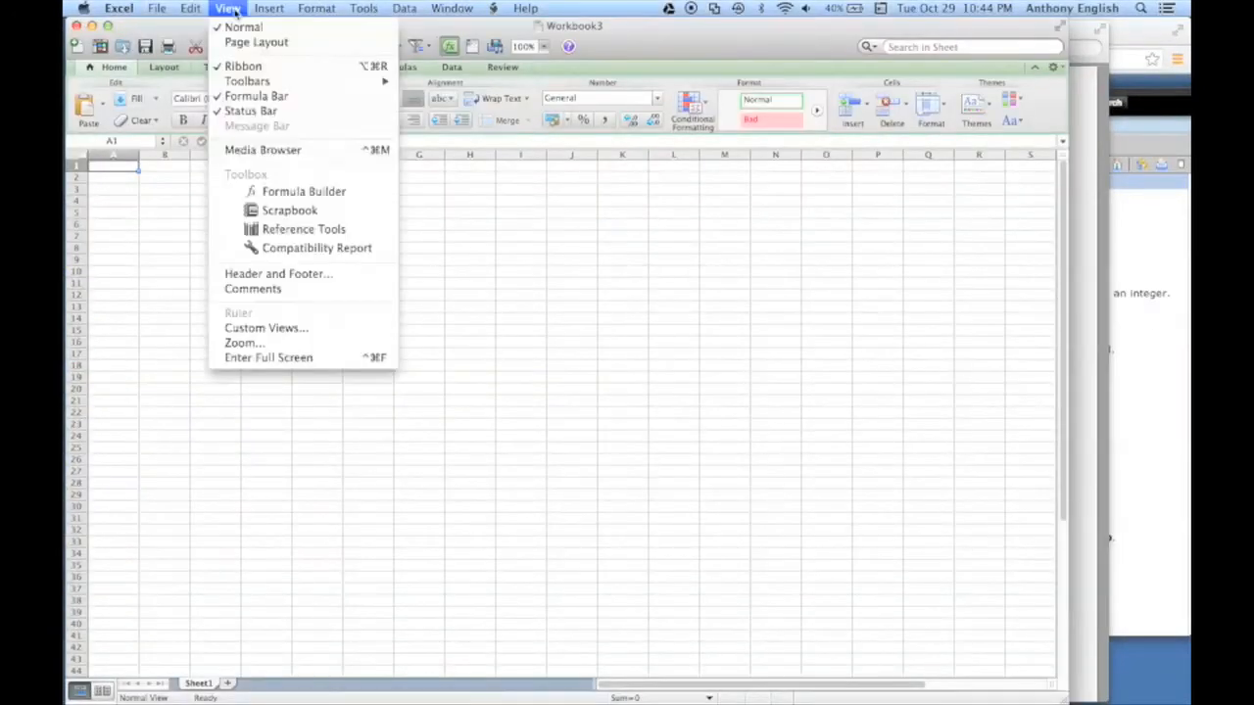
{"action": "left_click", "coordinate": [267, 343]}
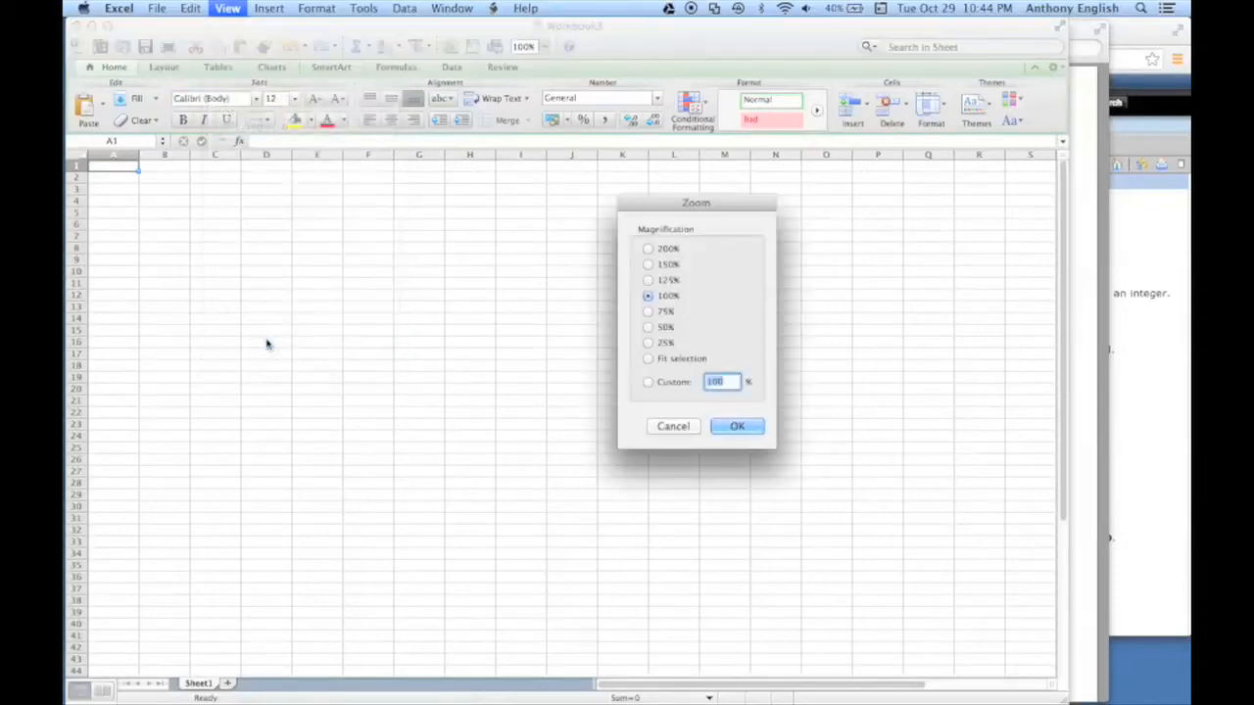
{"action": "left_click", "coordinate": [647, 280]}
{"action": "left_click", "coordinate": [736, 426]}
Enter the column headings Start in cell A1 and End in cell B1.
{"action": "left_click", "coordinate": [114, 183]}
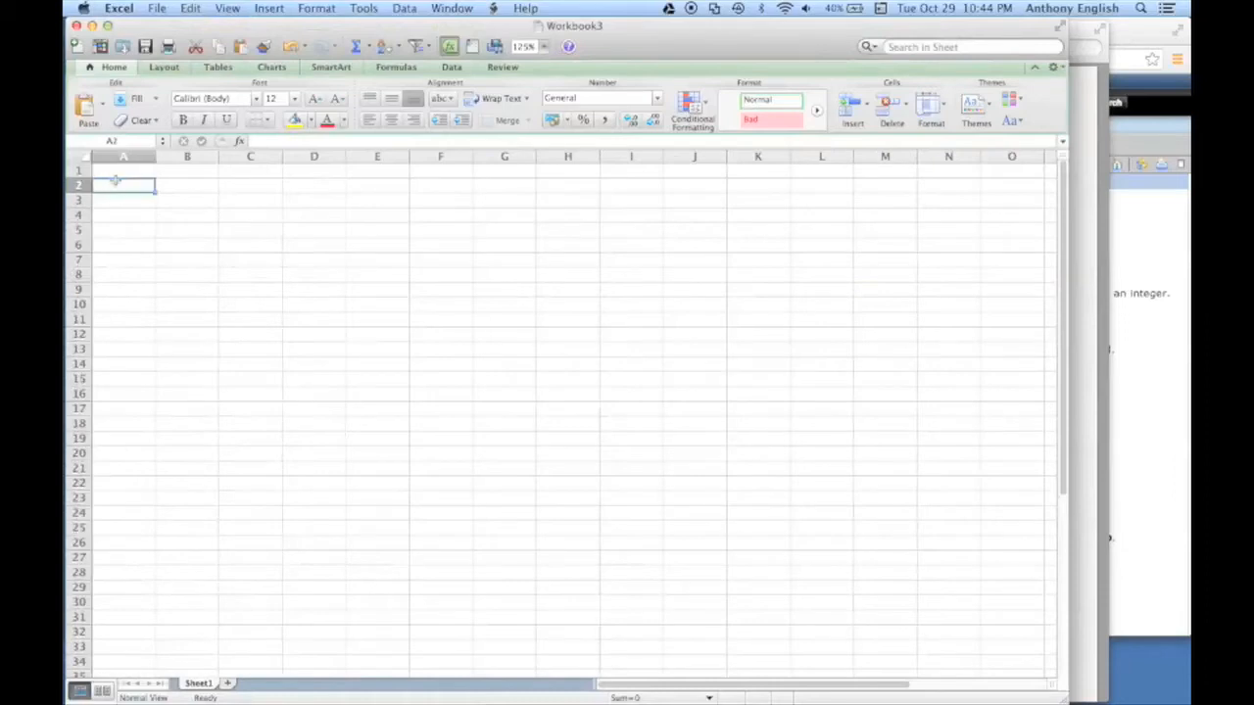
{"action": "left_click", "coordinate": [124, 169]}
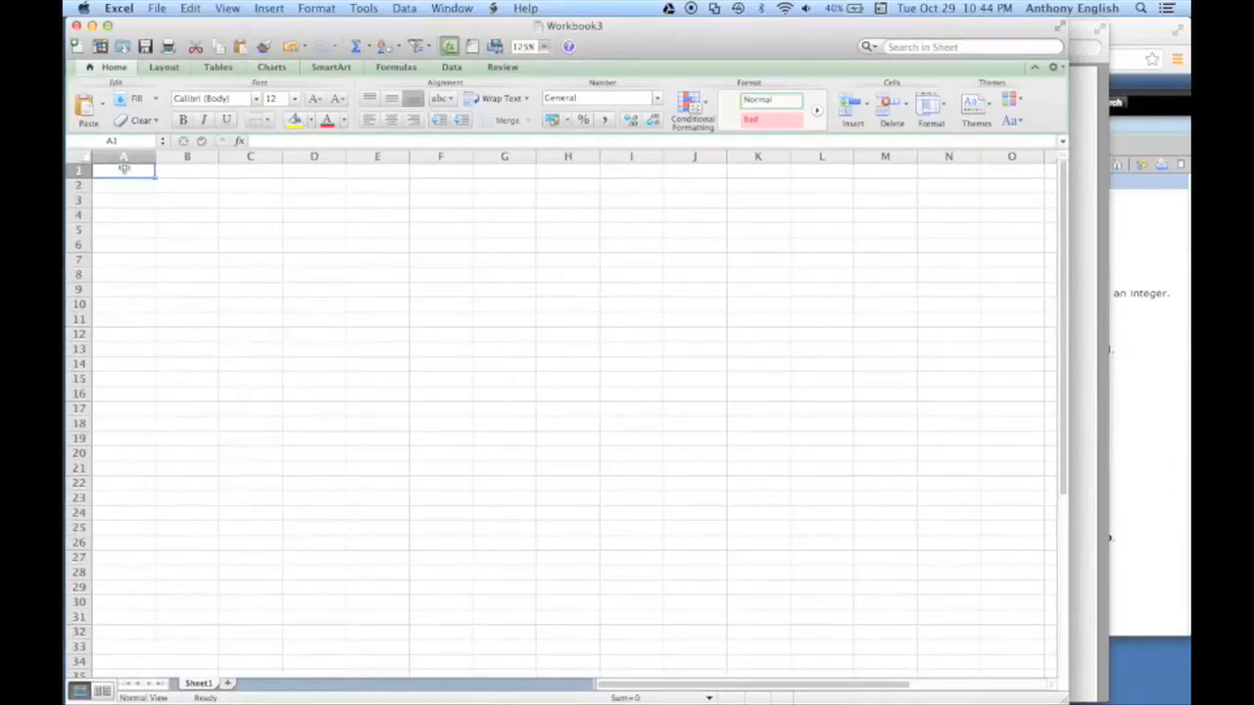
{"action": "type", "text": "Start"}
{"action": "key", "text": "Tab"}
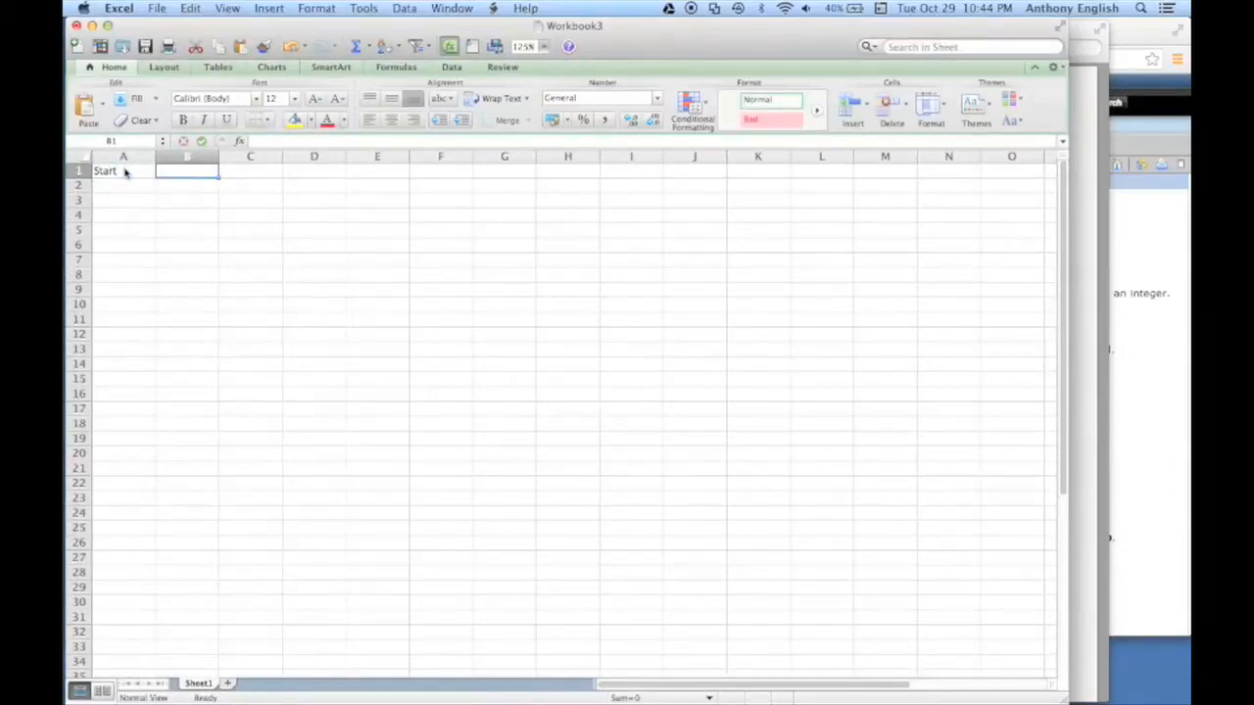
{"action": "type", "text": "End"}
{"action": "key", "text": "Return"}
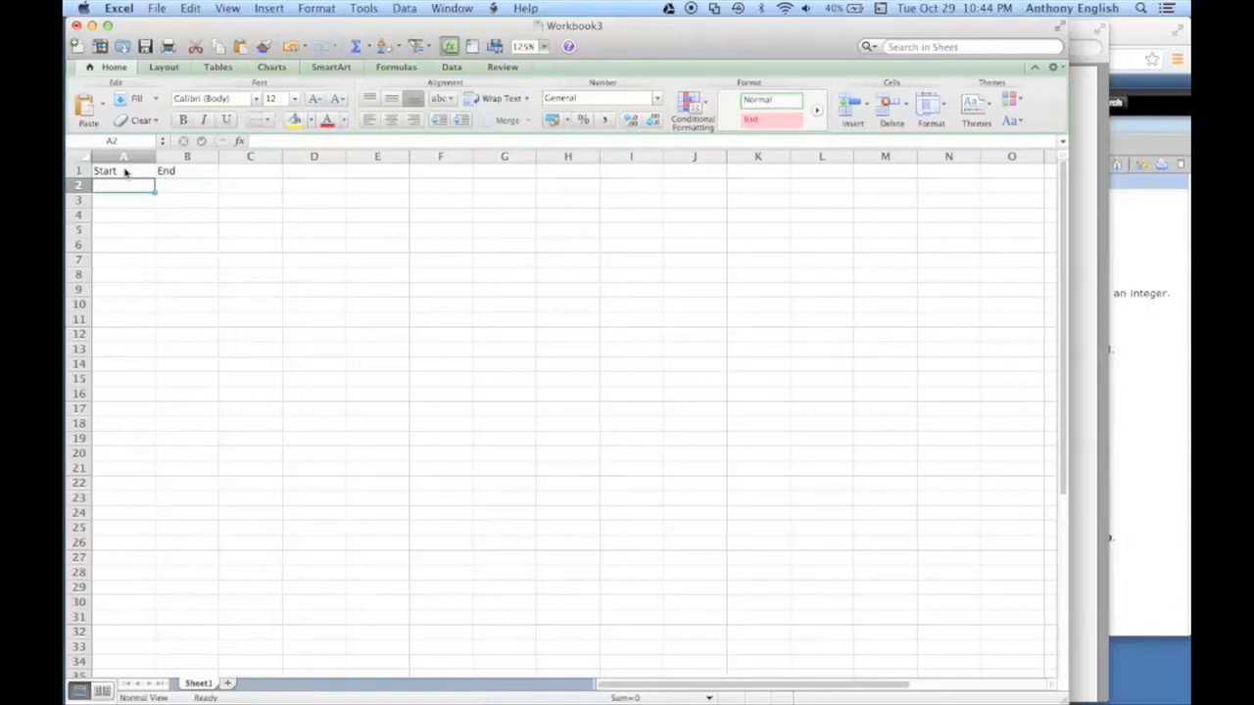
Fill A2 to A4 with the start times 11/3/13 8:00, 11/4/13 8:00 and 11/5/13 8:00.
{"action": "type", "text": "11/3/13"}
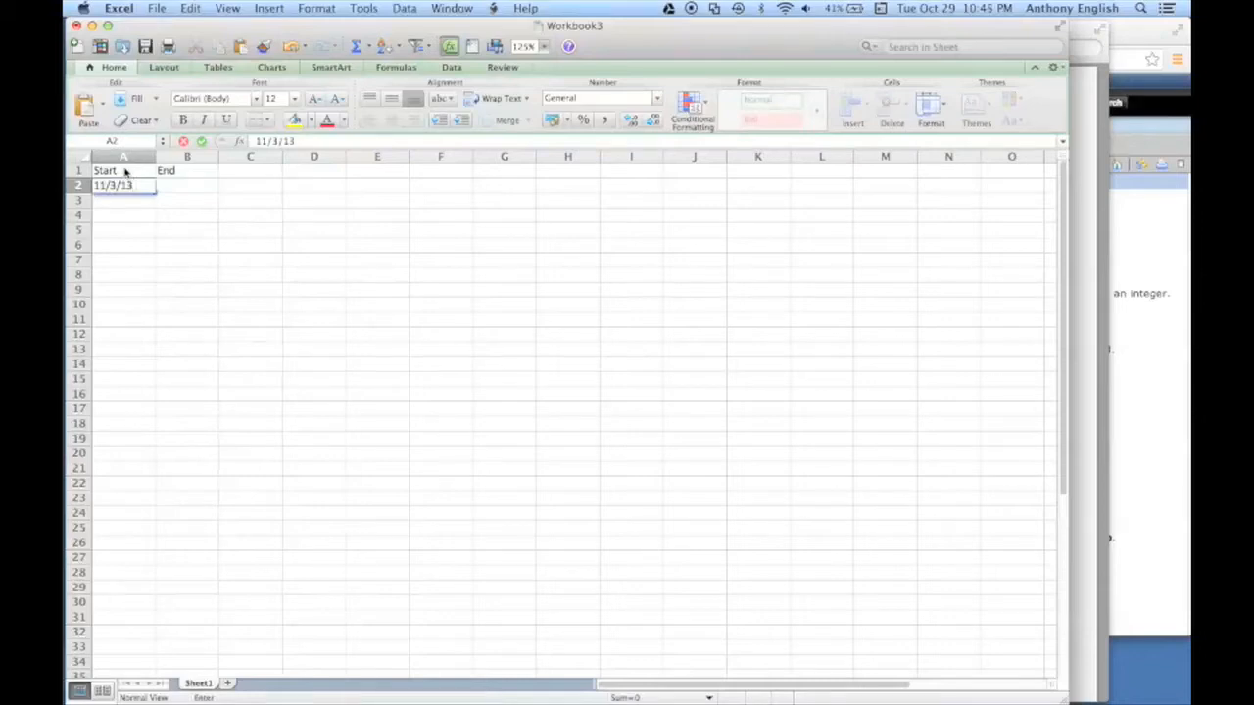
{"action": "type", "text": " 8:00"}
{"action": "key", "text": "Return"}
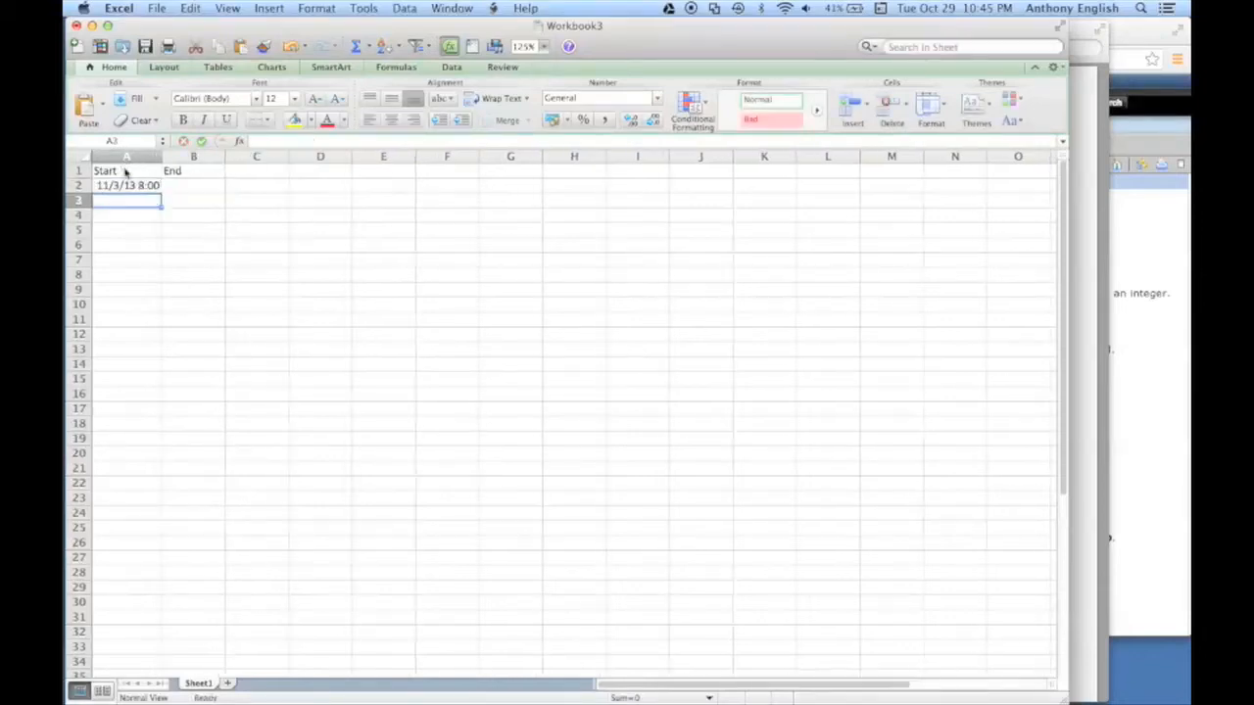
{"action": "type", "text": "3/"}
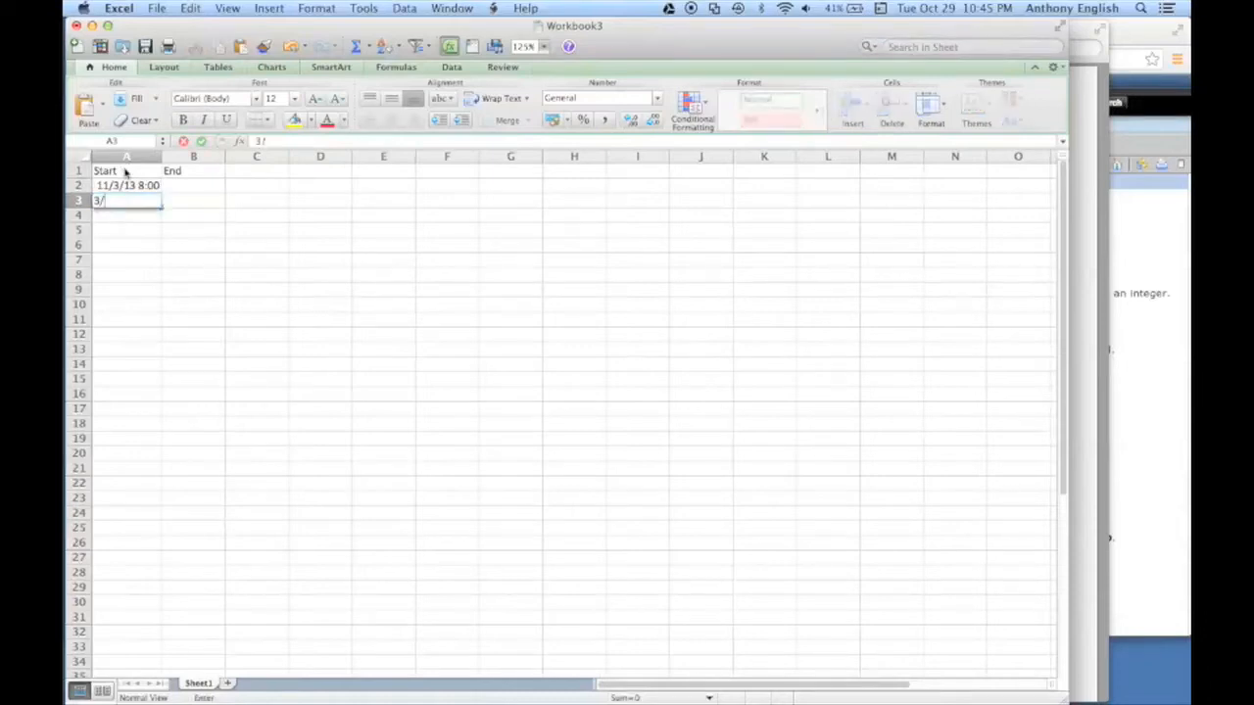
{"action": "key", "text": "BackSpace"}
{"action": "key", "text": "BackSpace"}
{"action": "type", "text": "11/4/13 8:00"}
{"action": "key", "text": "Return"}
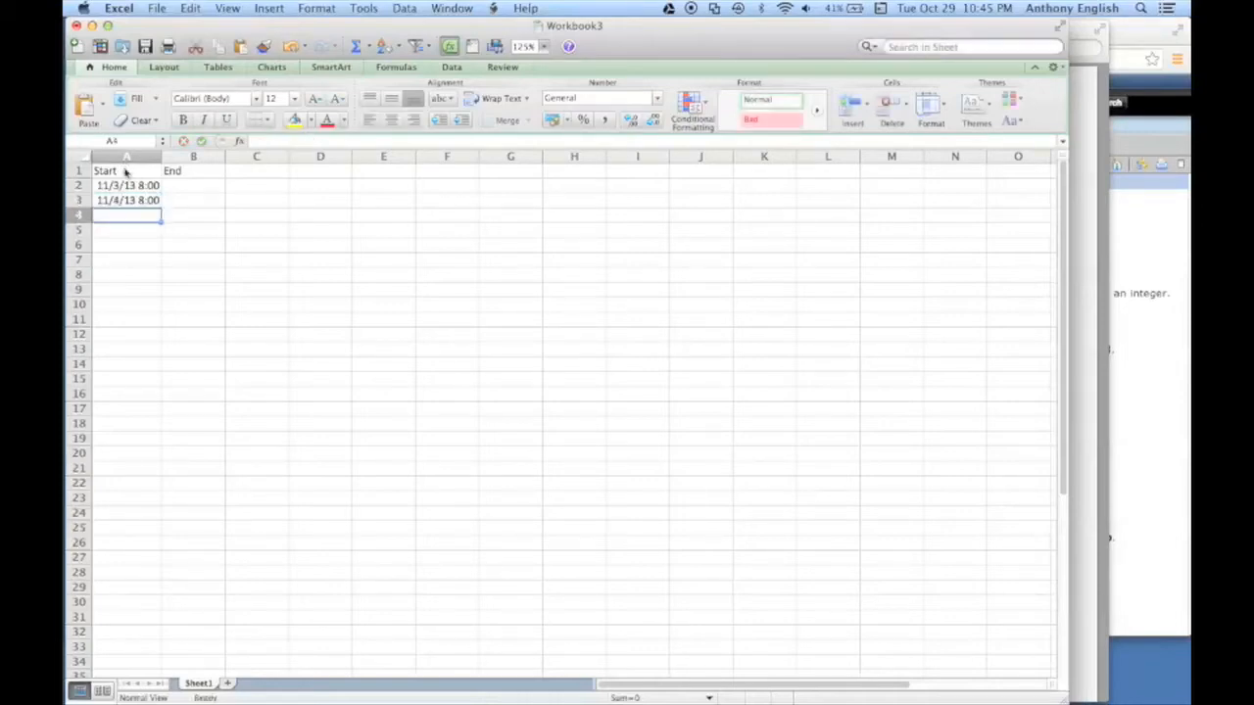
{"action": "type", "text": "11/"}
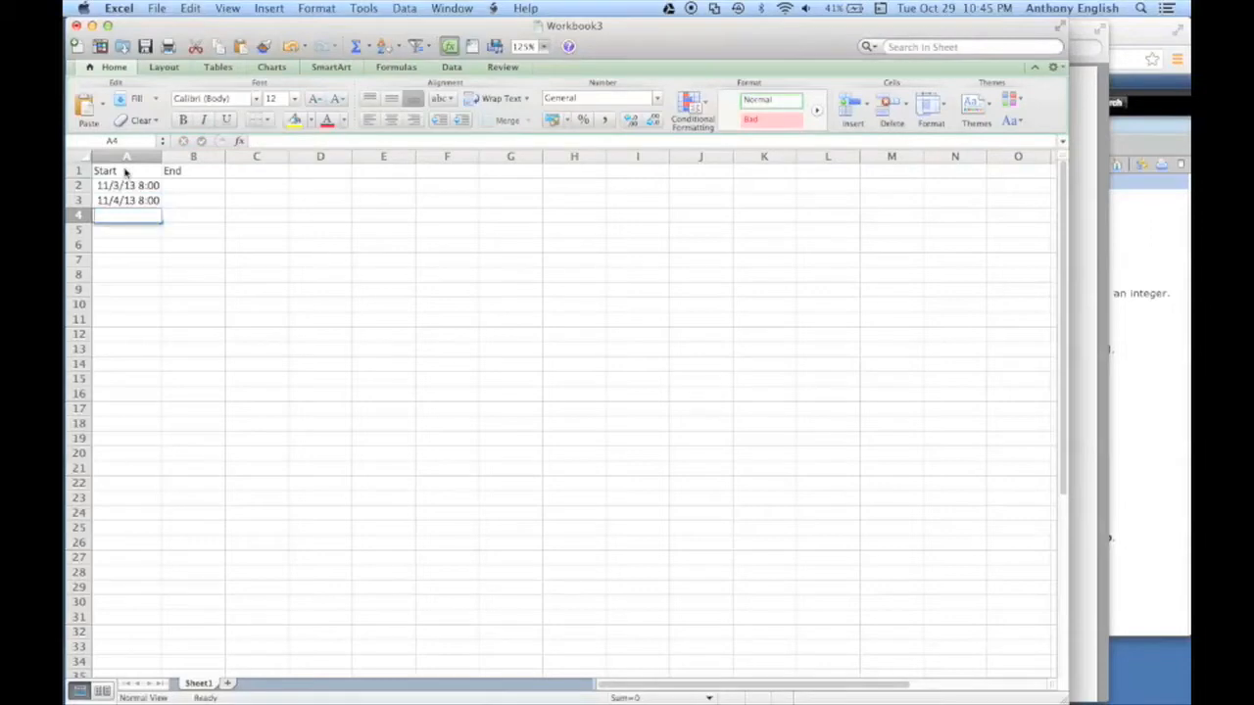
{"action": "type", "text": "1"}
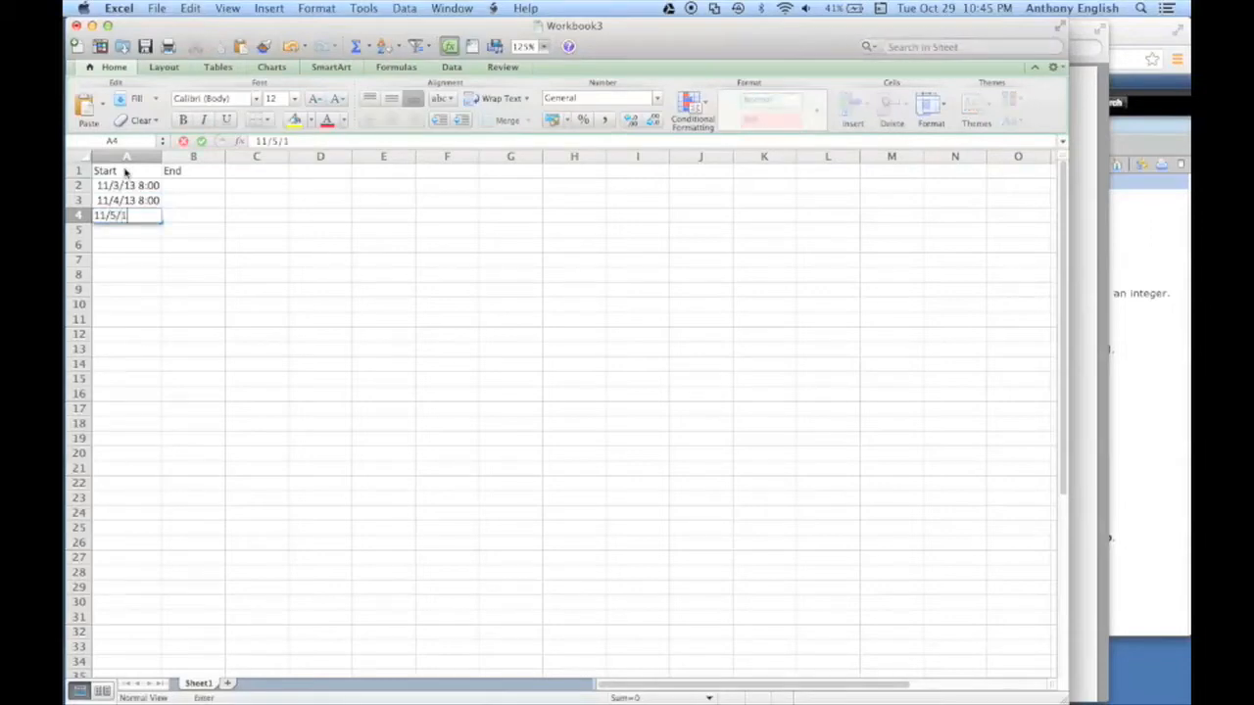
{"action": "type", "text": "3 8:00"}
{"action": "key", "text": "Return"}
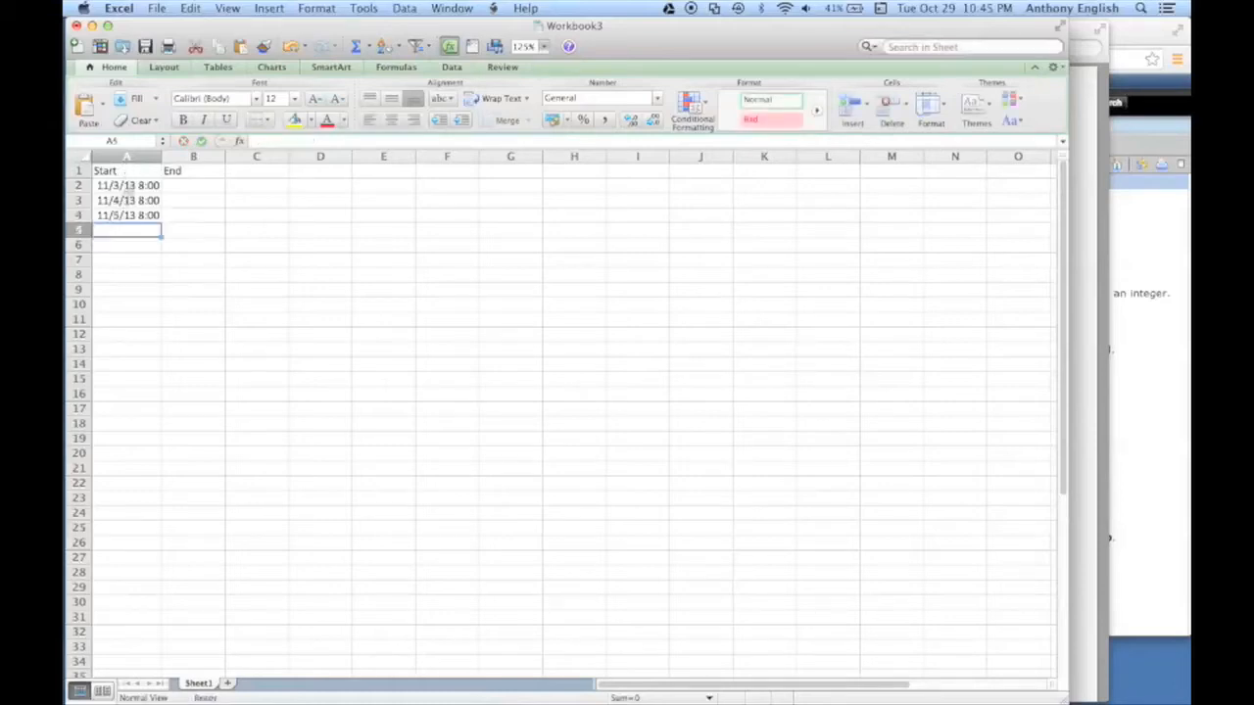
Enter the start time nov 5, 13 8:00 in cell A5.
{"action": "left_click", "coordinate": [132, 187]}
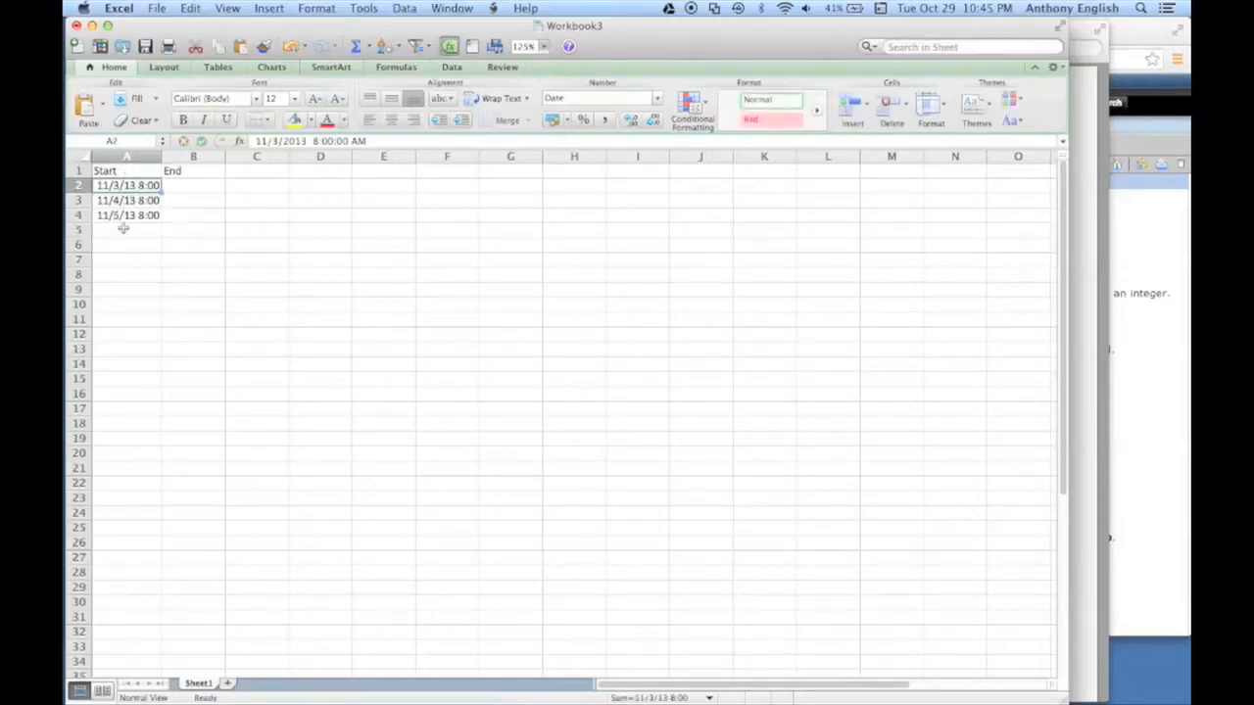
{"action": "left_click", "coordinate": [123, 229]}
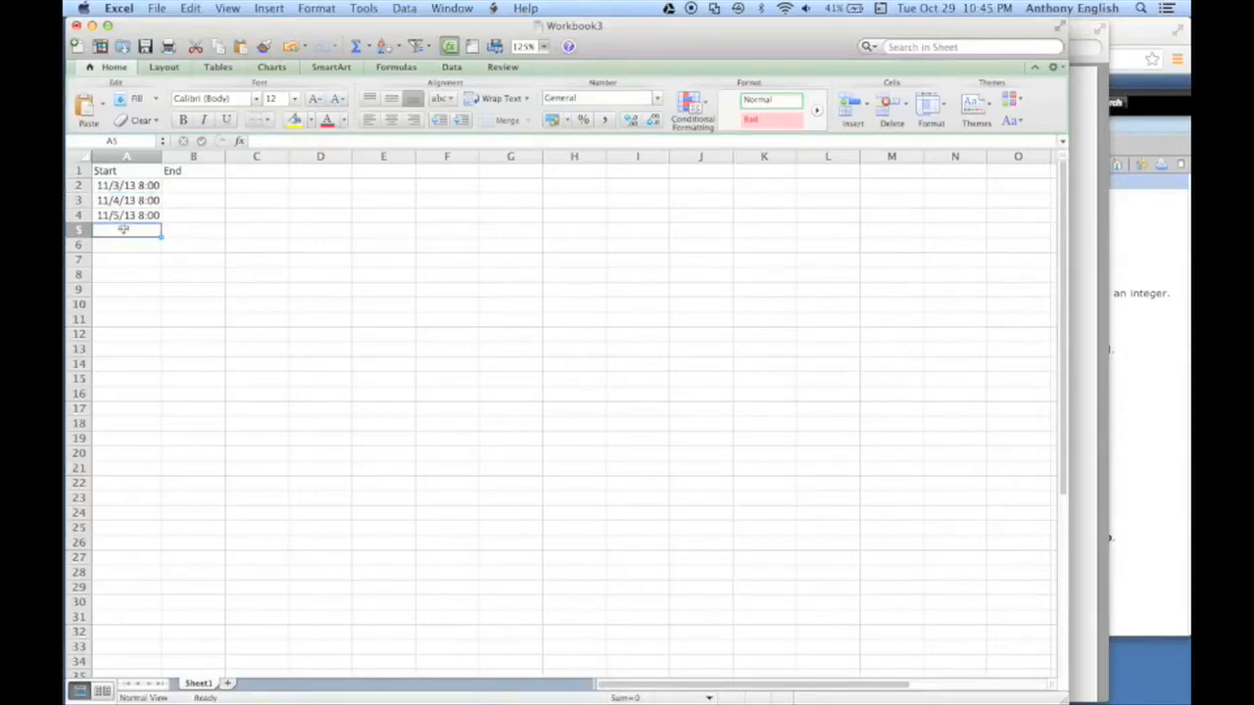
{"action": "type", "text": "nov"}
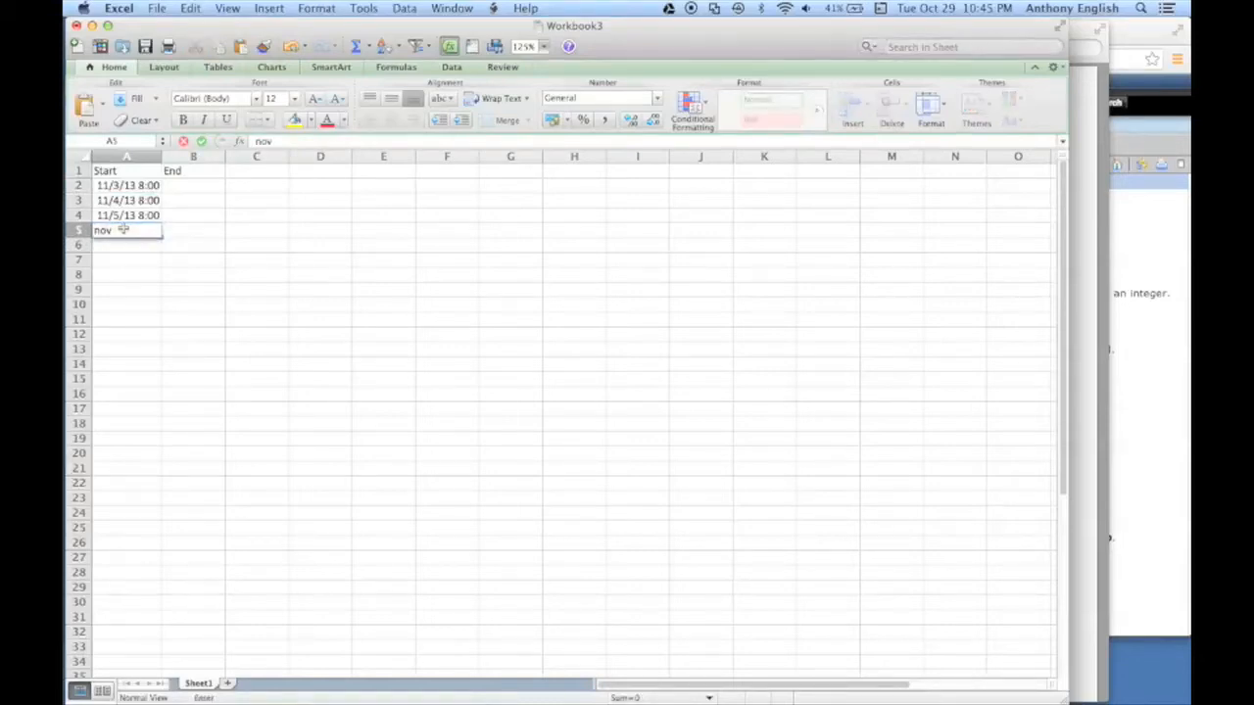
{"action": "type", "text": " 5, 13 8:00"}
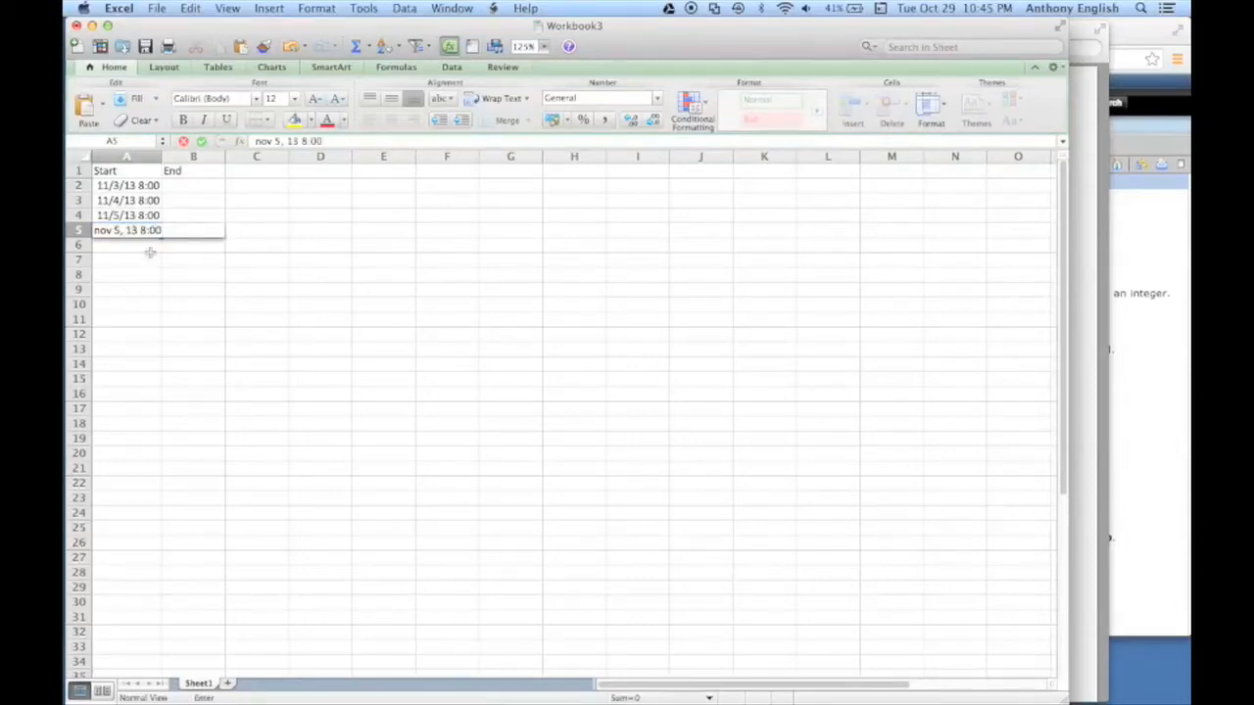
{"action": "key", "text": "Return"}
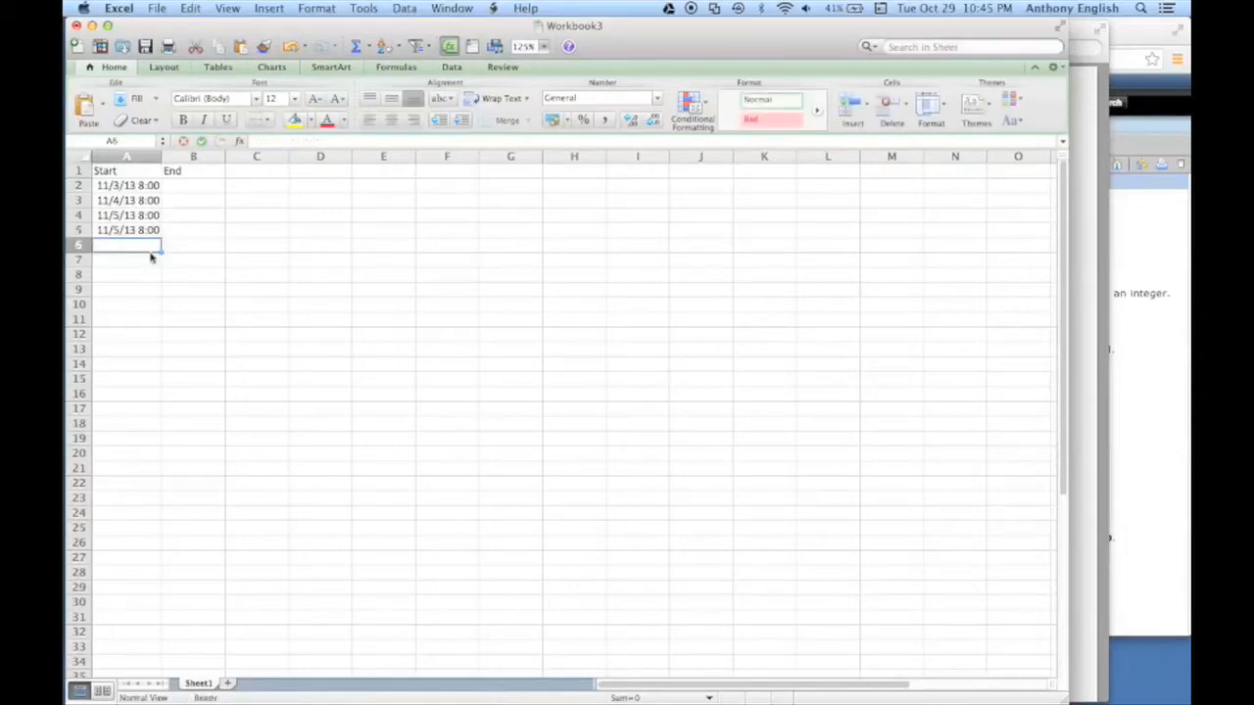
Change the date in cell A5 to November 6, 2013, keeping the 8:00 time.
{"action": "left_click", "coordinate": [123, 229]}
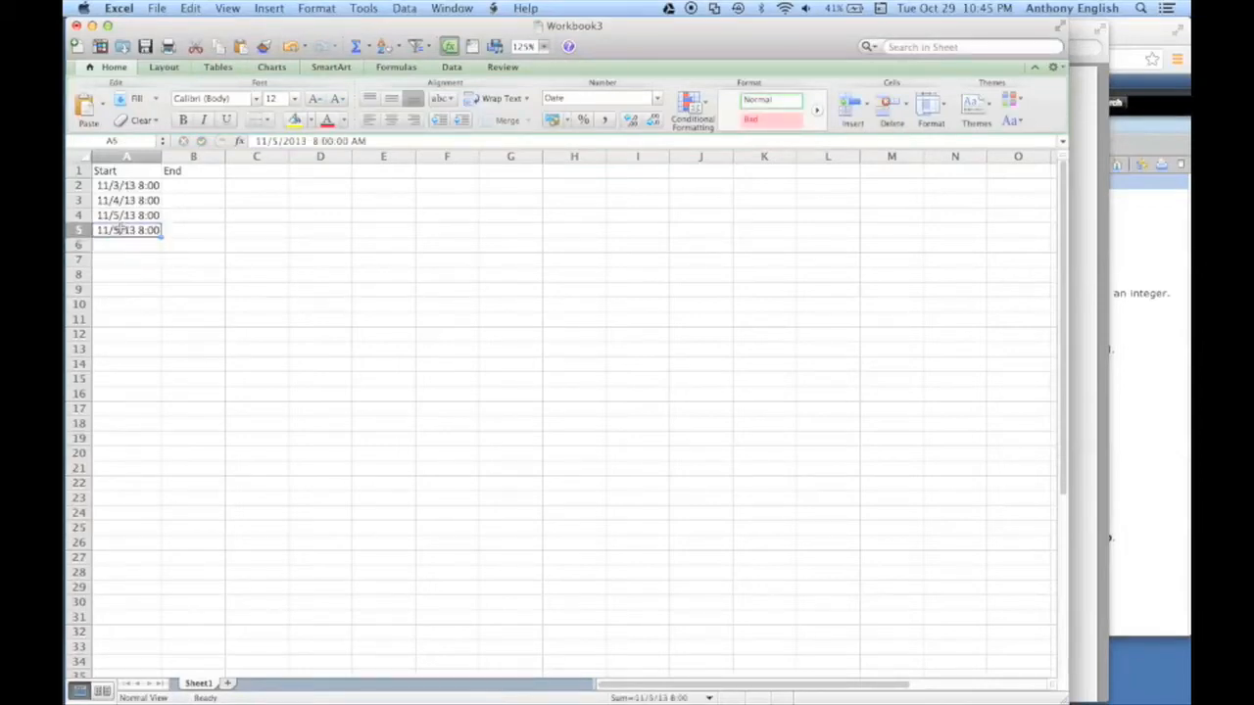
{"action": "left_click", "coordinate": [283, 140]}
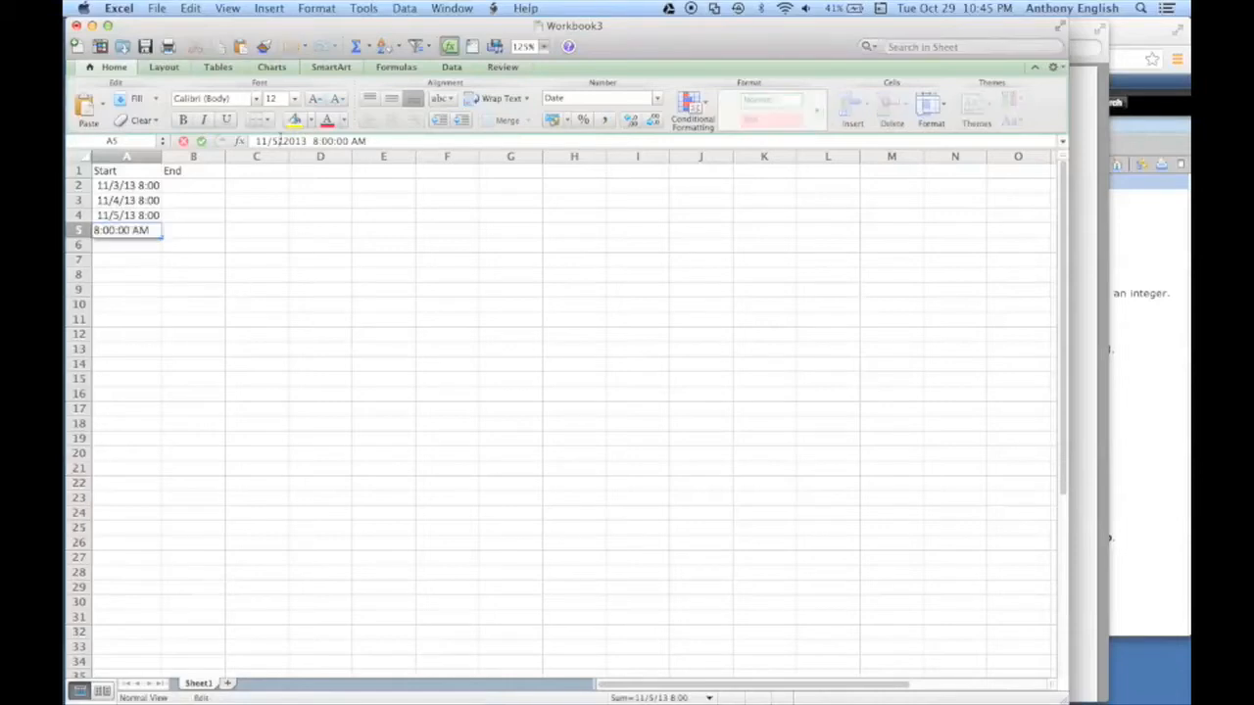
{"action": "key", "text": "Return"}
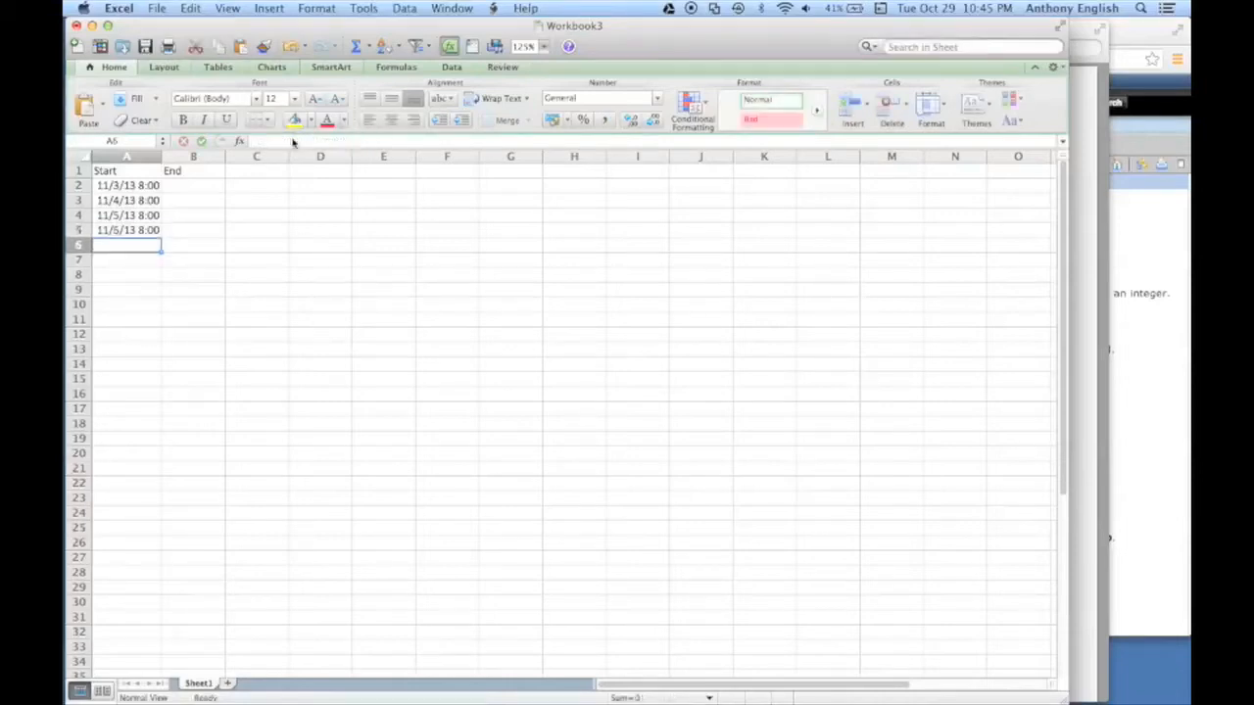
Open the number formatting for A2:B5 and choose the 3/14/01 13:30 date type.
{"action": "left_click", "coordinate": [127, 185]}
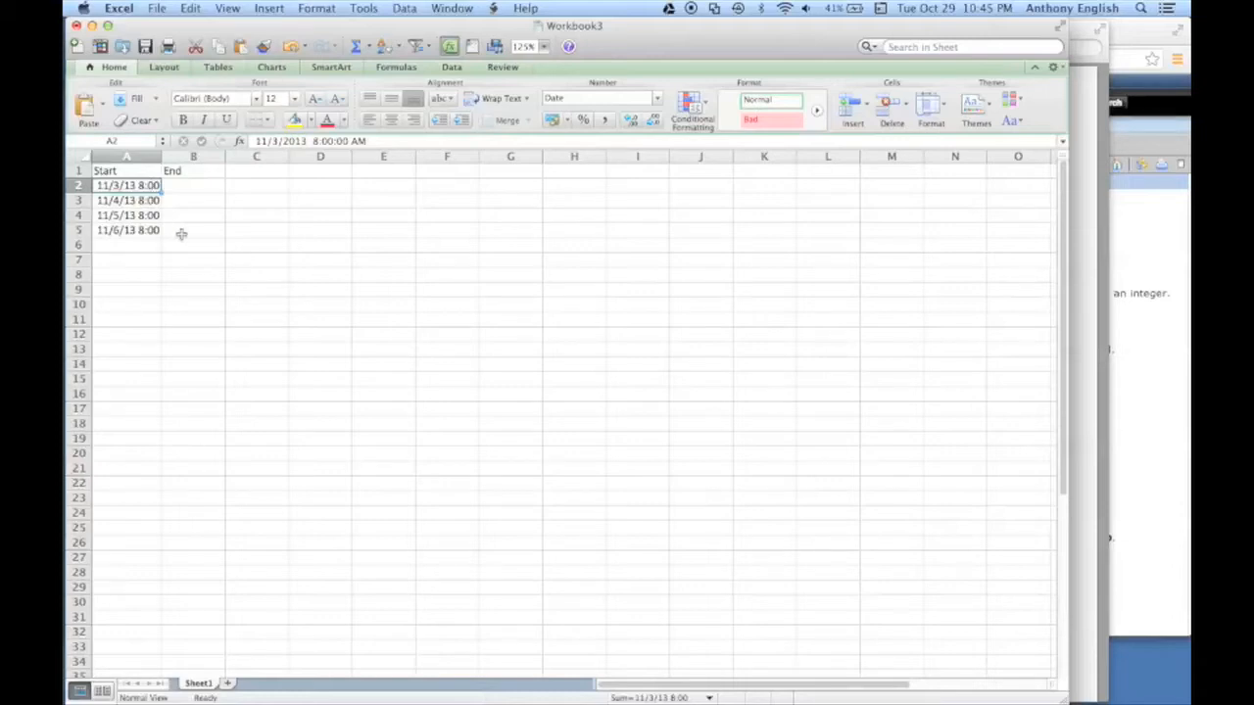
{"action": "left_click", "coordinate": [181, 235], "text": "shift"}
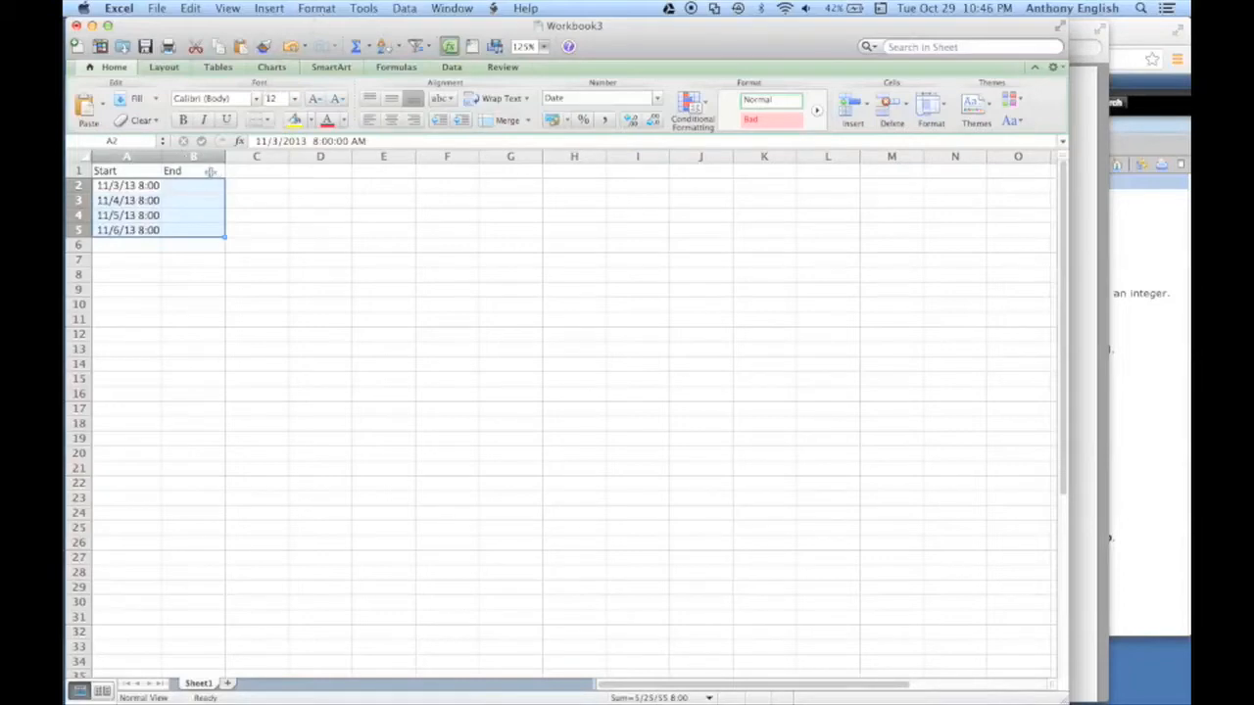
{"action": "left_click", "coordinate": [322, 11]}
{"action": "left_click", "coordinate": [342, 35]}
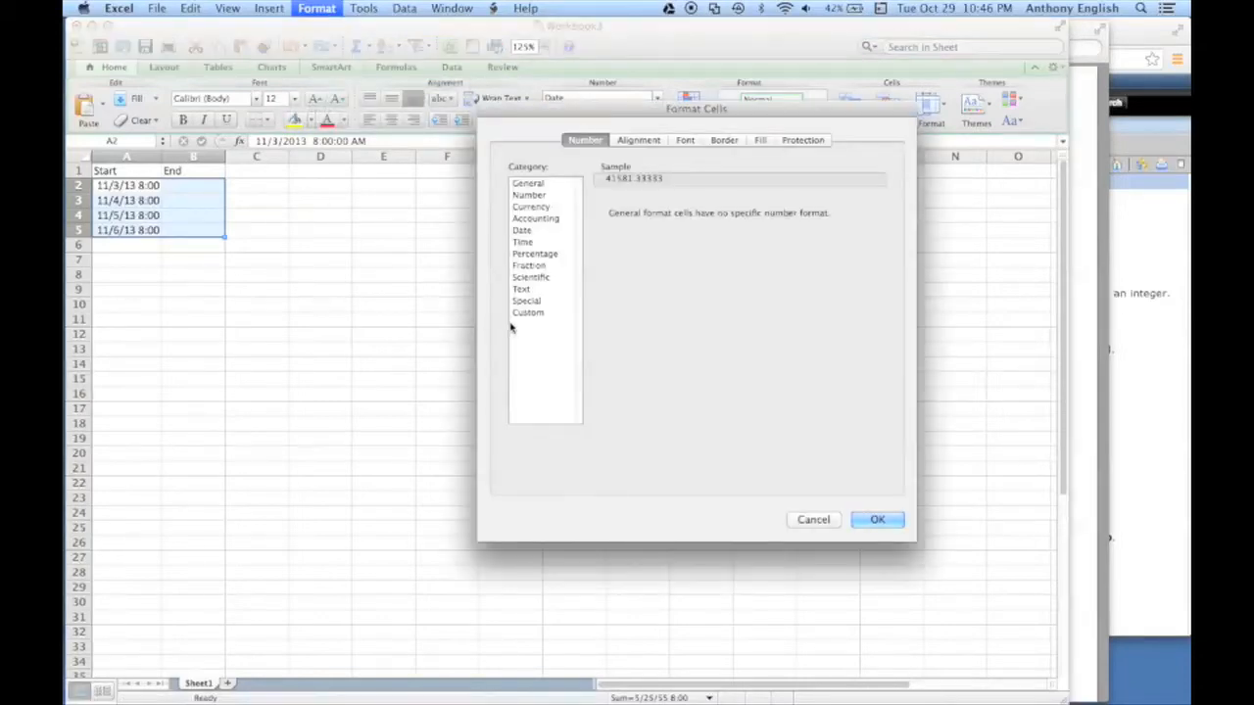
{"action": "left_click", "coordinate": [529, 233]}
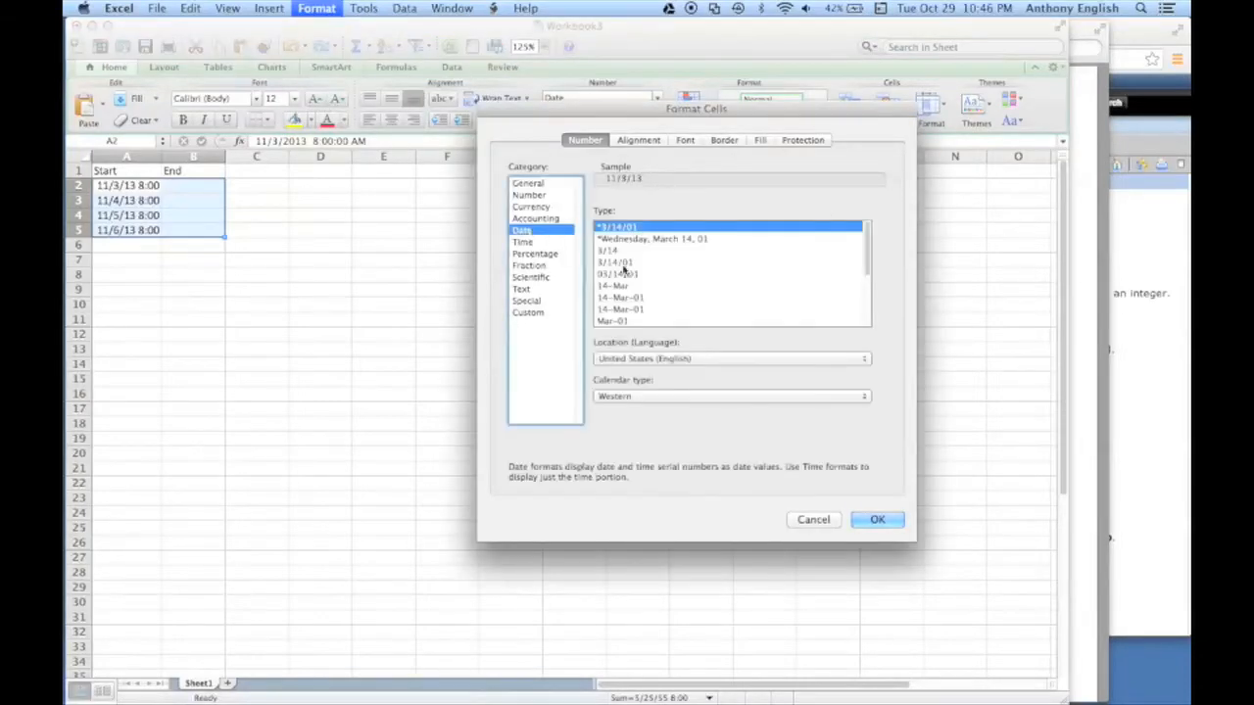
{"action": "scroll", "coordinate": [644, 279], "scroll_direction": "down", "scroll_amount": 3}
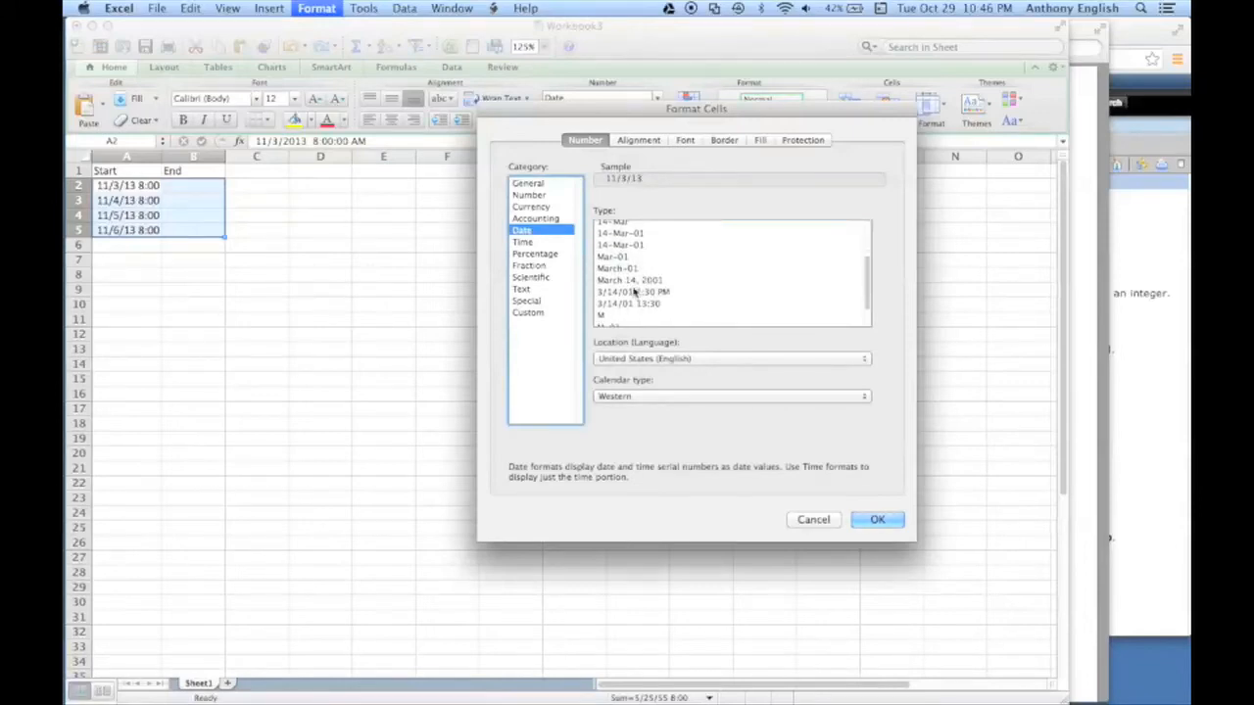
{"action": "left_click", "coordinate": [625, 304]}
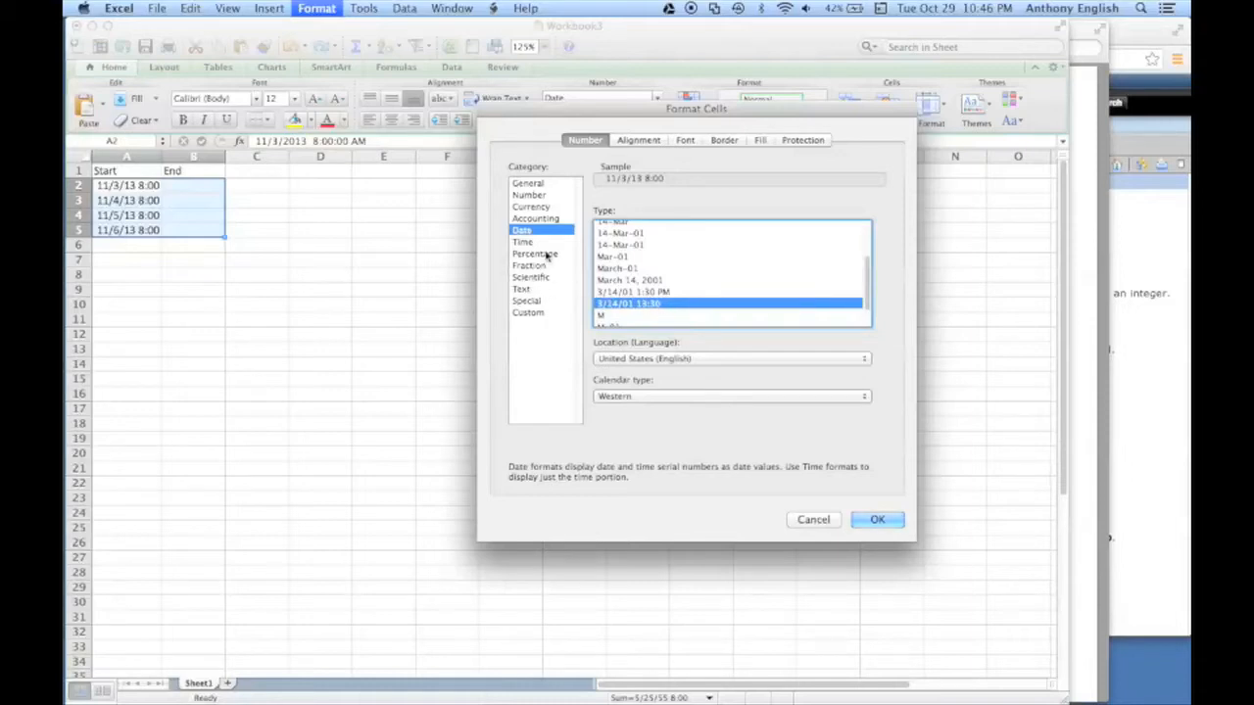
Apply the custom number format mmm dd, yyyy h:mm to the selected Start and End cells.
{"action": "left_click", "coordinate": [527, 313]}
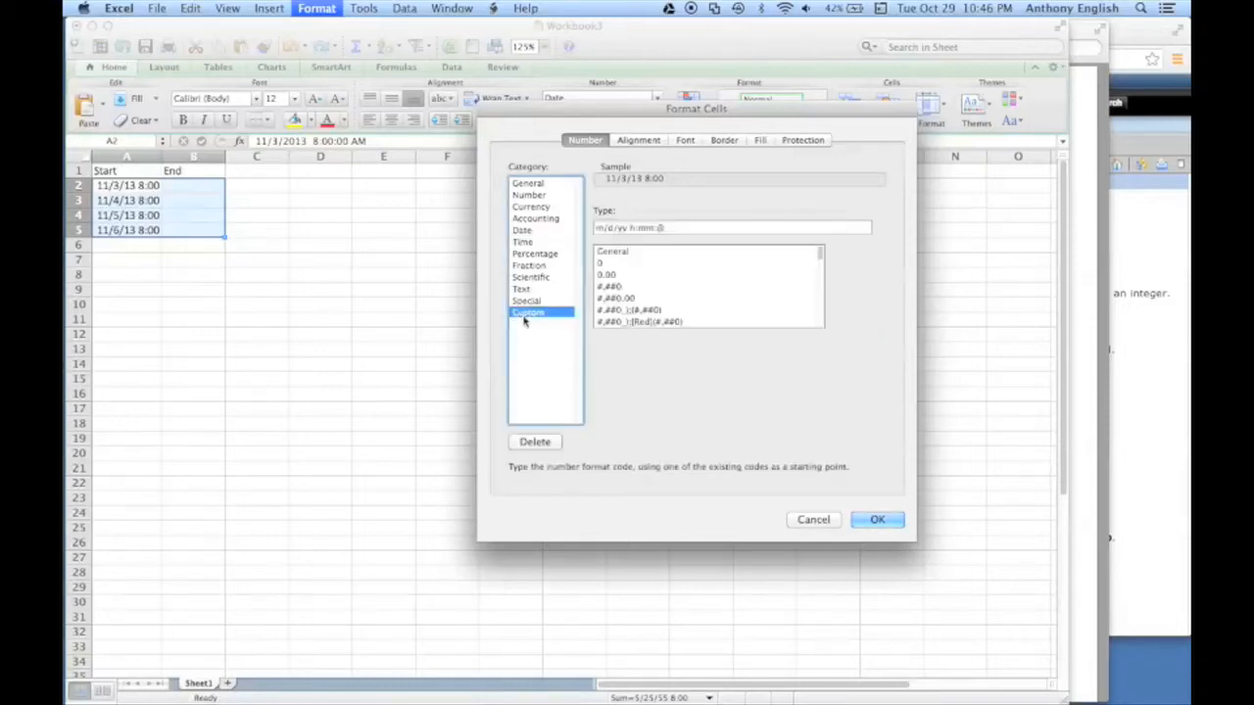
{"action": "triple_click", "coordinate": [666, 228]}
{"action": "key", "text": "BackSpace"}
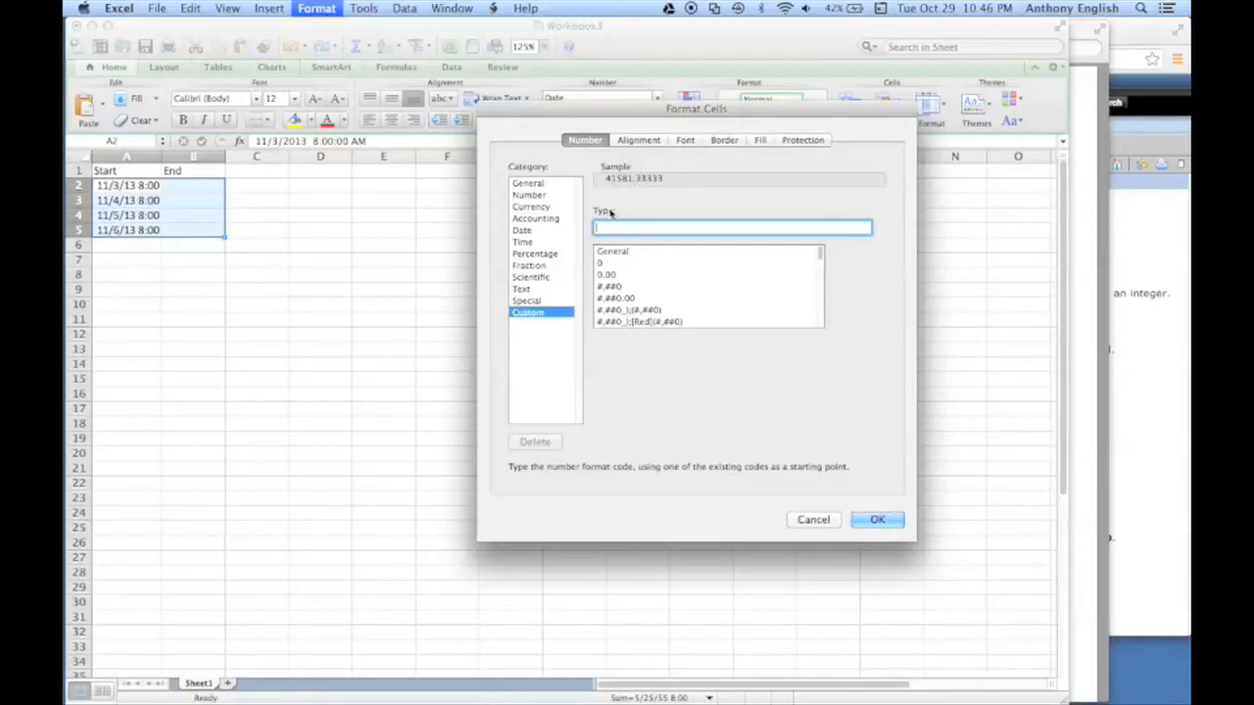
{"action": "type", "text": "m"}
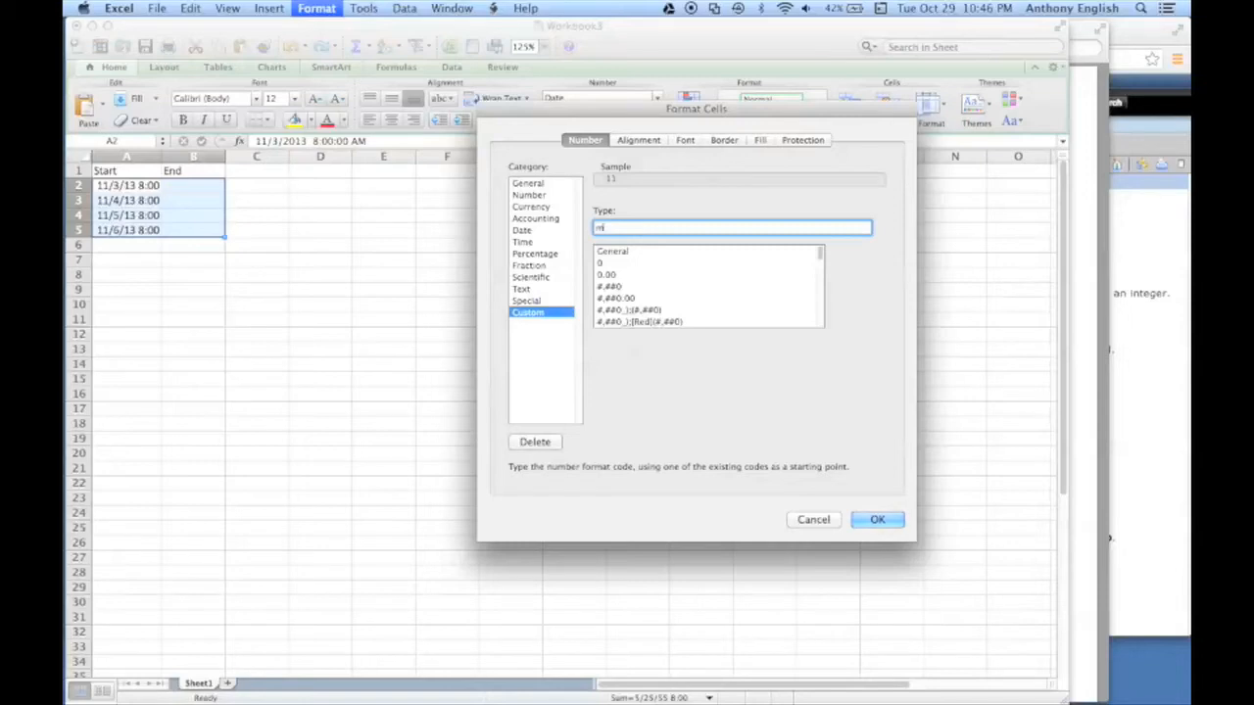
{"action": "type", "text": "m"}
{"action": "type", "text": "m dd, yyyy h:mm"}
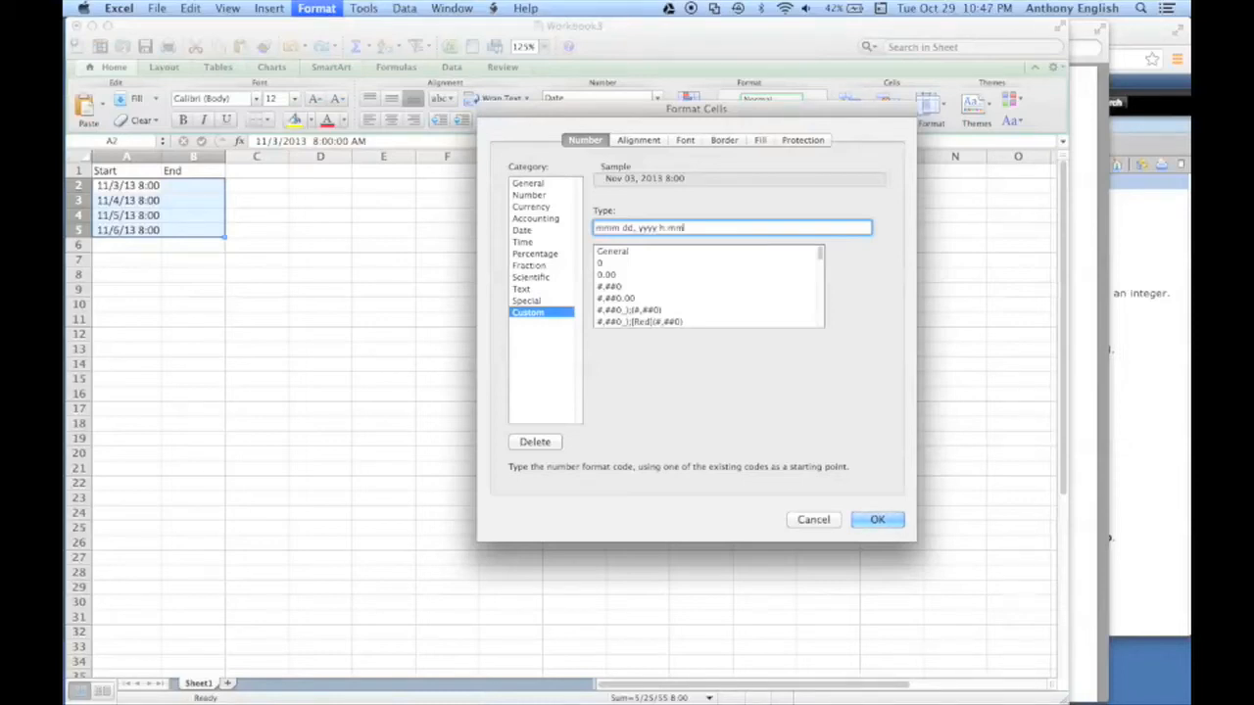
{"action": "key", "text": "Return"}
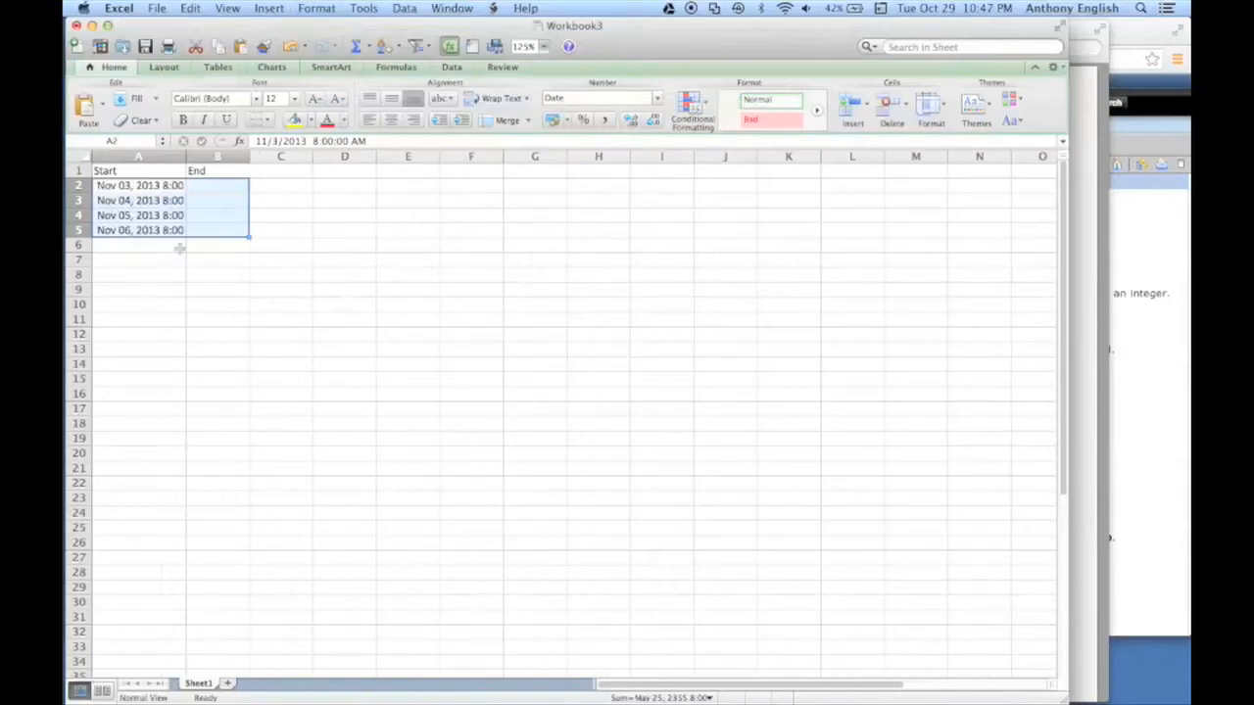
Enter the end times 11/3/13 8:30 in B2 and 11/4/13 12:00 in B3.
{"action": "left_click", "coordinate": [199, 186]}
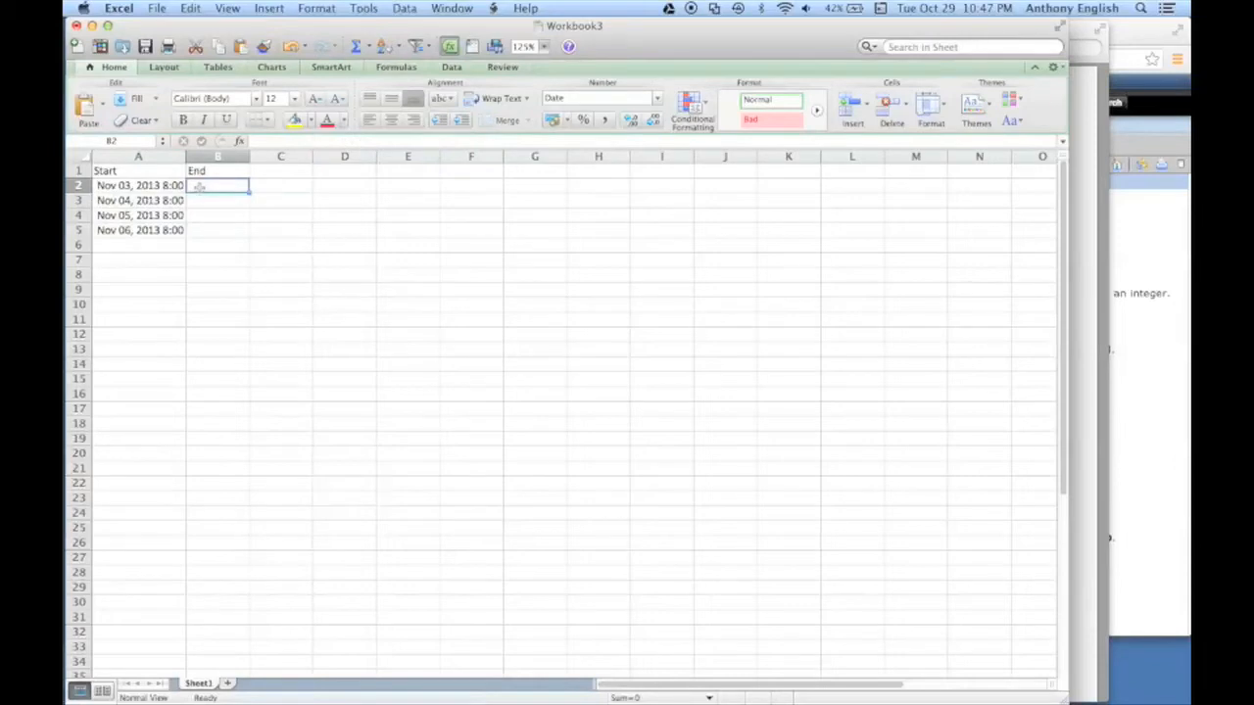
{"action": "type", "text": "11/3/"}
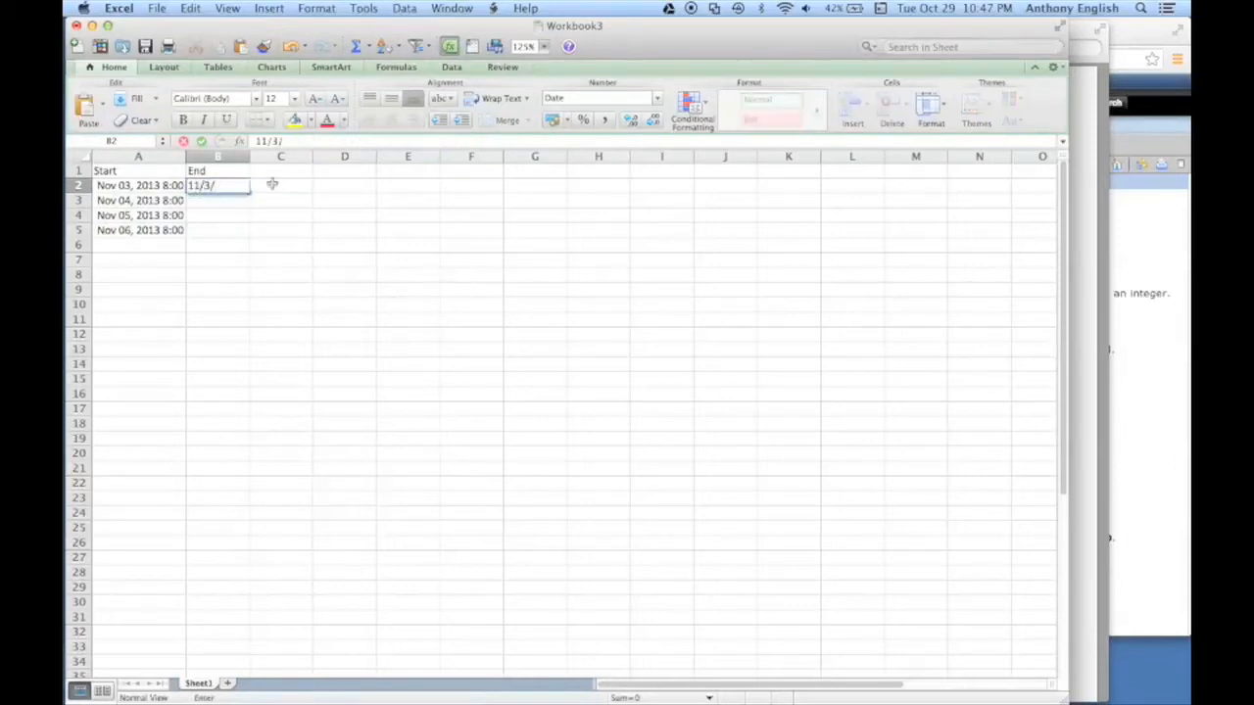
{"action": "type", "text": "13 8:30"}
{"action": "key", "text": "Return"}
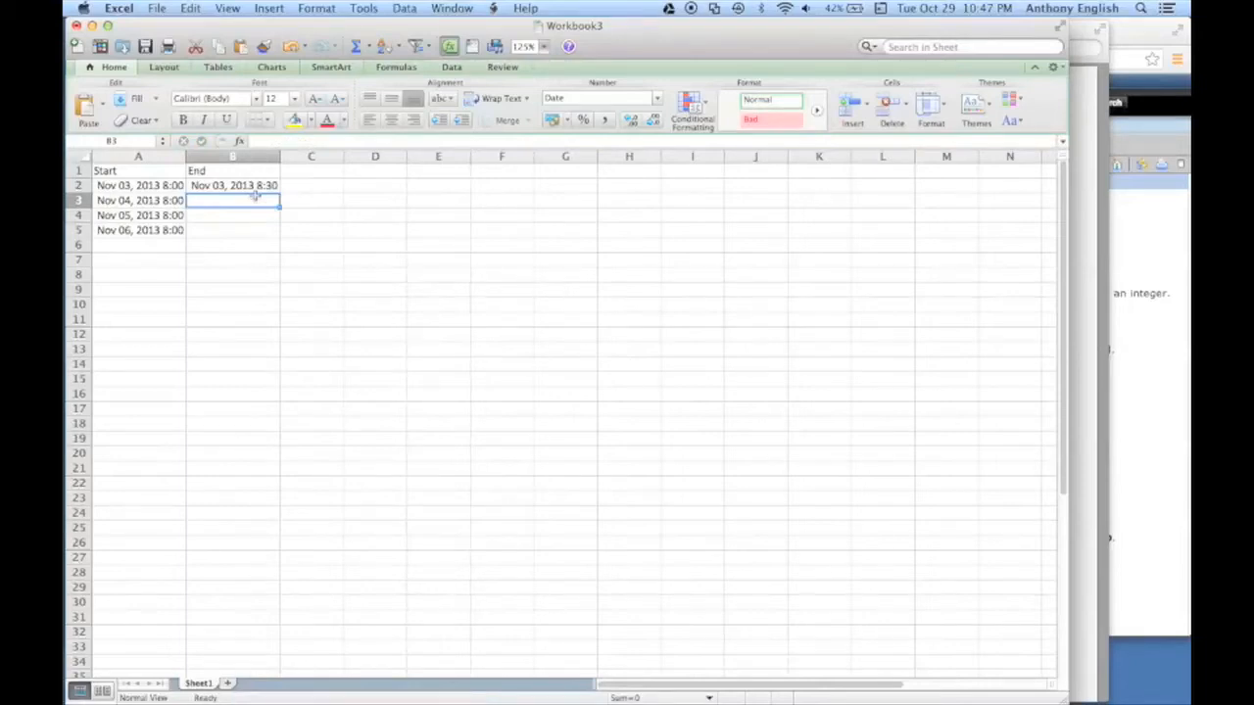
{"action": "type", "text": "11/4/"}
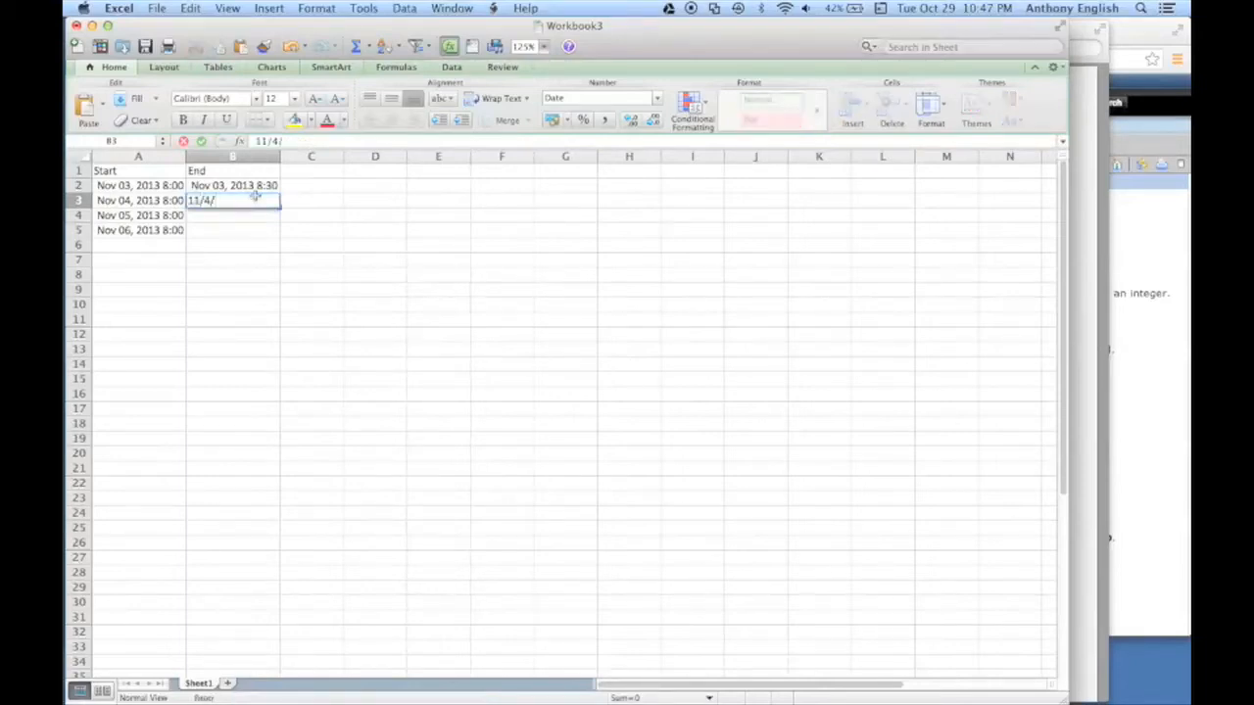
{"action": "type", "text": "13 12:00"}
{"action": "key", "text": "Return"}
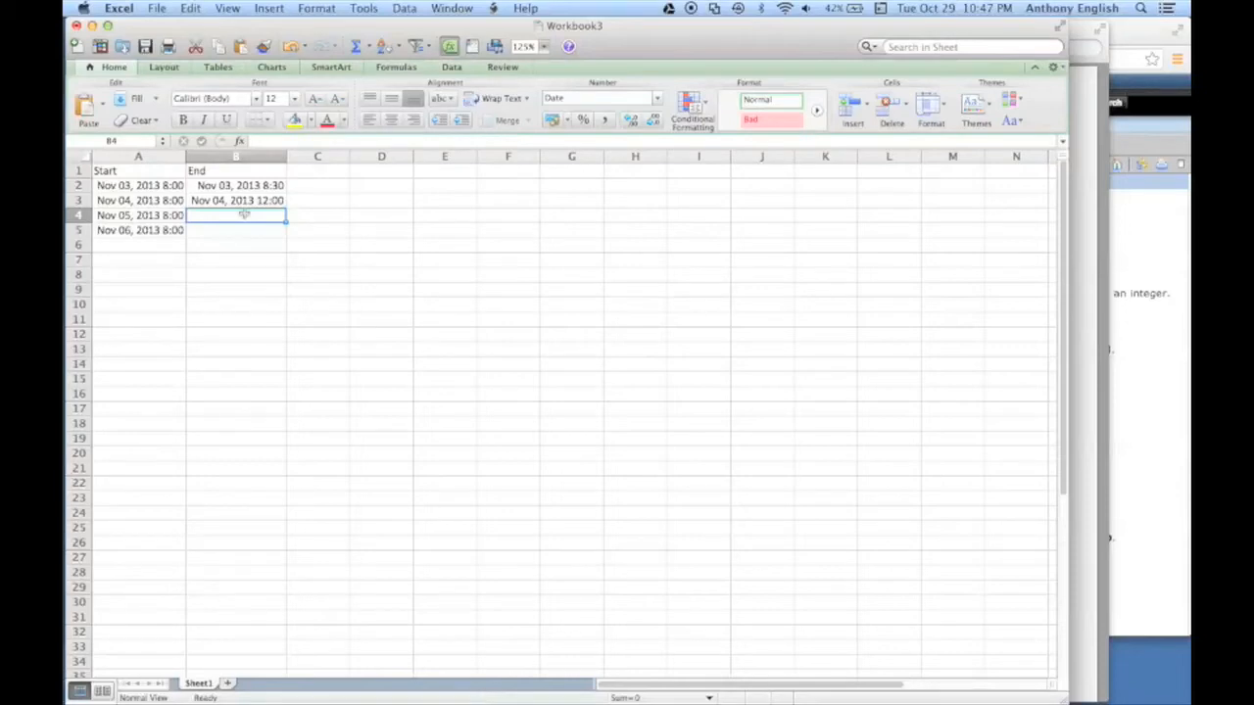
Enter the end times 11/5/13 20:00 in B4 and 11/7/13 9:00 in B5.
{"action": "type", "text": "11/"}
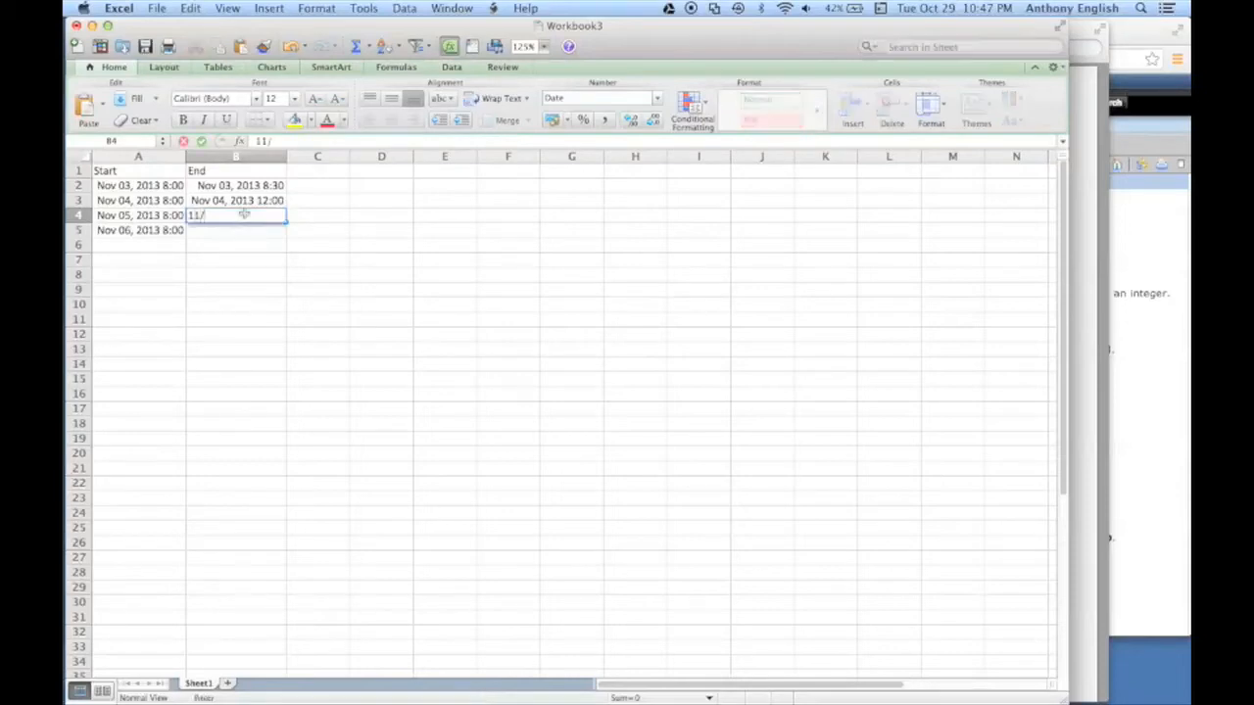
{"action": "type", "text": "5/13 20:00"}
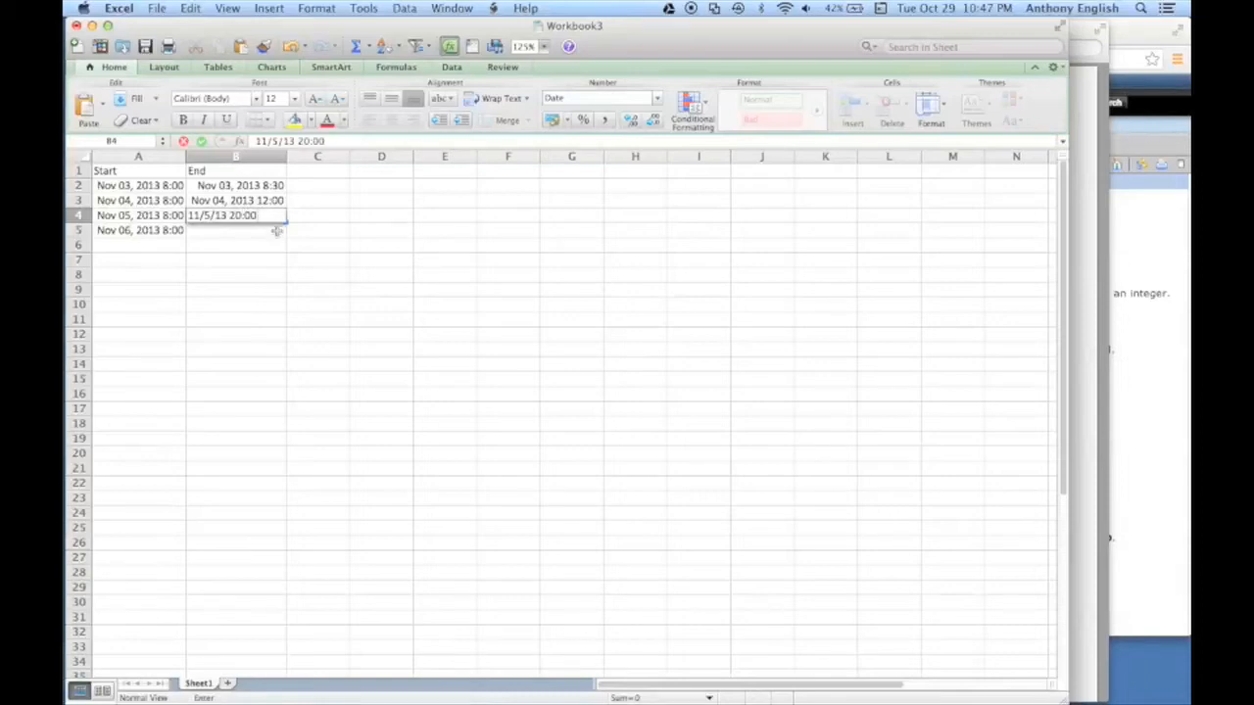
{"action": "key", "text": "Return"}
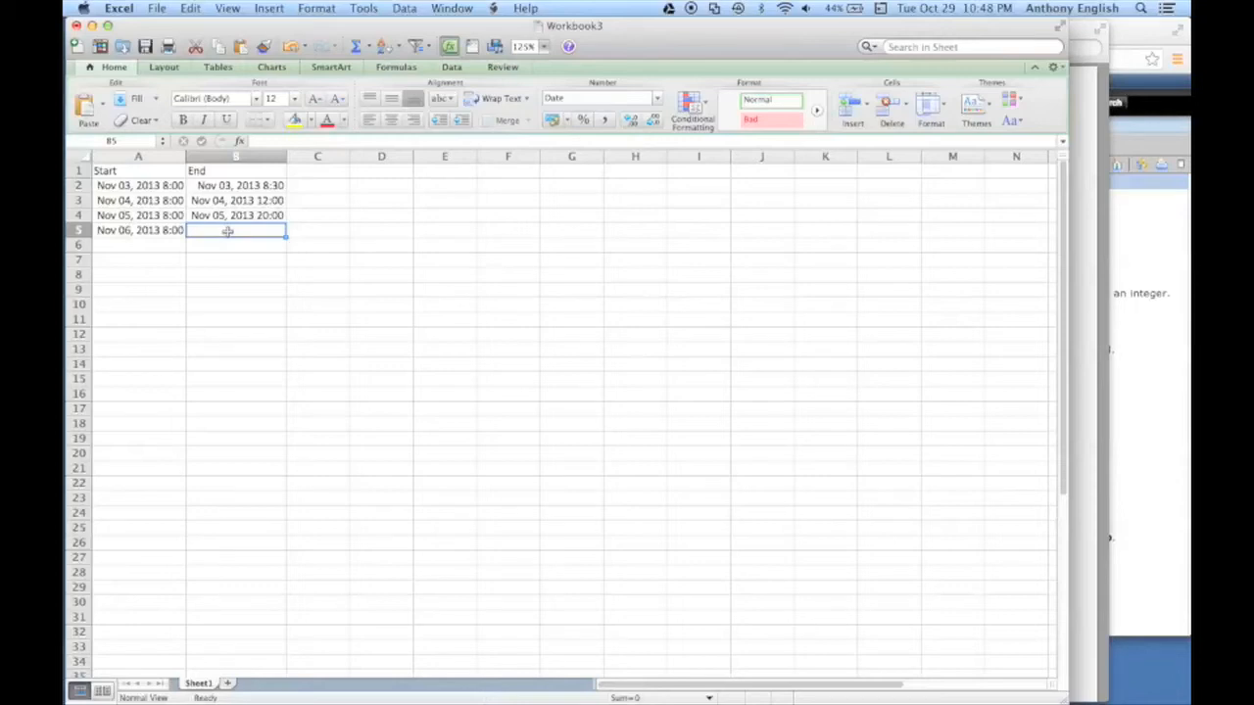
{"action": "type", "text": "11/7/13"}
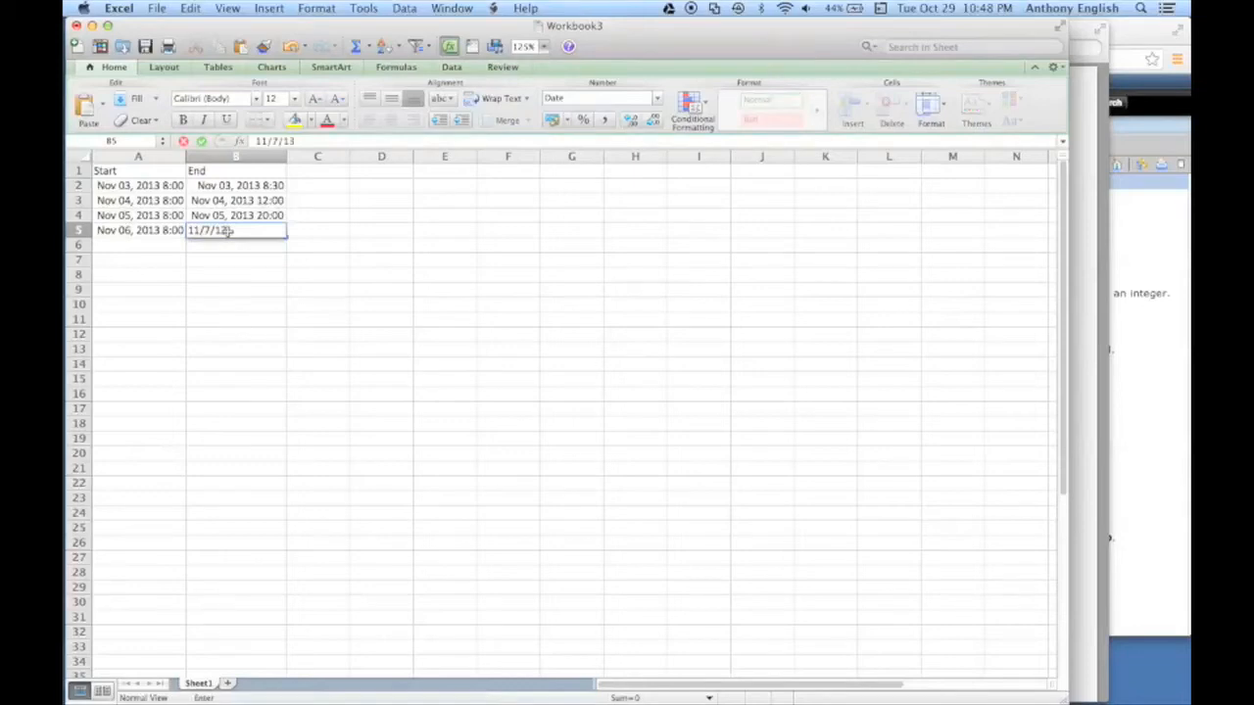
{"action": "type", "text": " 9:00"}
{"action": "key", "text": "Return"}
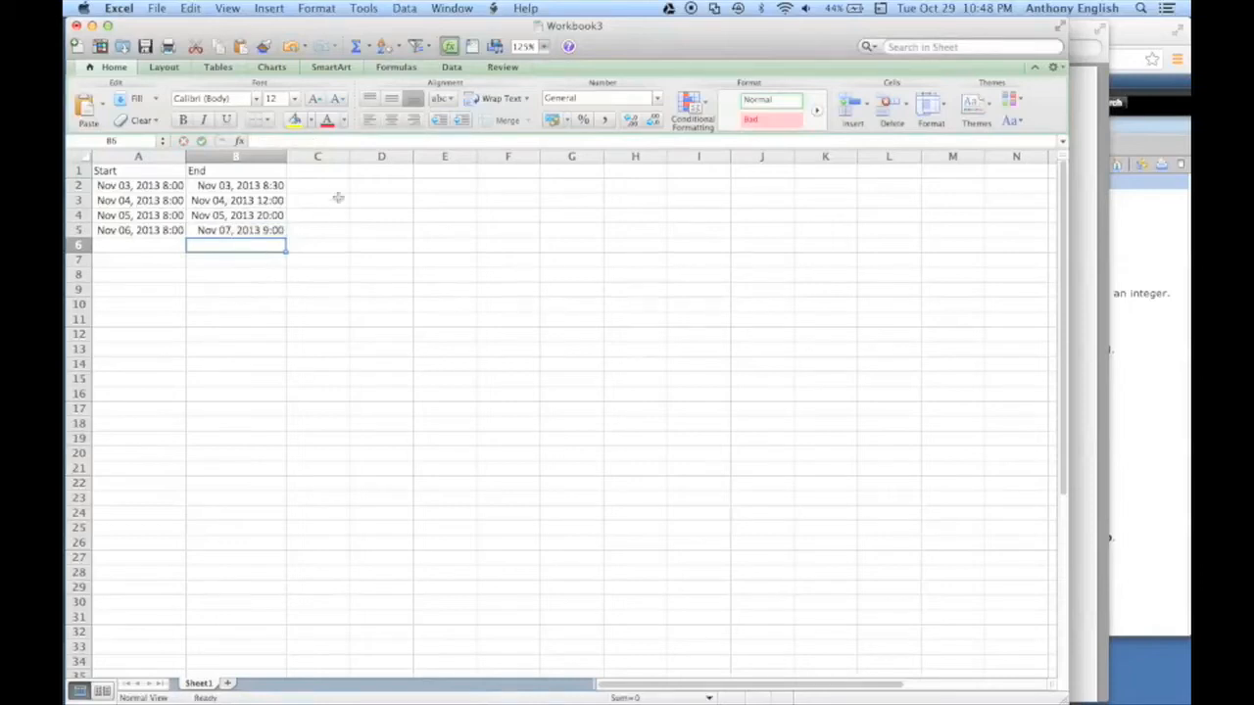
Add the column heading Duration in cell C1.
{"action": "left_click", "coordinate": [327, 168]}
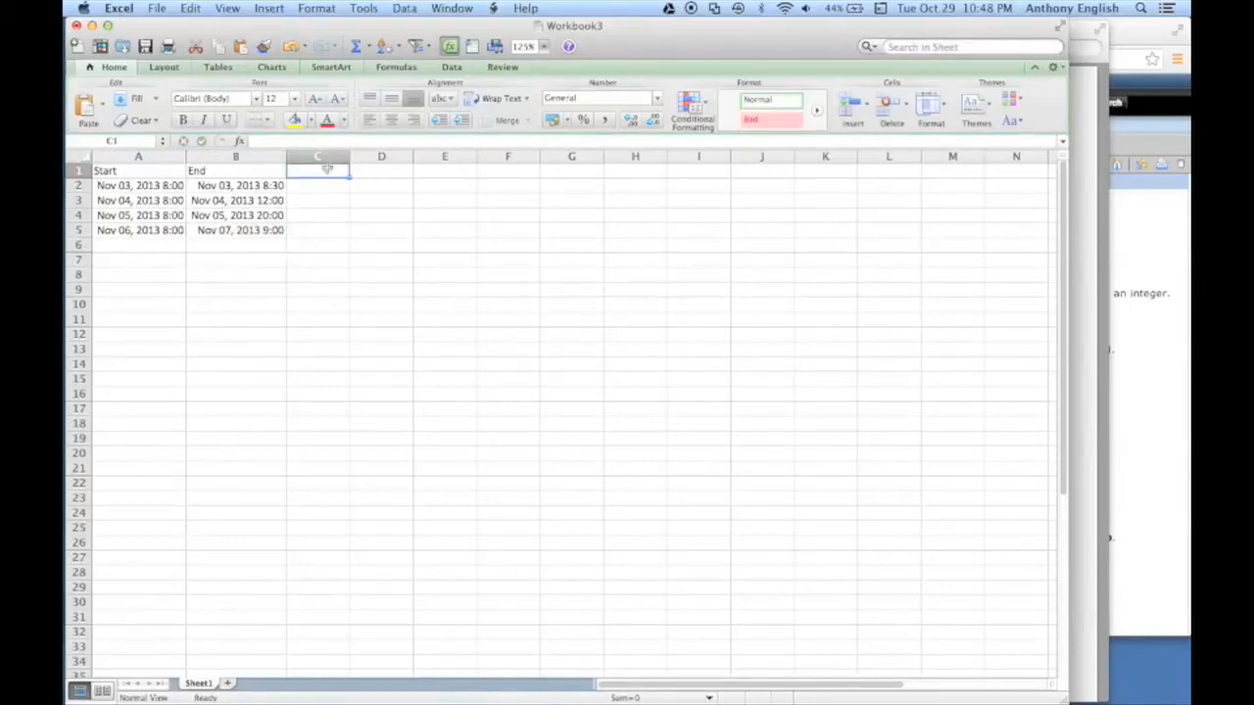
{"action": "type", "text": "Duration"}
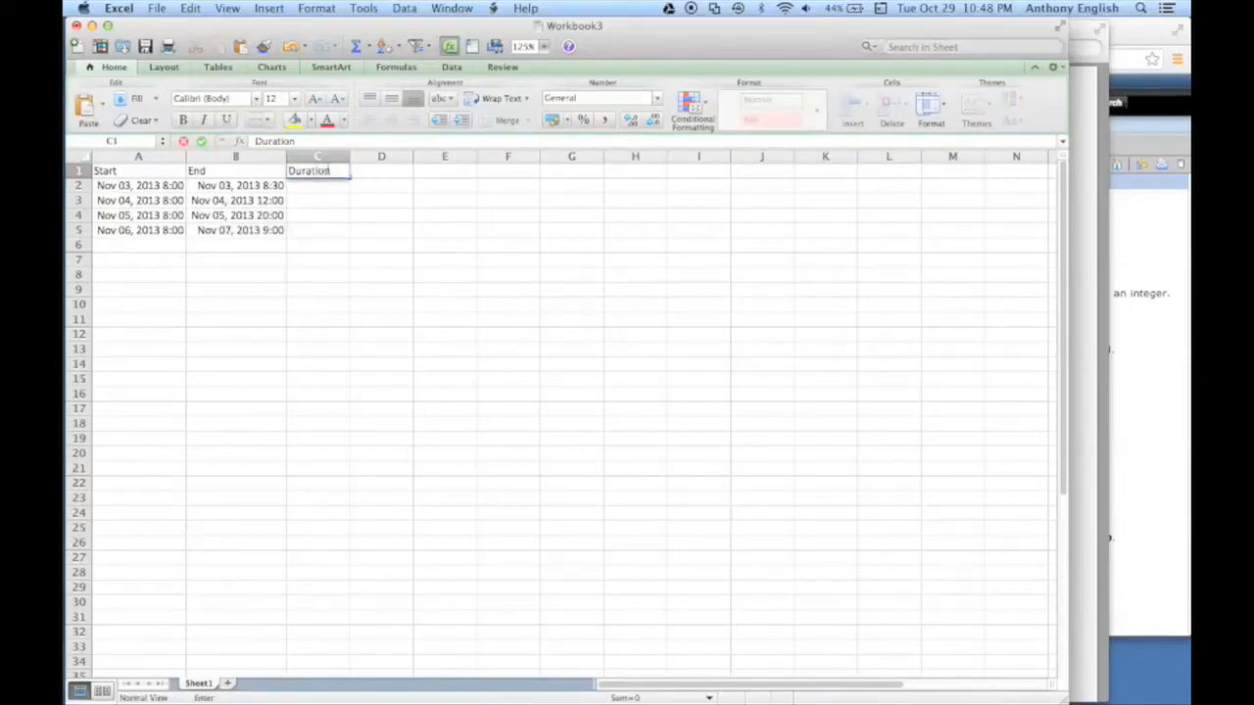
{"action": "key", "text": "Return"}
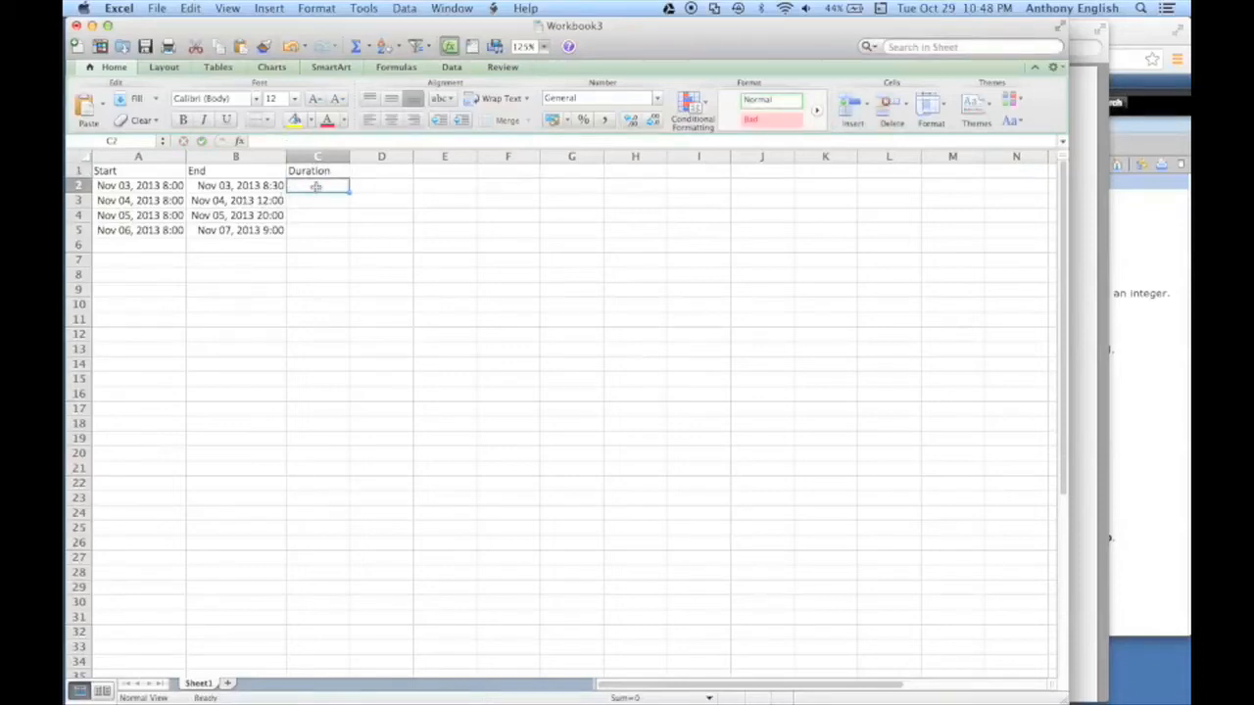
Calculate the first duration in C2 with the formula =B2-A2.
{"action": "left_click", "coordinate": [278, 187]}
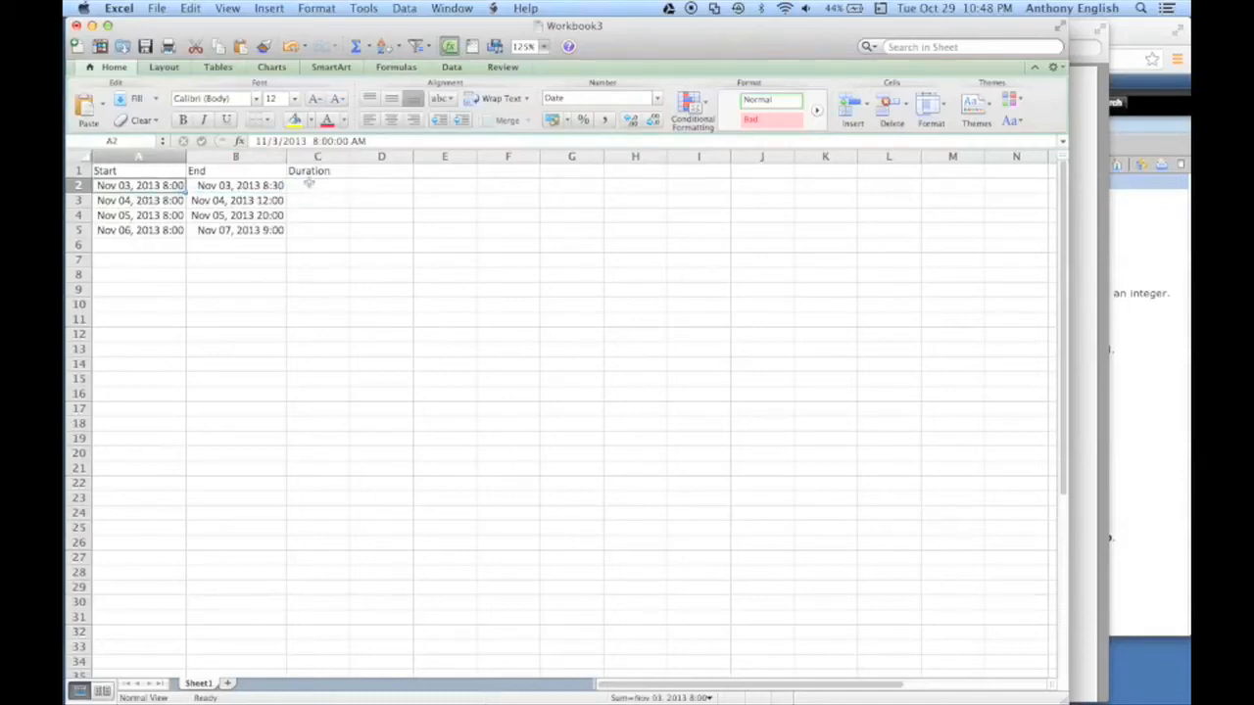
{"action": "left_click", "coordinate": [303, 185]}
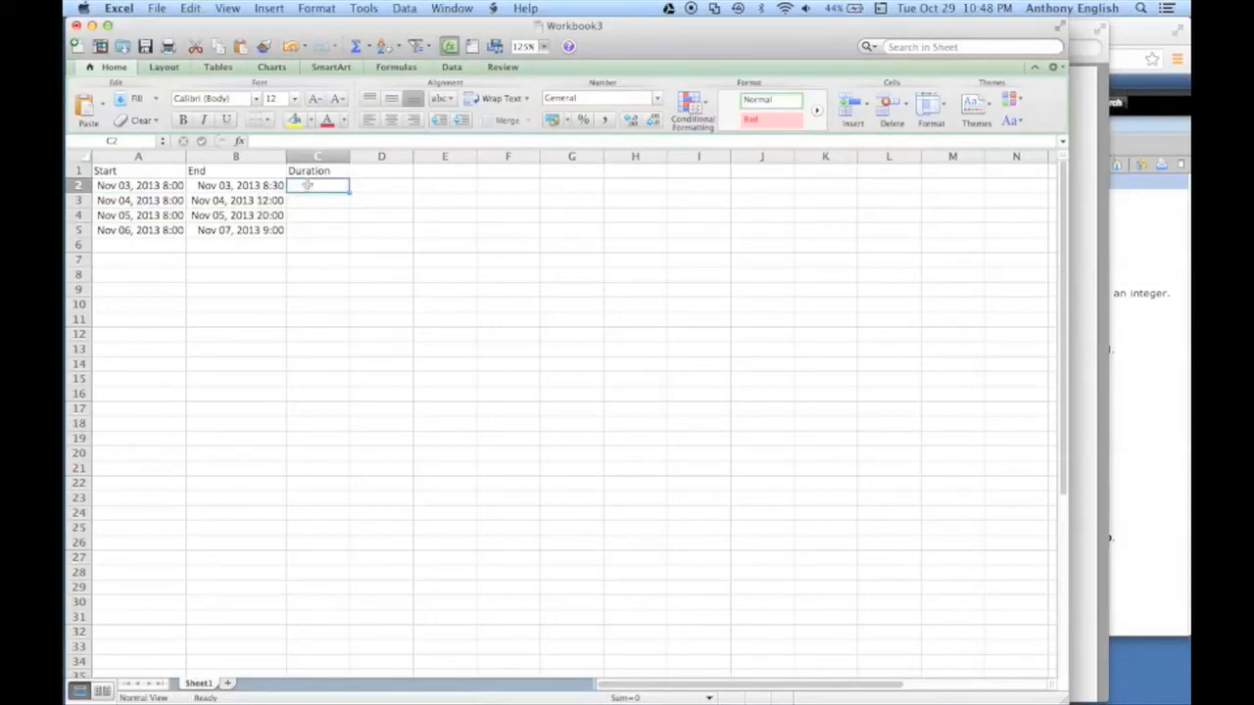
{"action": "type", "text": "="}
{"action": "left_click", "coordinate": [265, 185]}
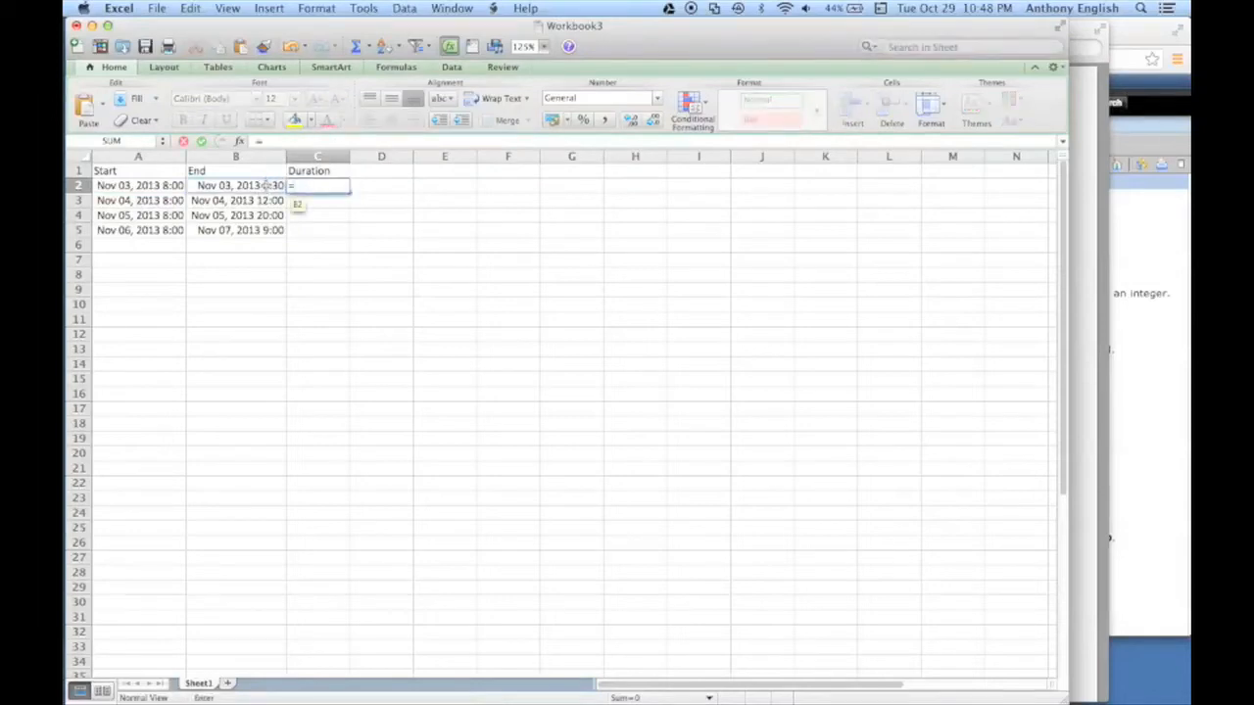
{"action": "left_click", "coordinate": [266, 186]}
{"action": "type", "text": "-"}
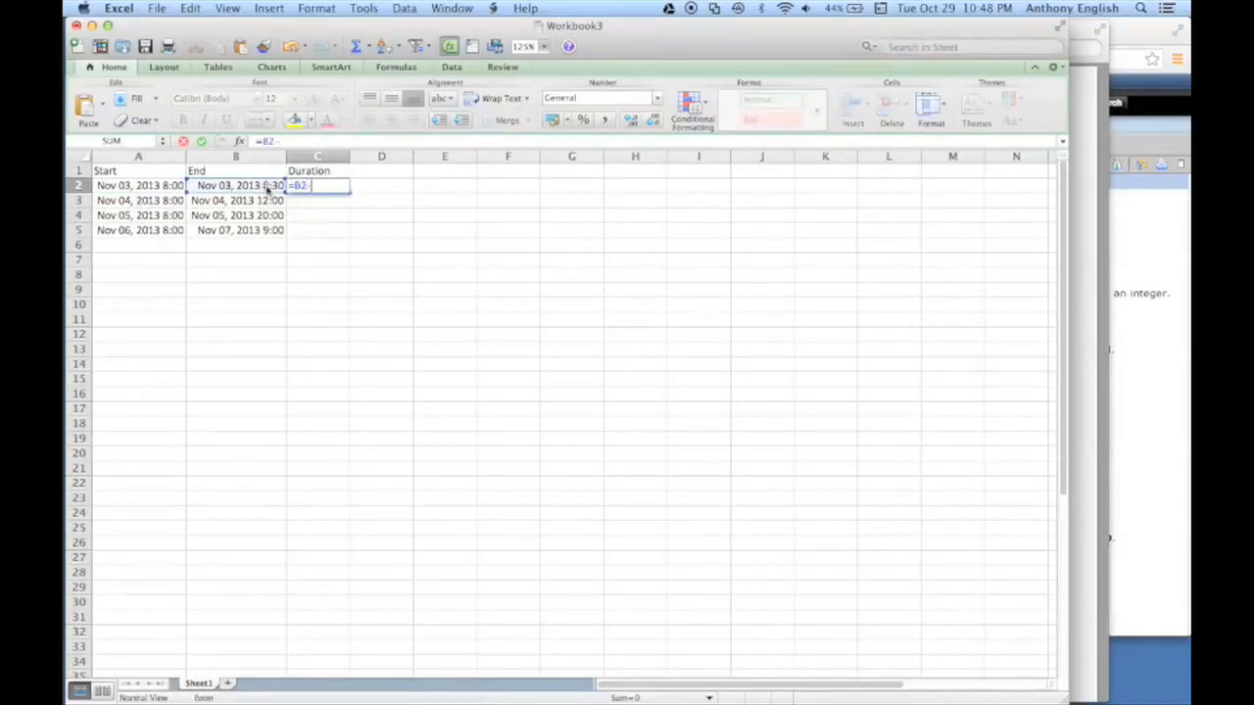
{"action": "left_click", "coordinate": [172, 185]}
{"action": "key", "text": "Return"}
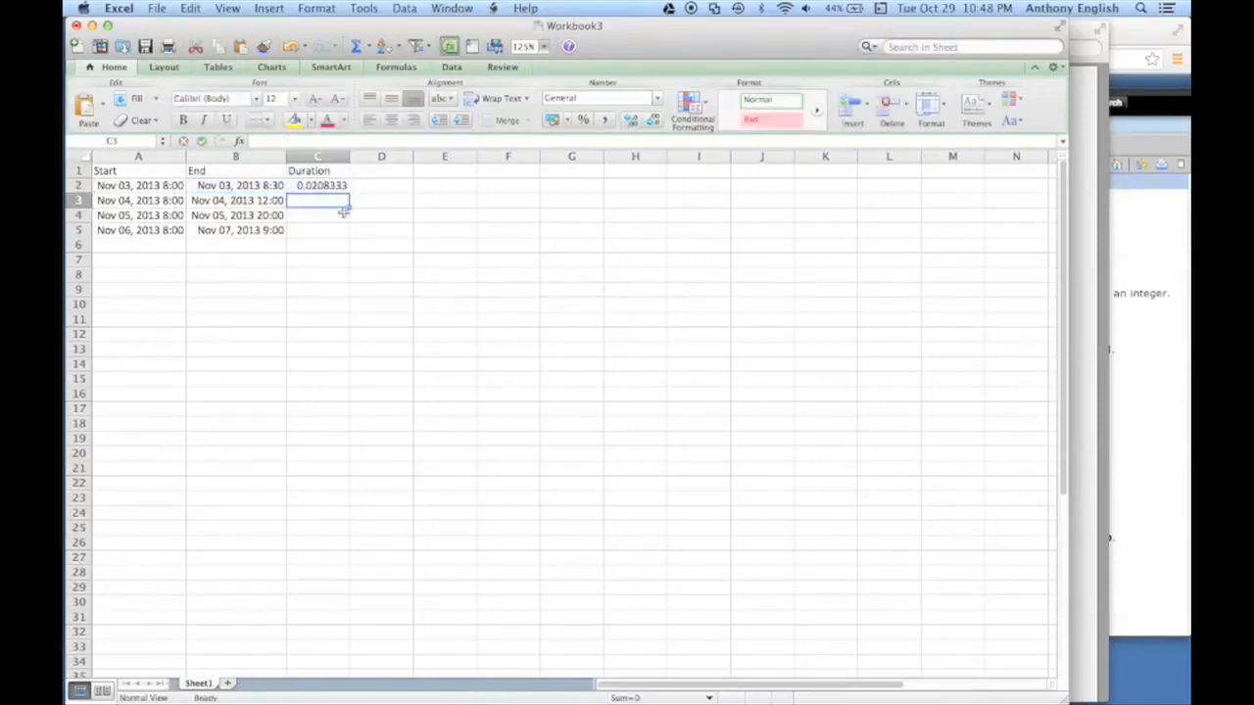
Calculate the second duration in C3 with the formula =B3-A3.
{"action": "left_click", "coordinate": [260, 201]}
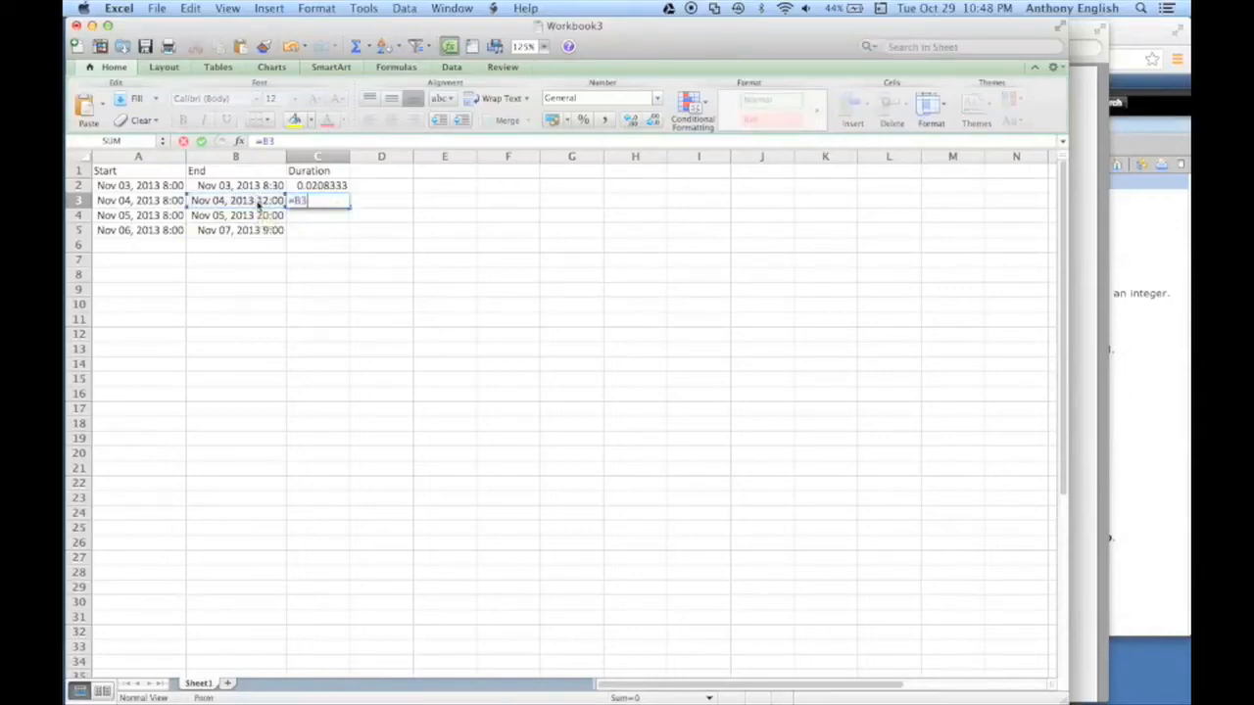
{"action": "type", "text": "-"}
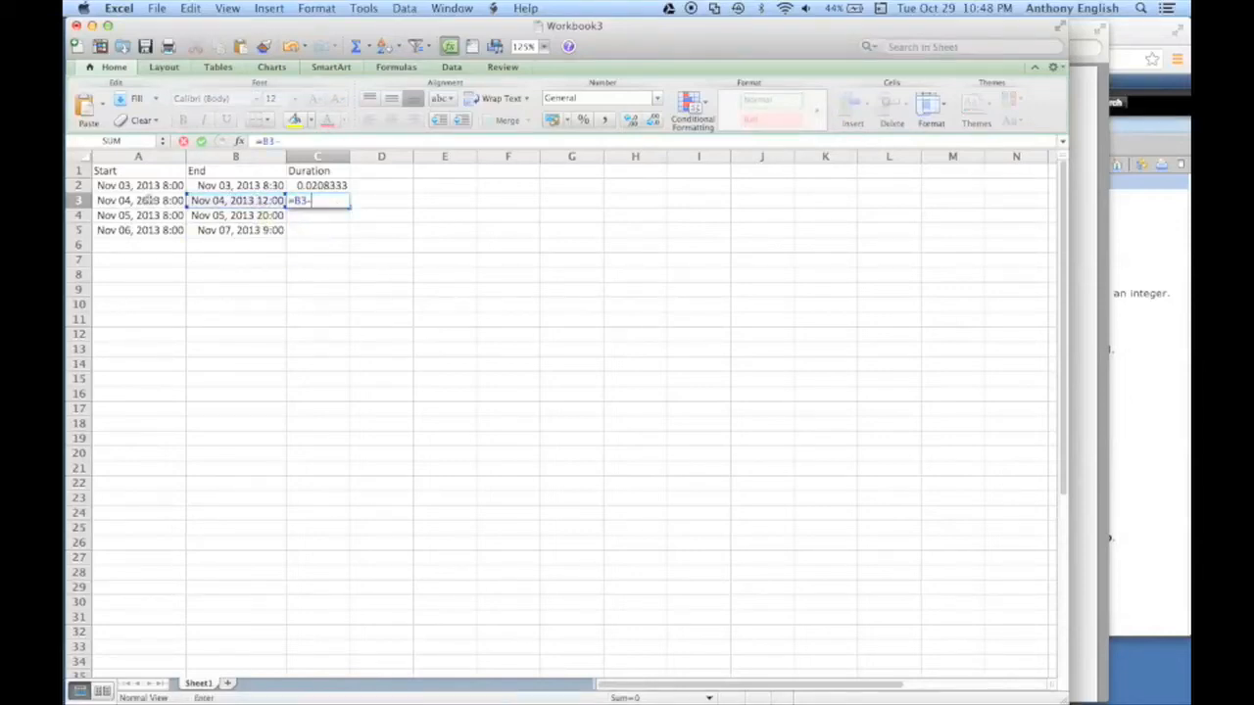
{"action": "left_click", "coordinate": [147, 200]}
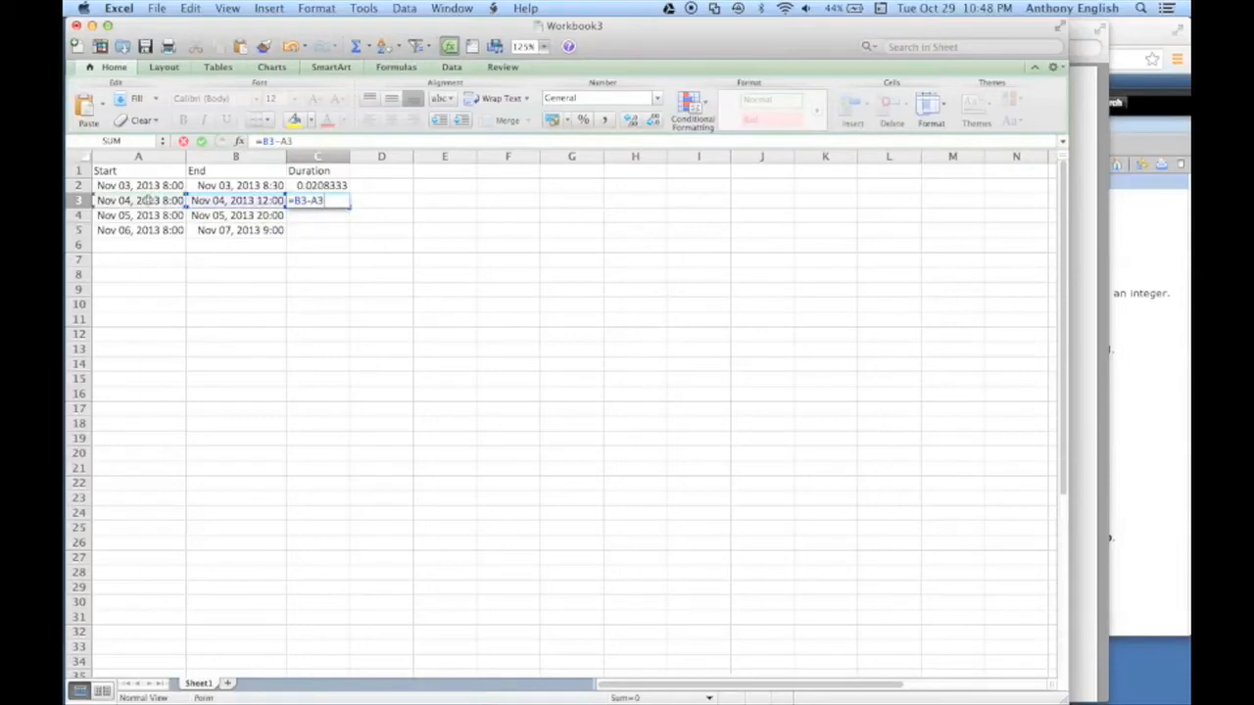
{"action": "key", "text": "Return"}
Fill the duration formulas from C2:C3 down through C5.
{"action": "left_click", "coordinate": [327, 185]}
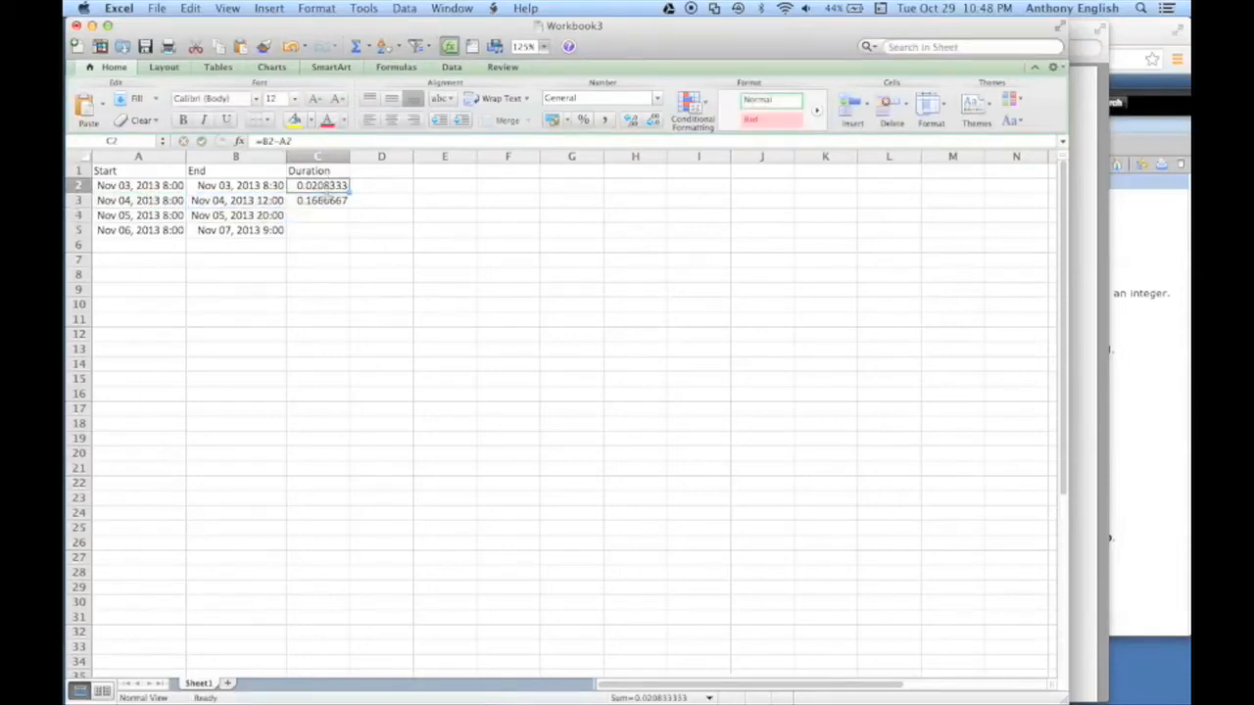
{"action": "left_click_drag", "start_coordinate": [327, 185], "coordinate": [326, 201]}
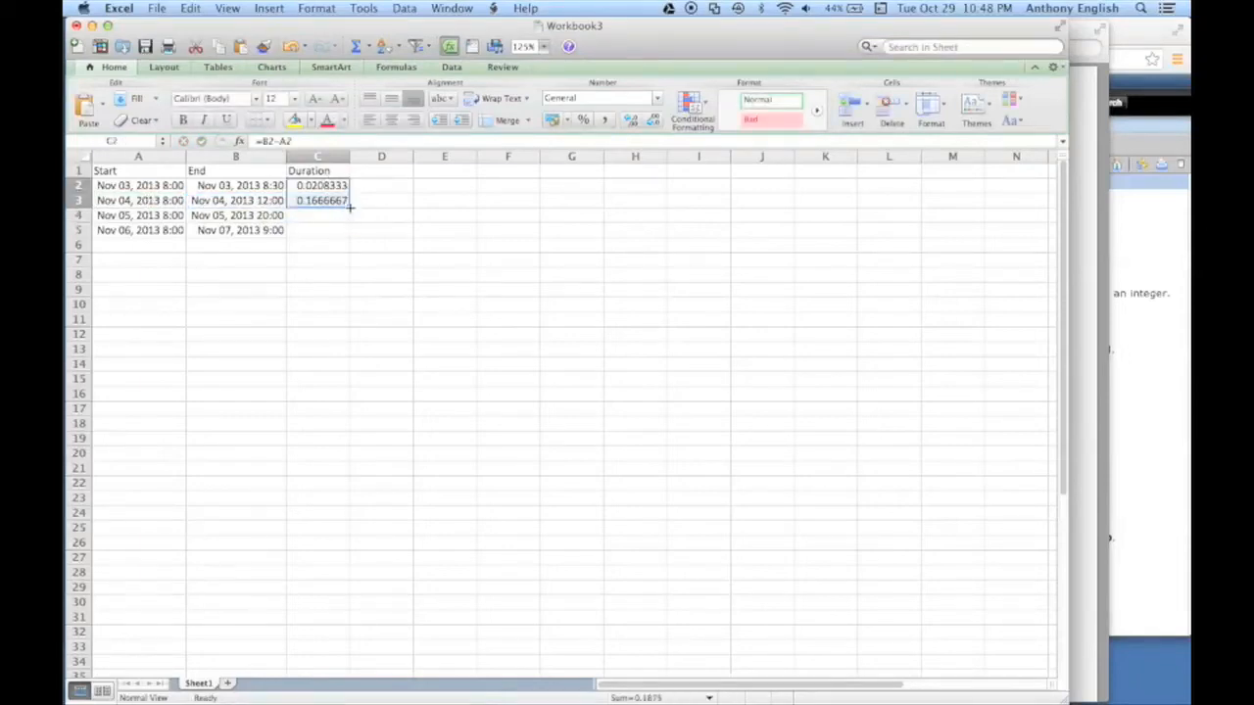
{"action": "left_click_drag", "start_coordinate": [348, 206], "coordinate": [347, 236]}
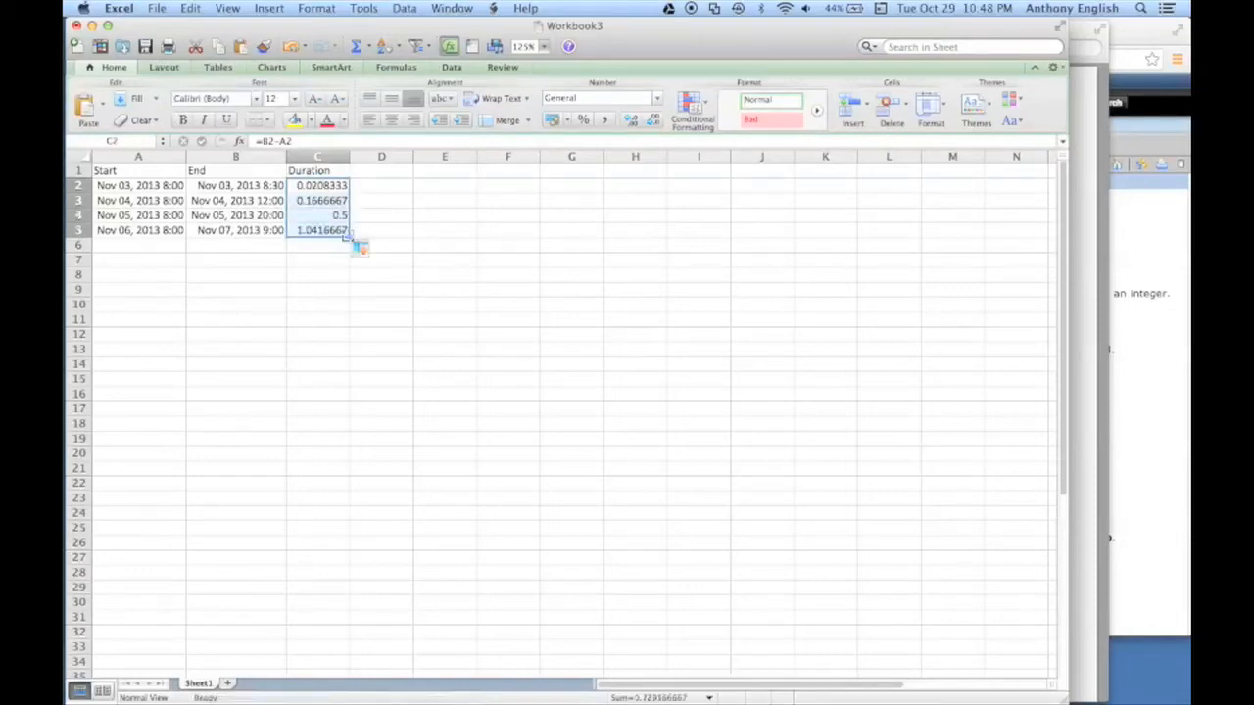
{"action": "left_click", "coordinate": [333, 274]}
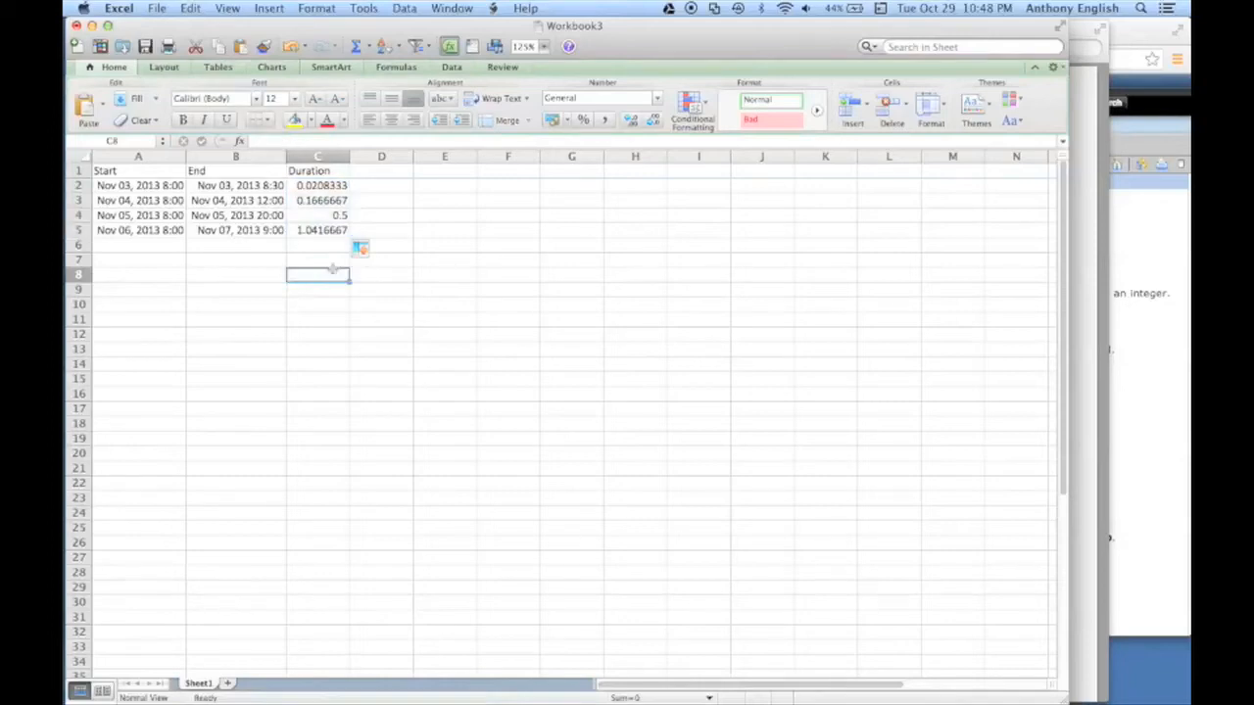
{"action": "left_click", "coordinate": [331, 215]}
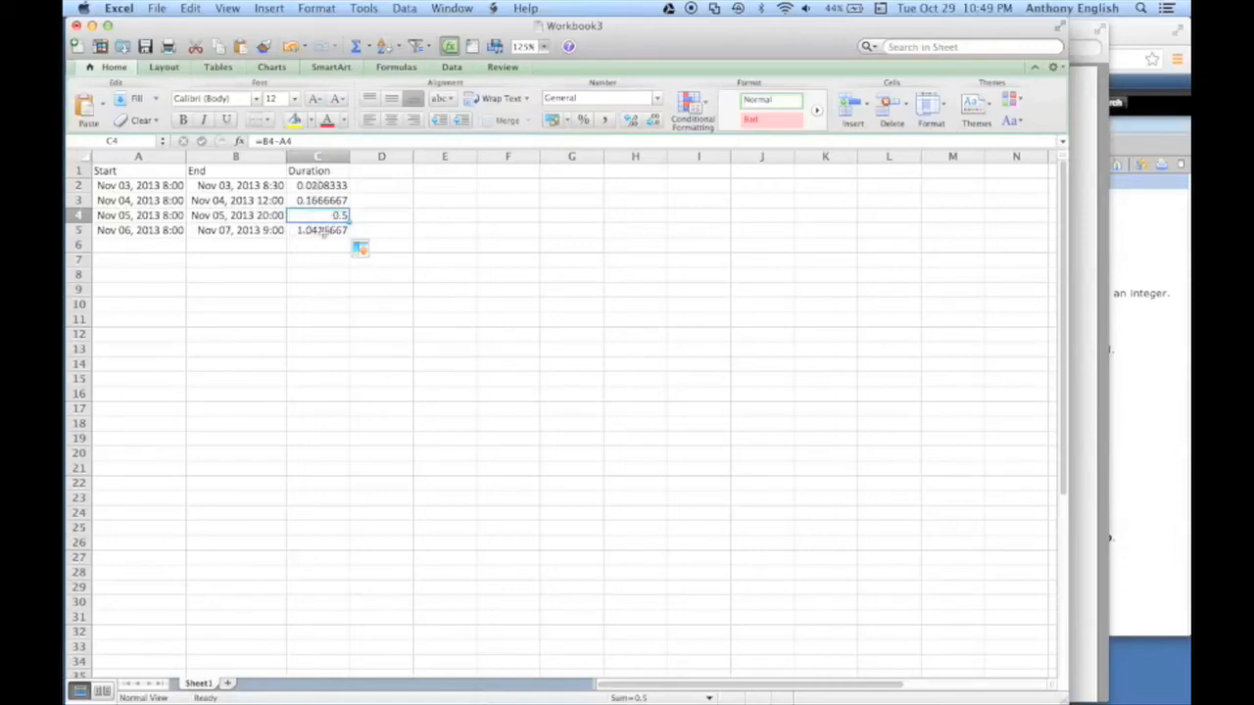
Format the Duration cells C2:C5 with the Time type 13:30.
{"action": "left_click", "coordinate": [338, 186]}
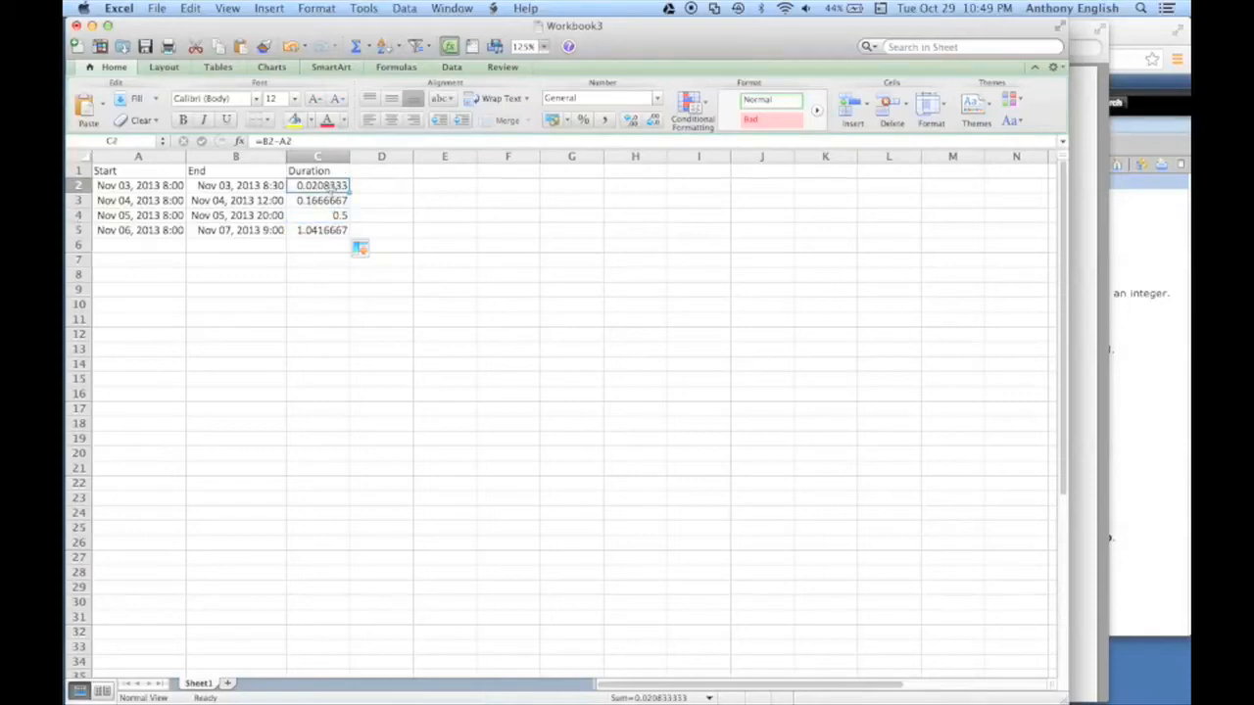
{"action": "left_click_drag", "start_coordinate": [333, 186], "coordinate": [333, 230]}
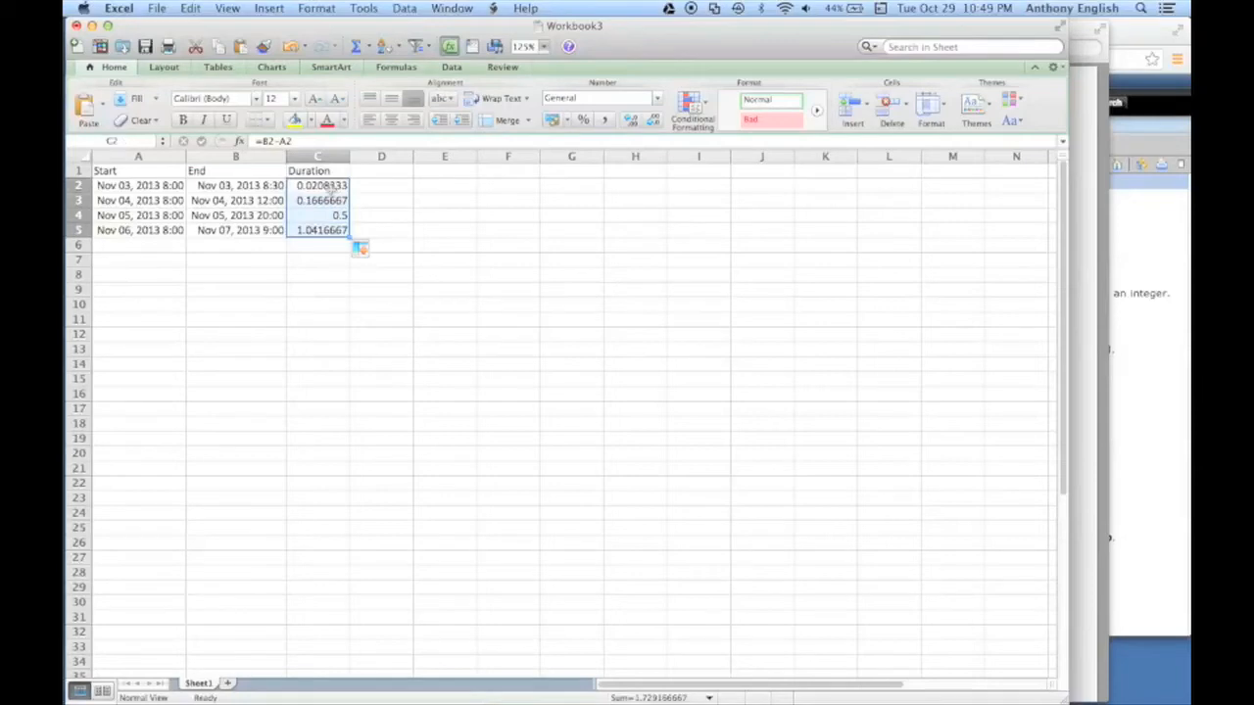
{"action": "left_click", "coordinate": [321, 10]}
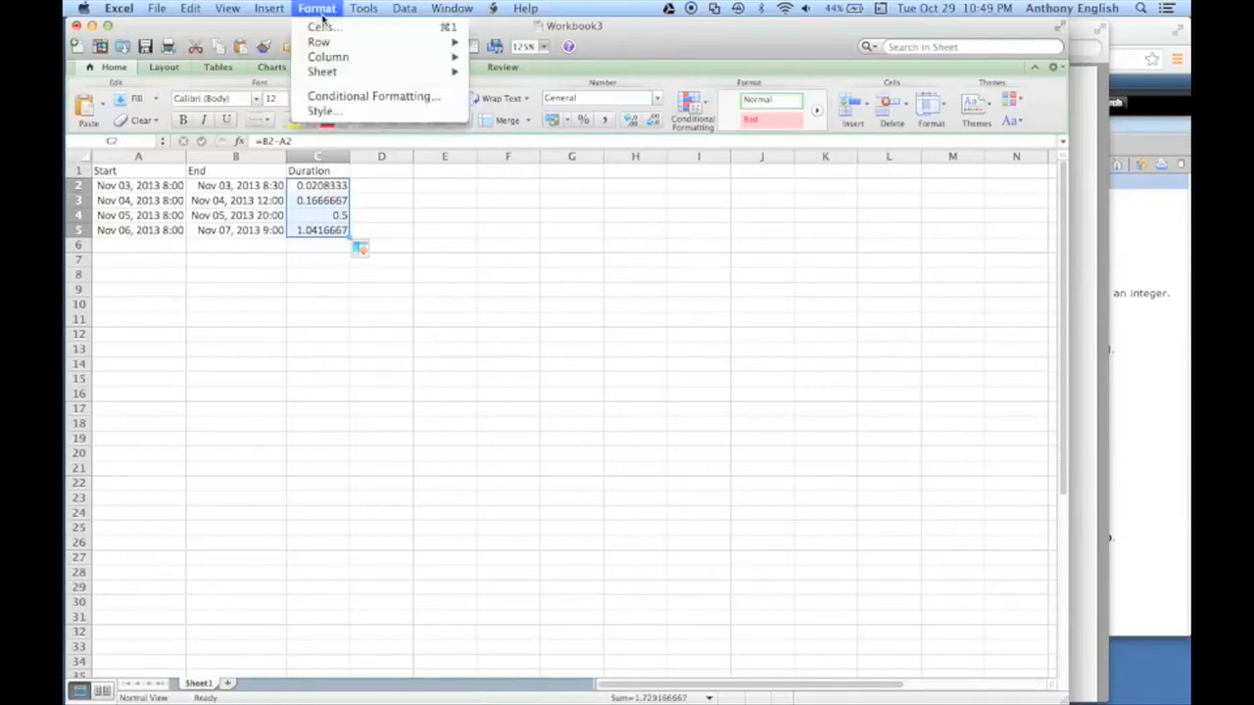
{"action": "left_click", "coordinate": [325, 26]}
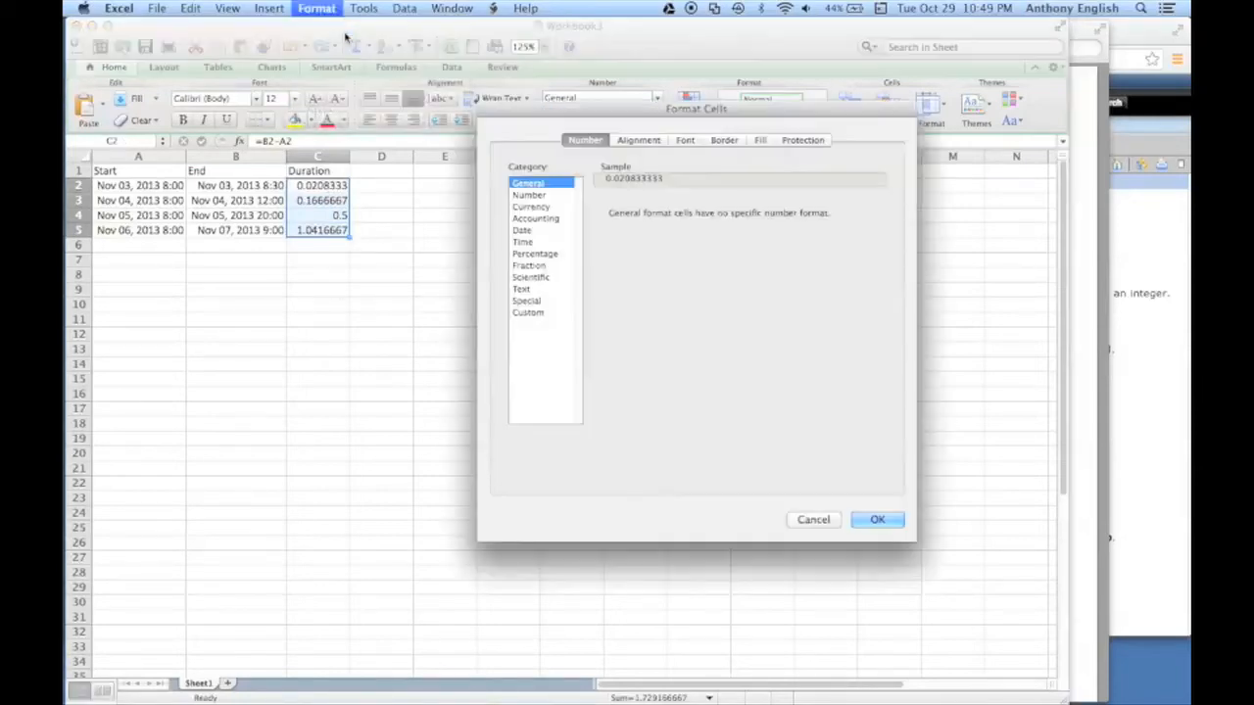
{"action": "left_click", "coordinate": [529, 243]}
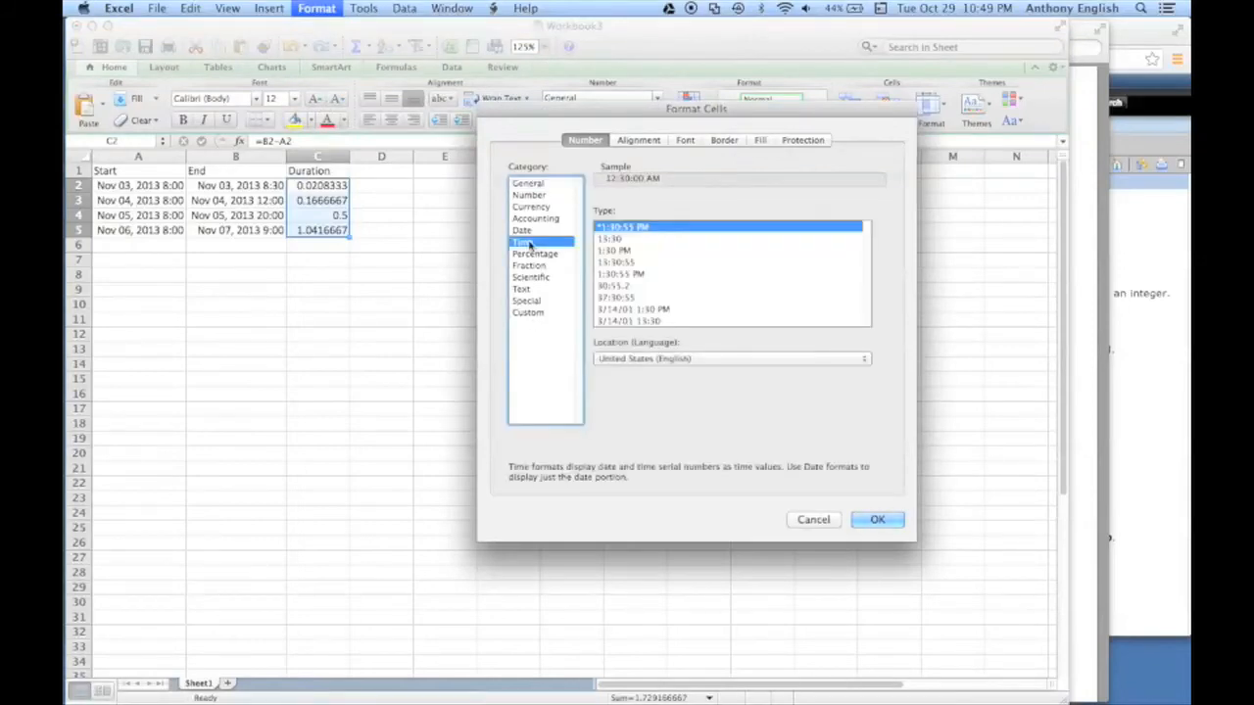
{"action": "left_click", "coordinate": [617, 240]}
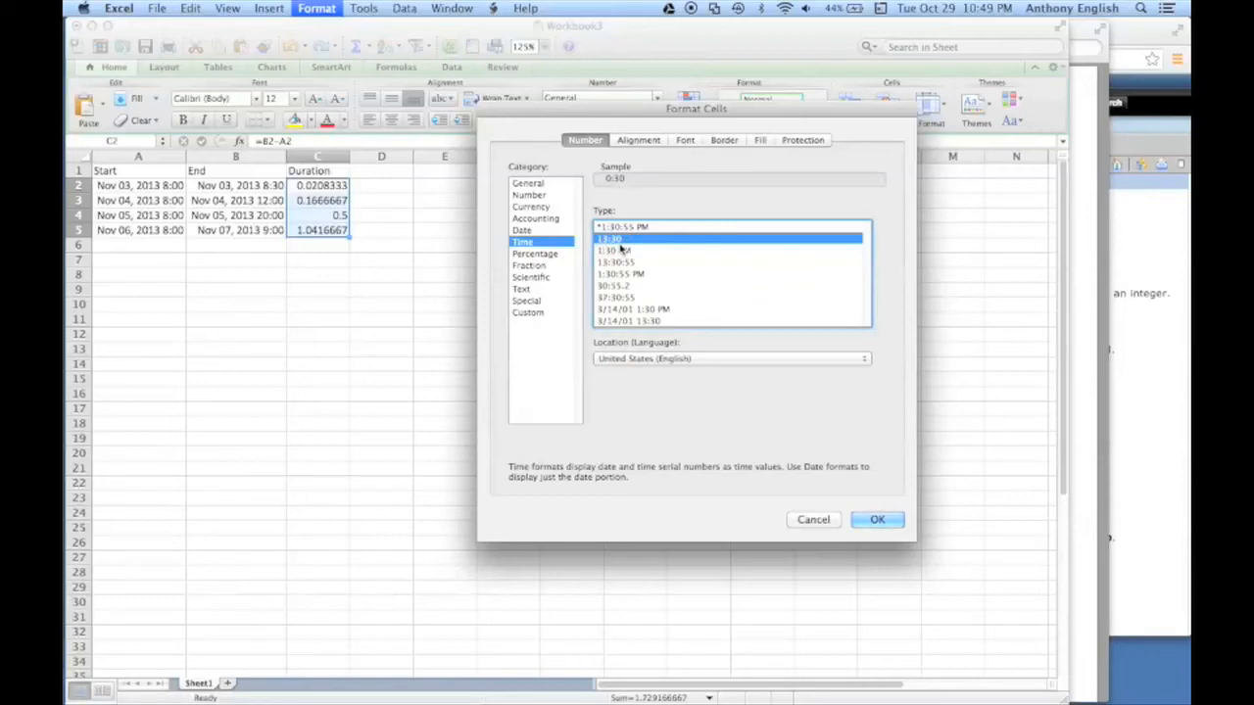
{"action": "left_click", "coordinate": [875, 520]}
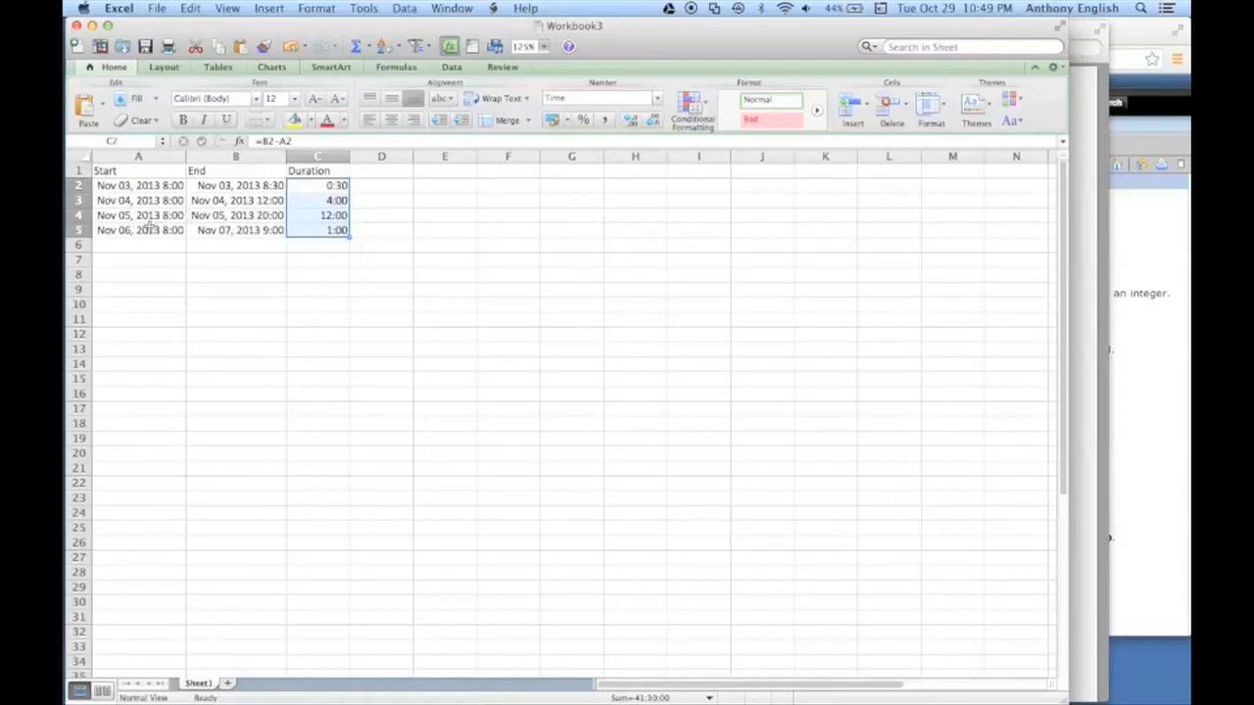
Try changing the end time in B5 to 11/7/2013 8:00 AM, and undo the change.
{"action": "left_click", "coordinate": [113, 235]}
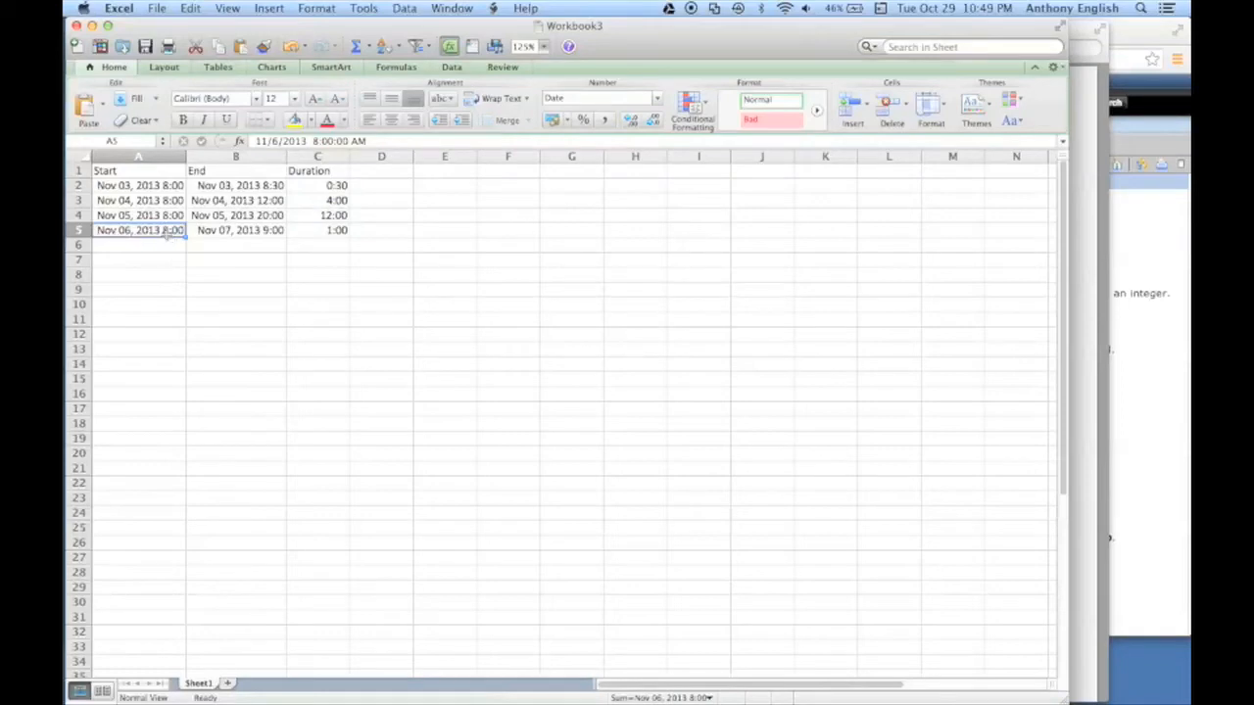
{"action": "left_click", "coordinate": [333, 232]}
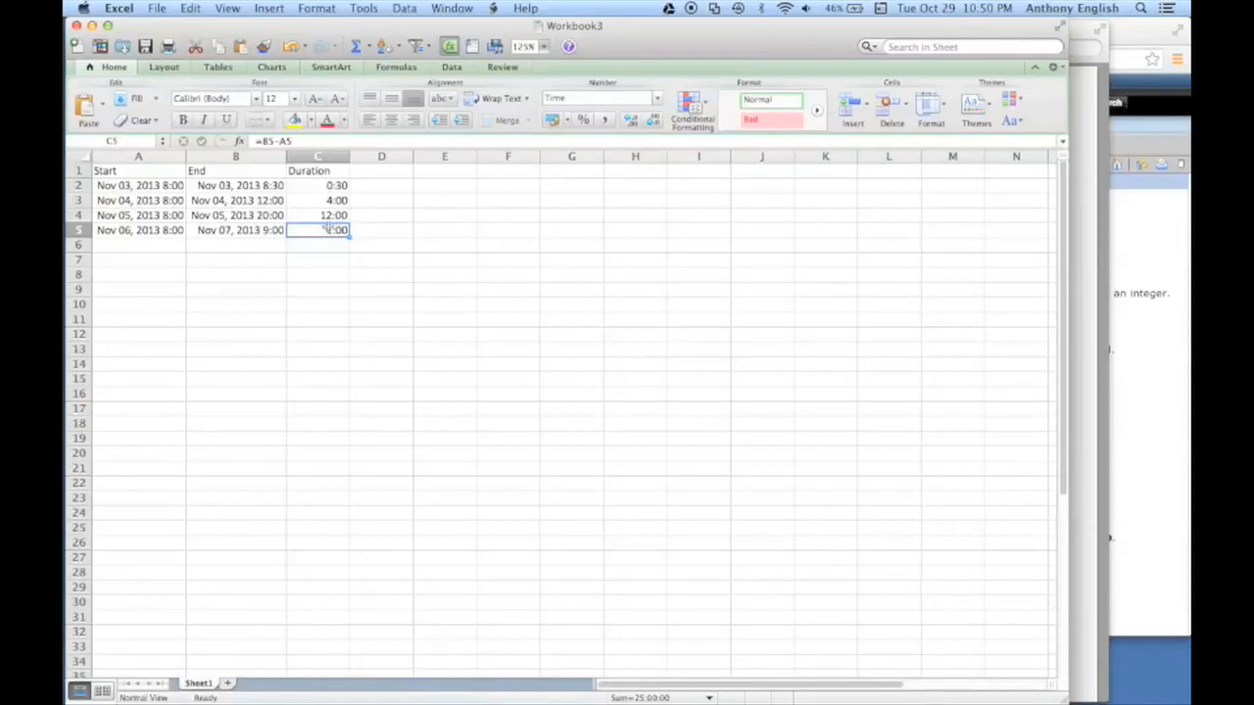
{"action": "left_click", "coordinate": [265, 232]}
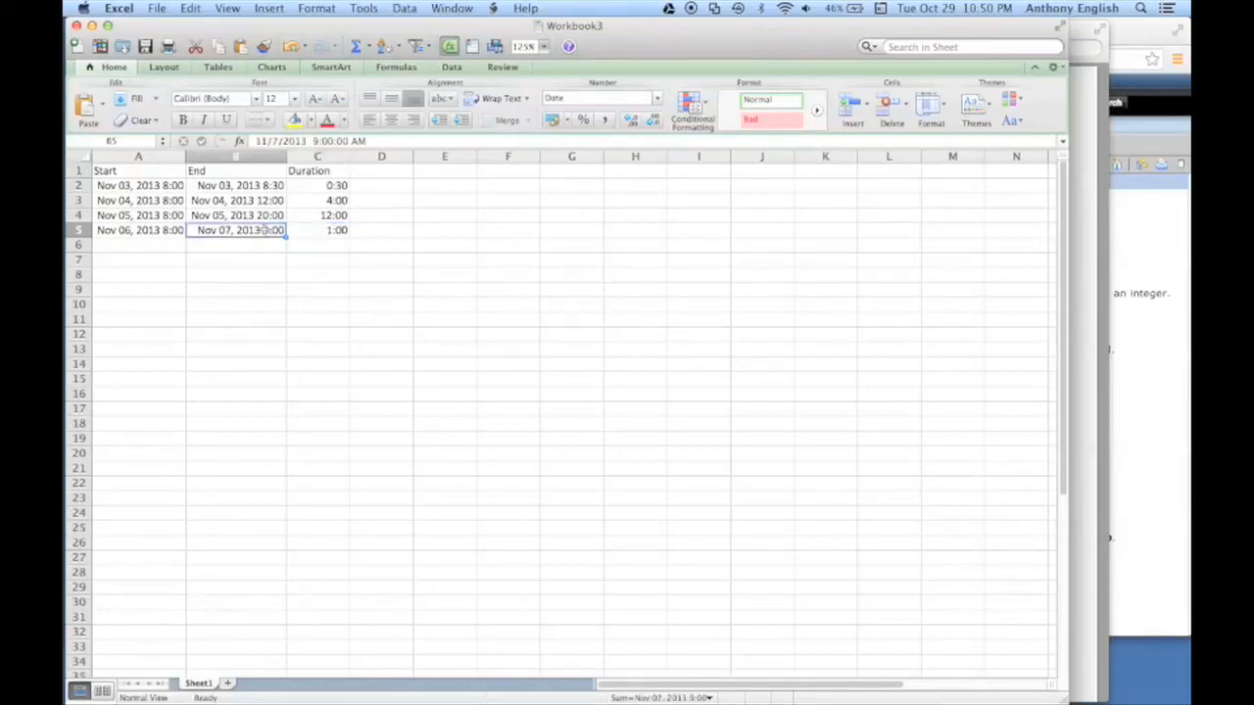
{"action": "double_click", "coordinate": [264, 230]}
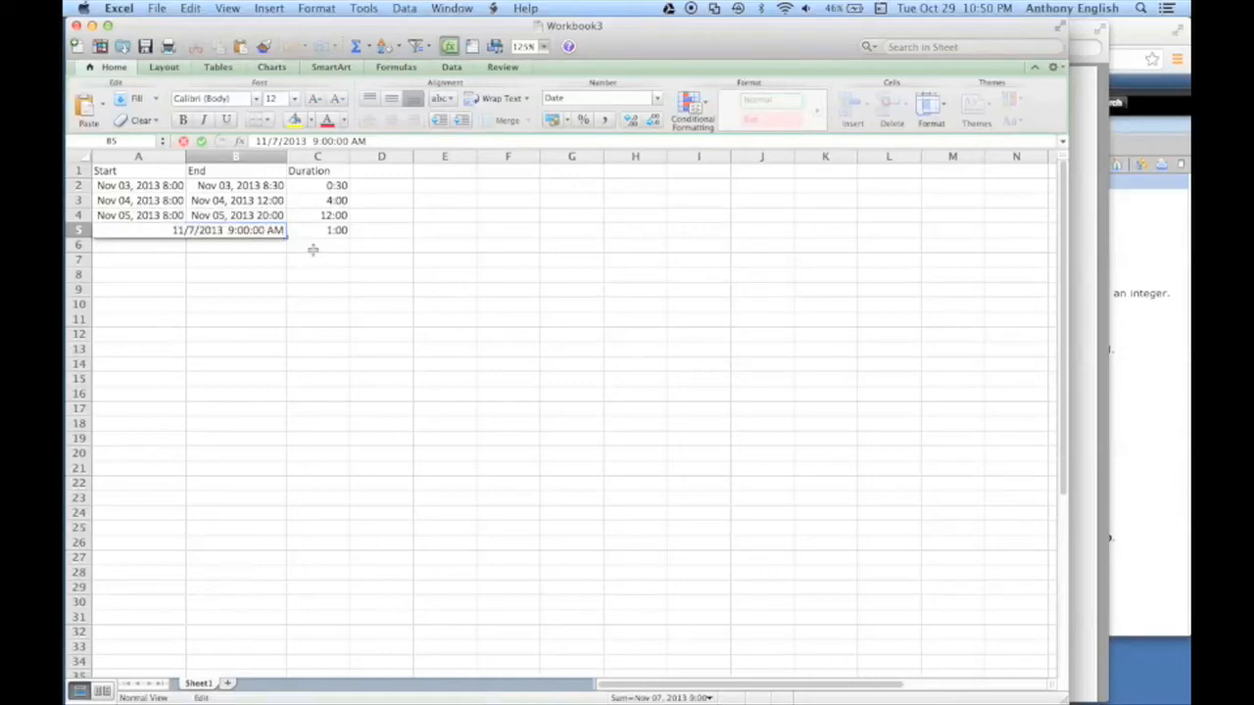
{"action": "key", "text": "BackSpace"}
{"action": "type", "text": "8"}
{"action": "key", "text": "Return"}
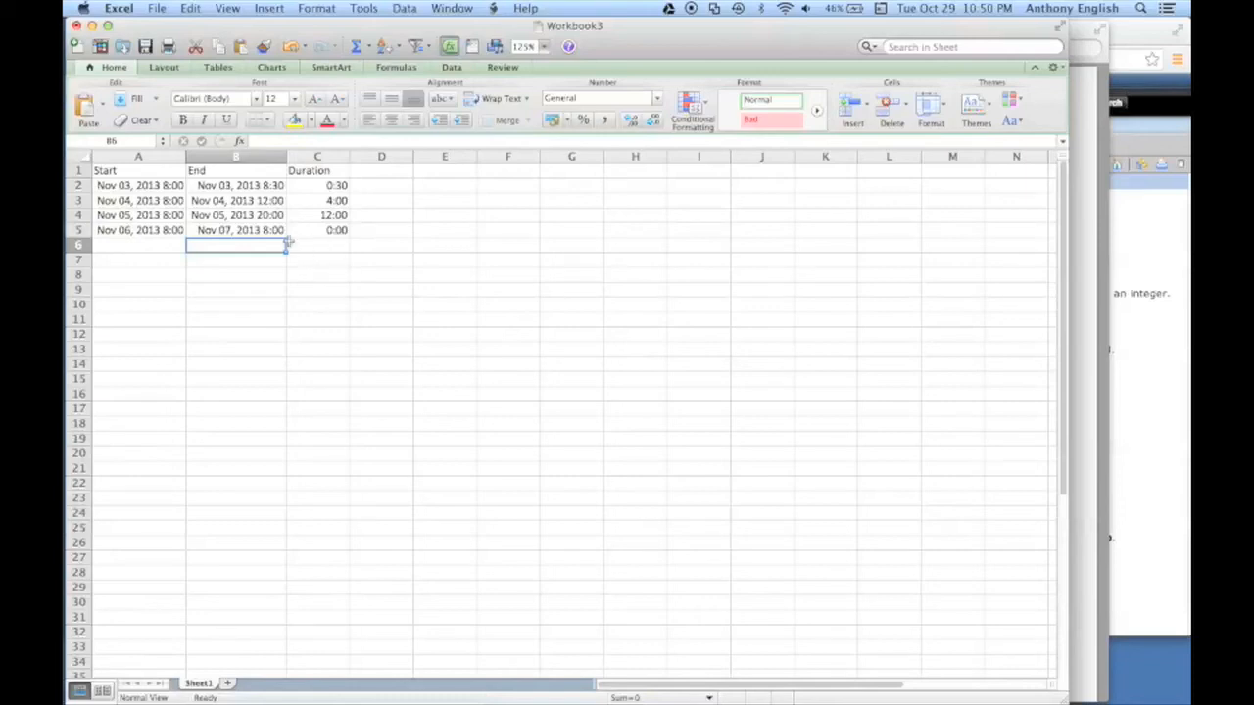
{"action": "key", "text": "super+z"}
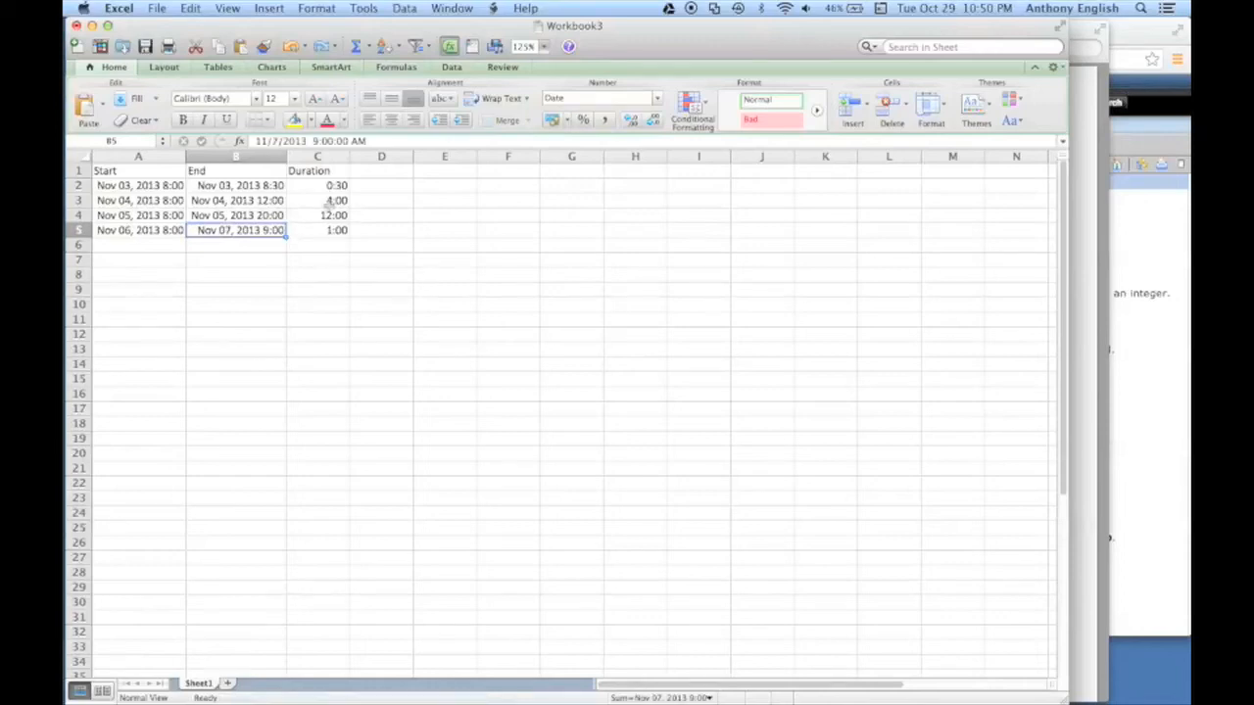
Open the cell format settings for the Duration cells C2:C5 and choose the Time type 37:30:55.
{"action": "left_click", "coordinate": [330, 187]}
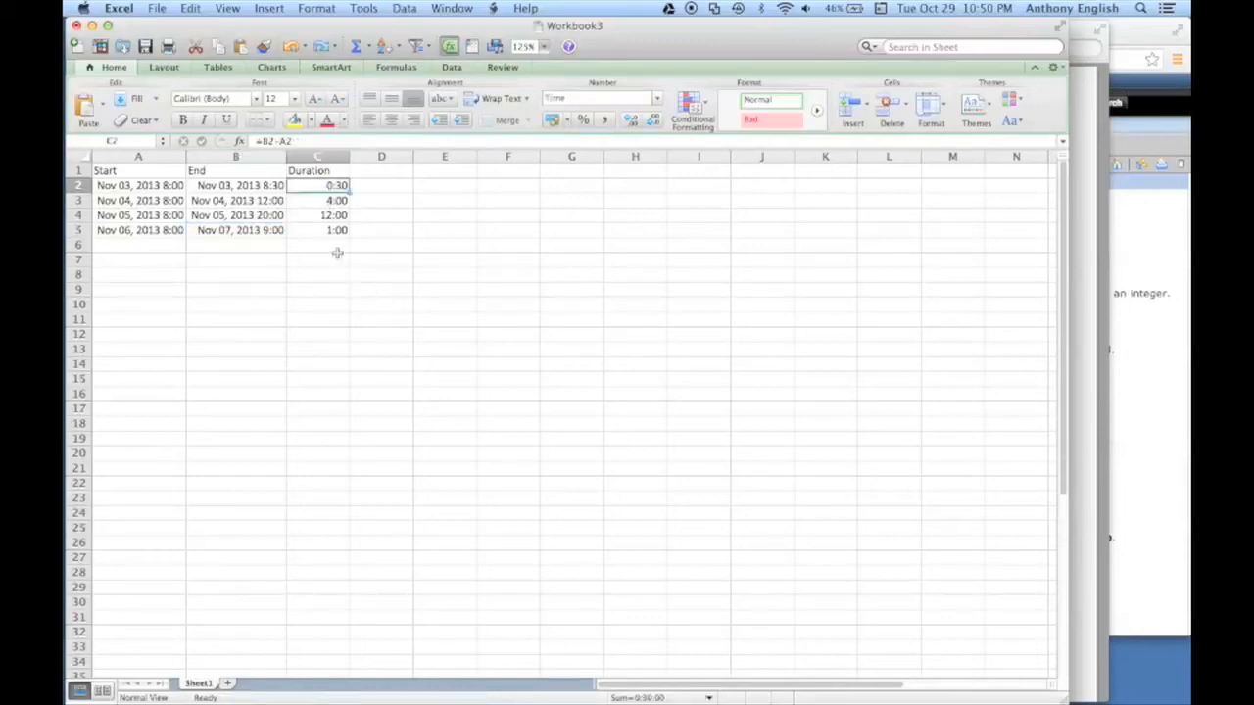
{"action": "key", "text": "shift+Down"}
{"action": "key", "text": "shift+Down"}
{"action": "key", "text": "shift+Down"}
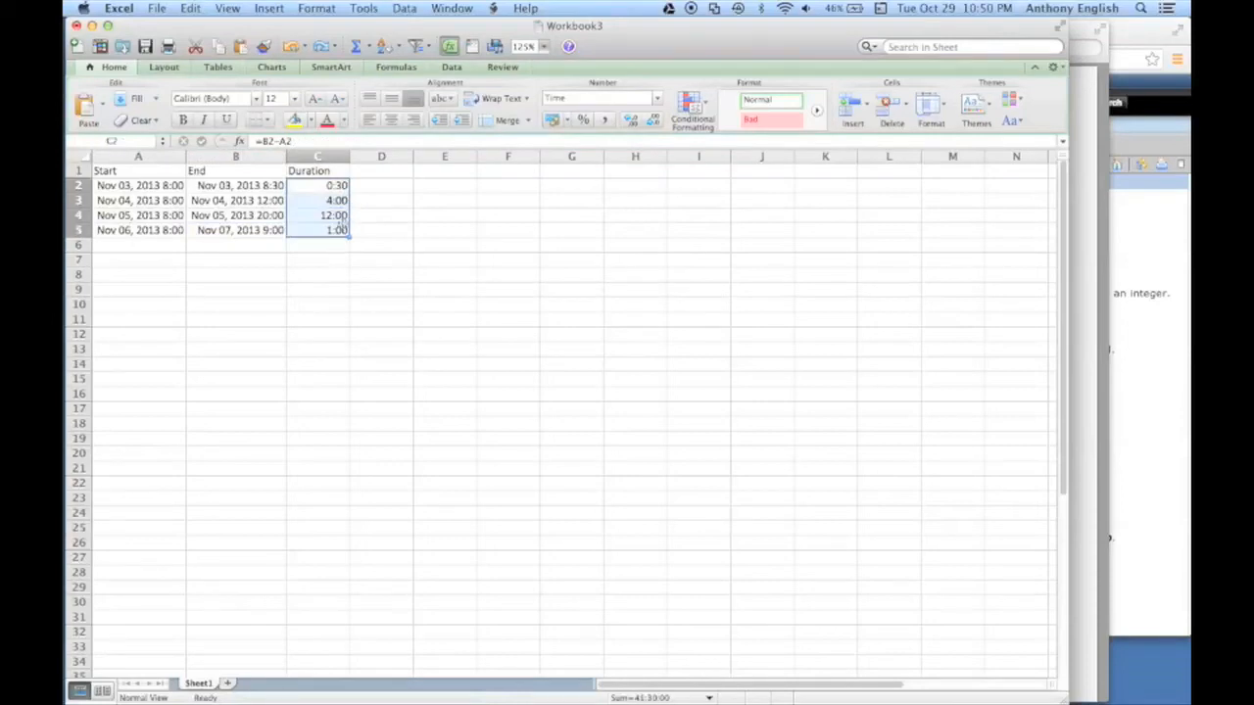
{"action": "left_click", "coordinate": [317, 9]}
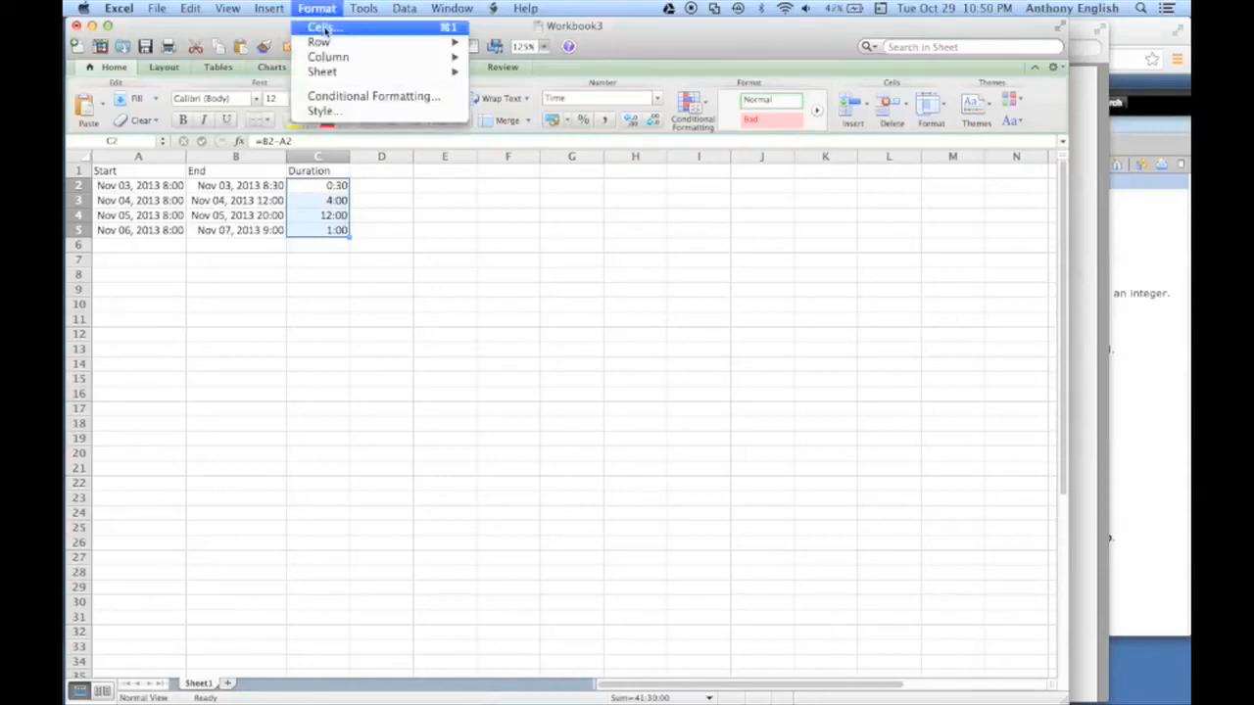
{"action": "left_click", "coordinate": [325, 29]}
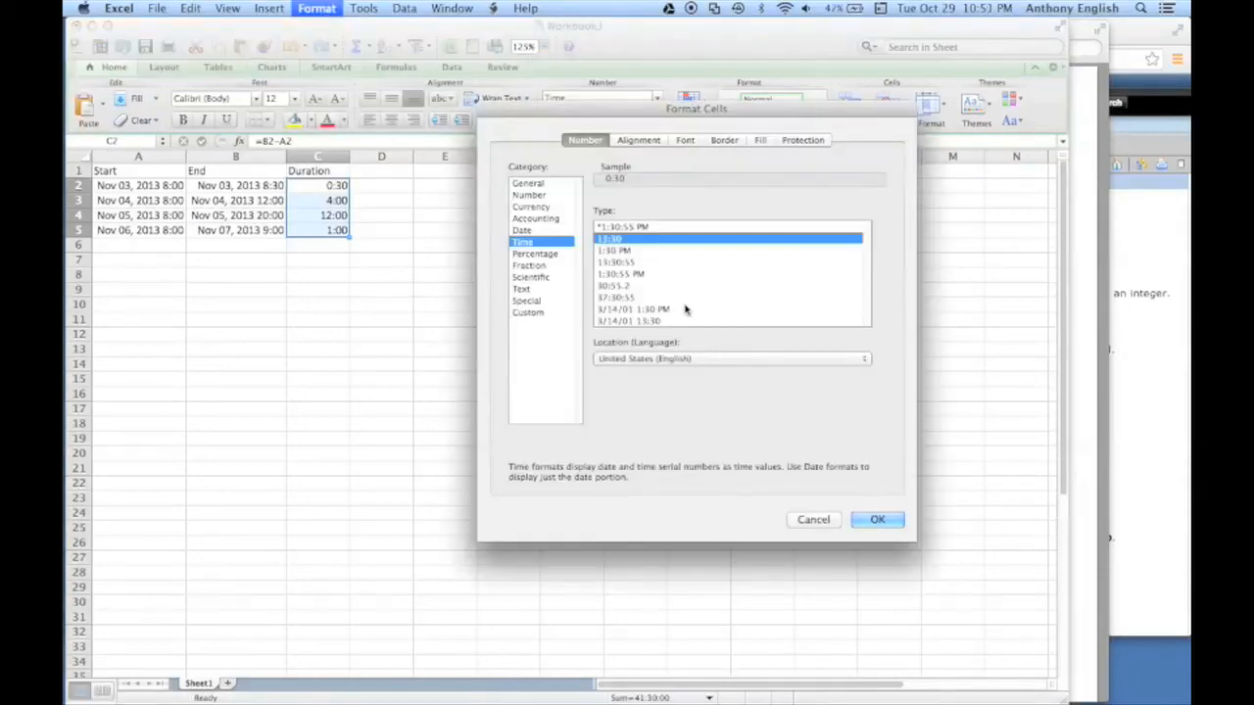
{"action": "left_click", "coordinate": [605, 298]}
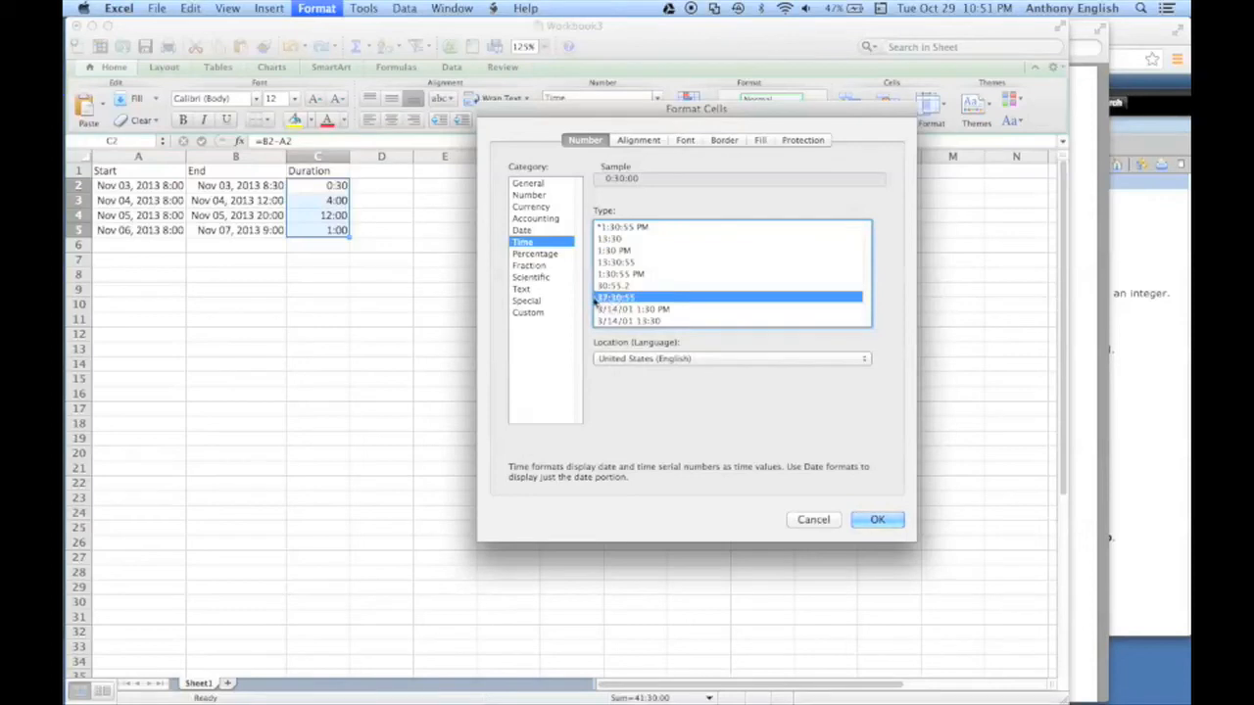
Replace the format code with the custom number format [h]:mm and apply it to the Duration cells.
{"action": "left_click", "coordinate": [526, 313]}
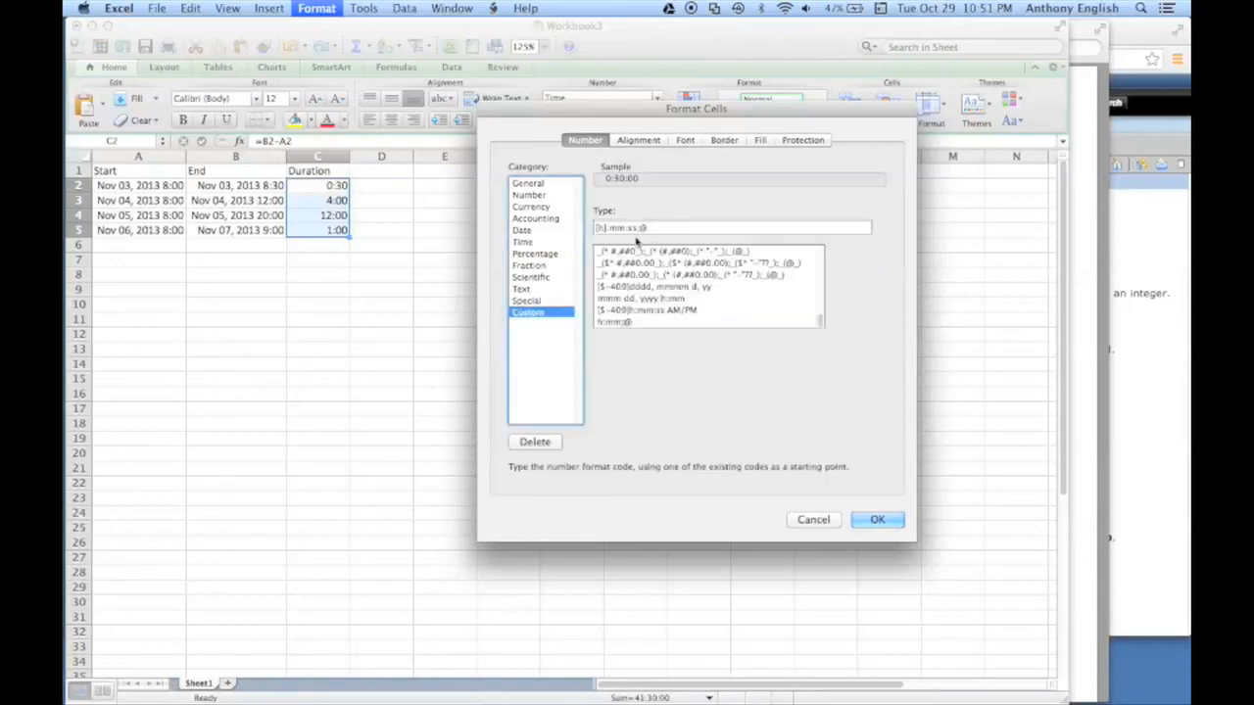
{"action": "left_click", "coordinate": [608, 227]}
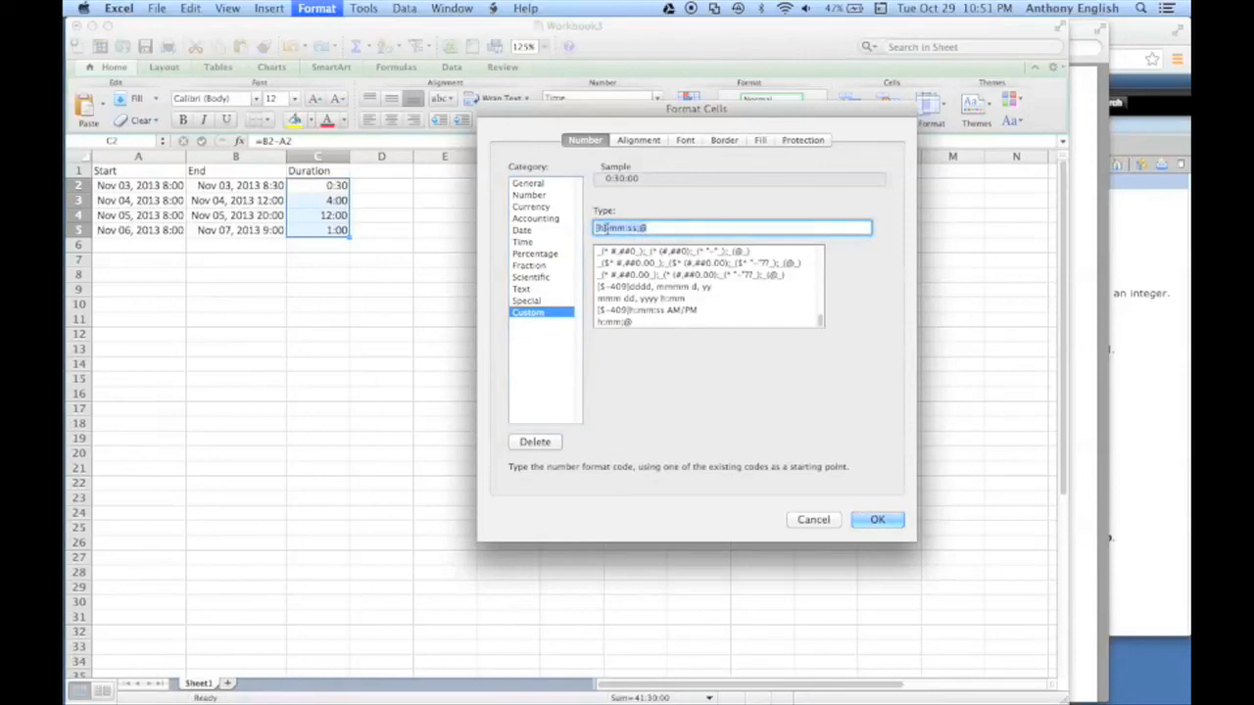
{"action": "key", "text": "BackSpace"}
{"action": "type", "text": "h:mm]"}
{"action": "key", "text": "BackSpace"}
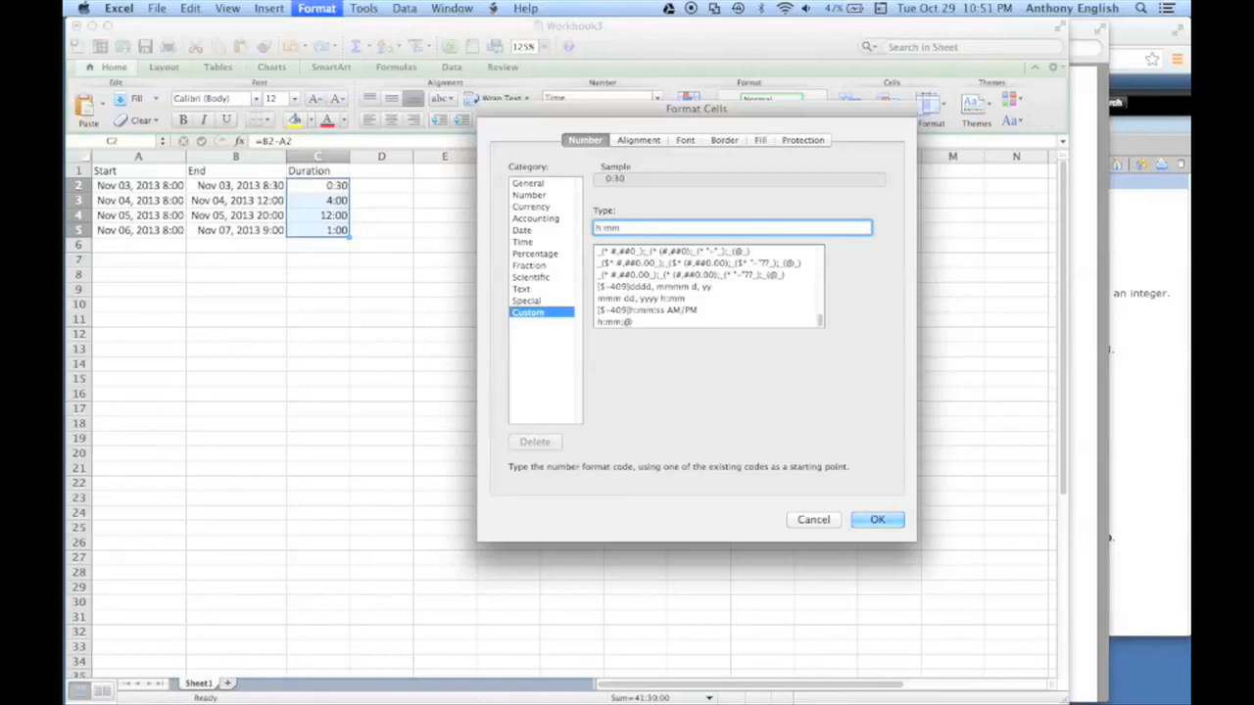
{"action": "type", "text": "]"}
{"action": "key", "text": "Left"}
{"action": "key", "text": "Left"}
{"action": "type", "text": "["}
{"action": "left_click", "coordinate": [877, 524]}
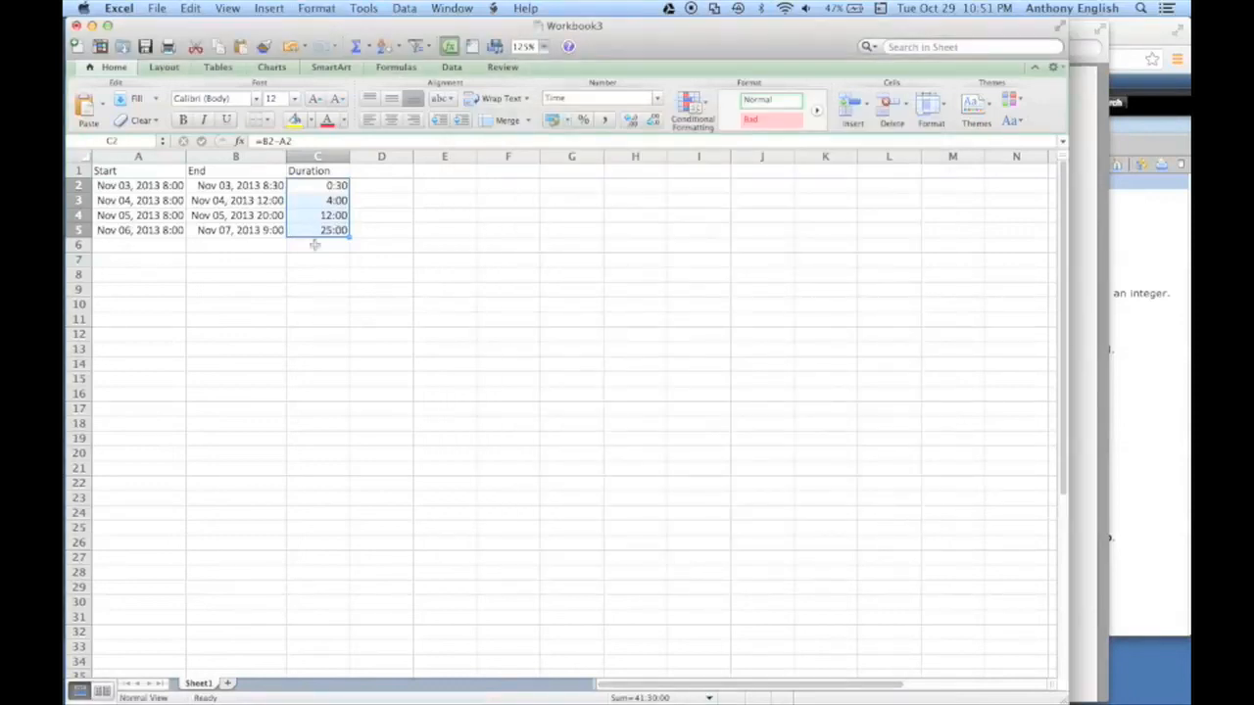
Total the durations in C6 with a SUM formula over C2:C5, and select the total's cell to check it.
{"action": "left_click", "coordinate": [319, 246]}
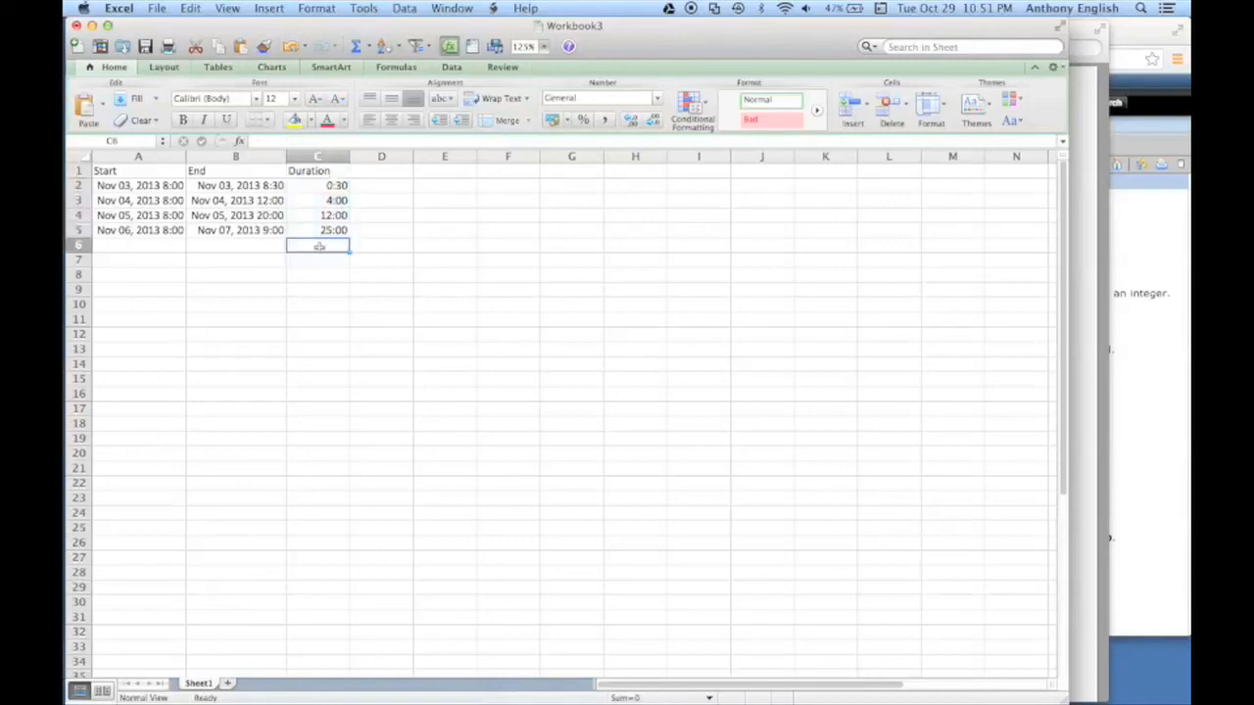
{"action": "type", "text": "=sum("}
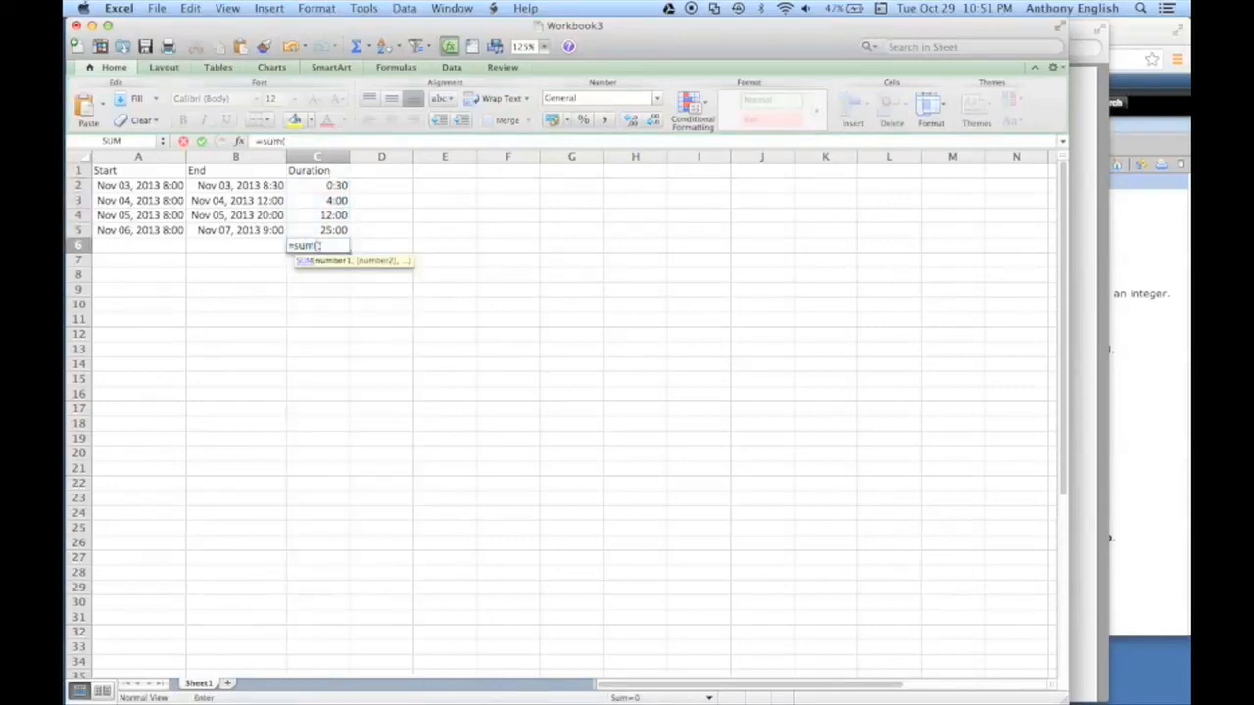
{"action": "left_click_drag", "start_coordinate": [328, 230], "coordinate": [328, 185]}
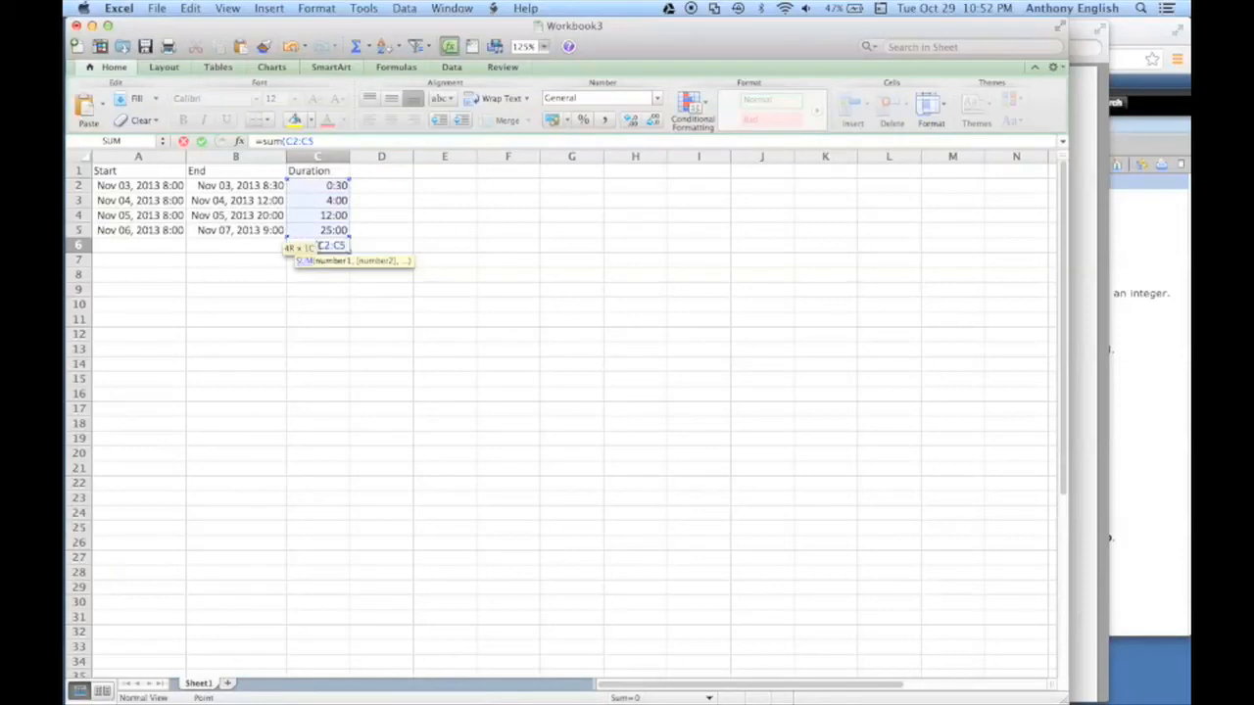
{"action": "key", "text": "Return"}
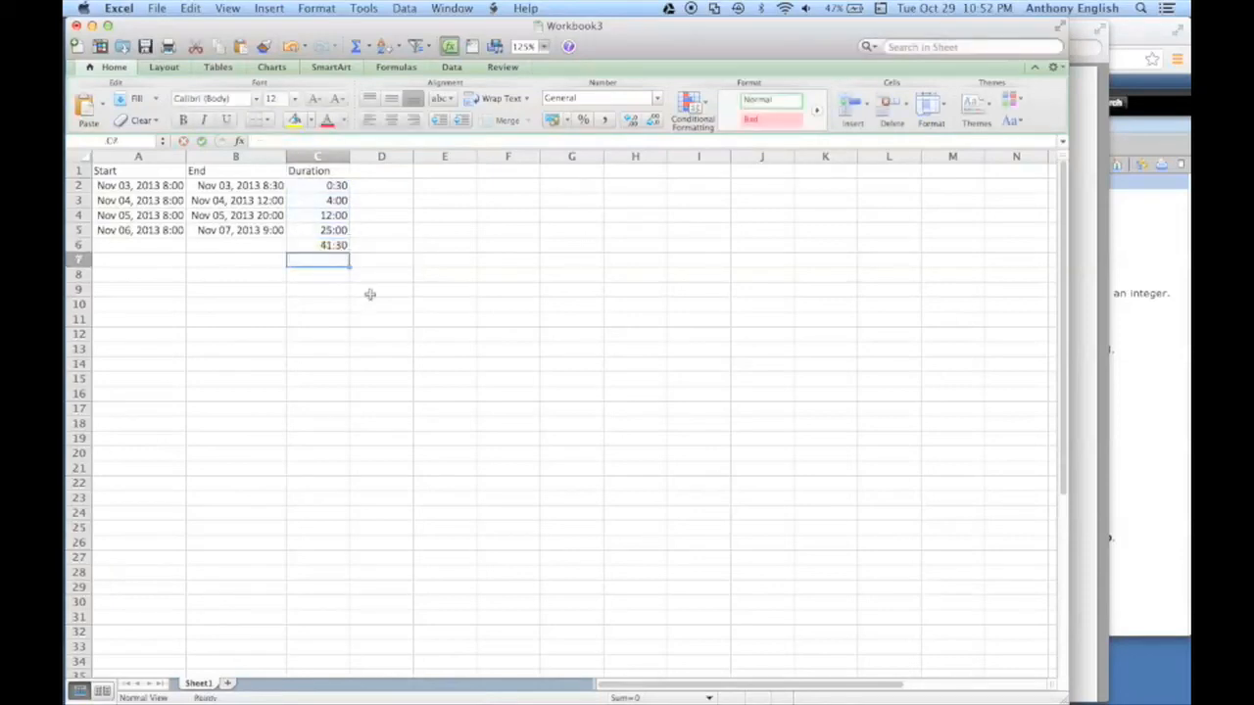
{"action": "left_click", "coordinate": [333, 245]}
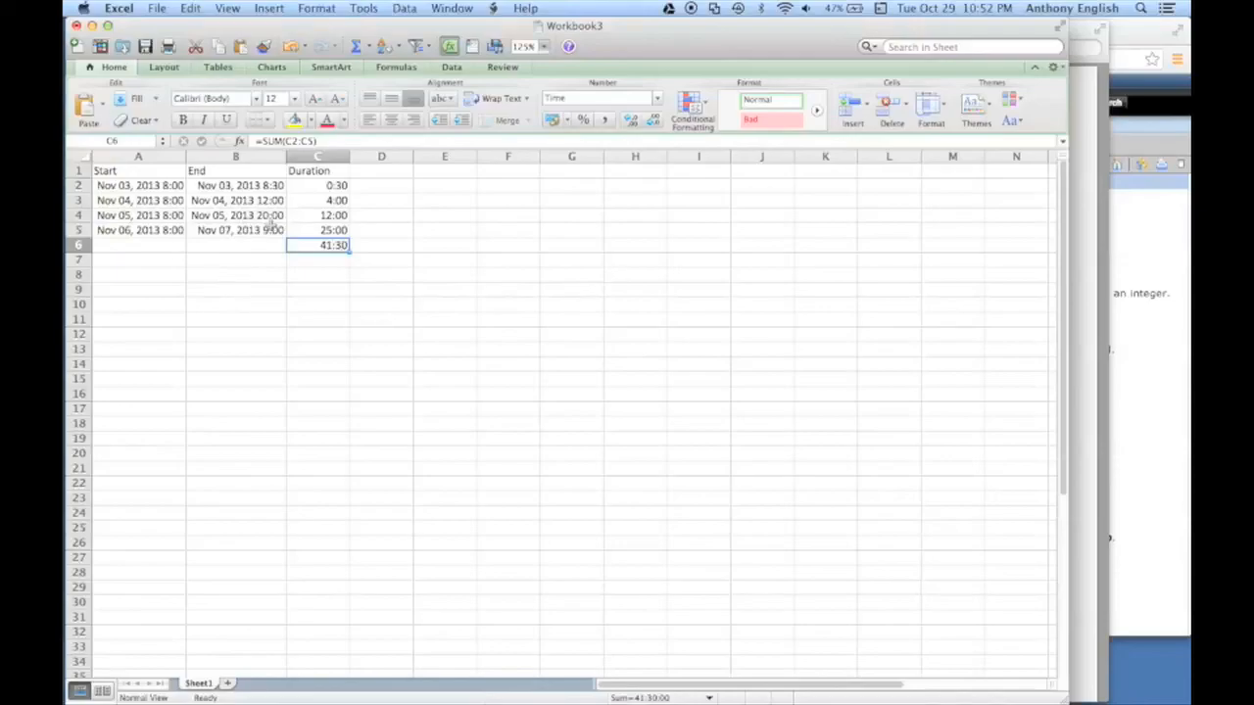
Switch to Chrome to view the beginning of the AIX date Command page, and bring up the date format table in Preview.
{"action": "key", "text": "ctrl+Up"}
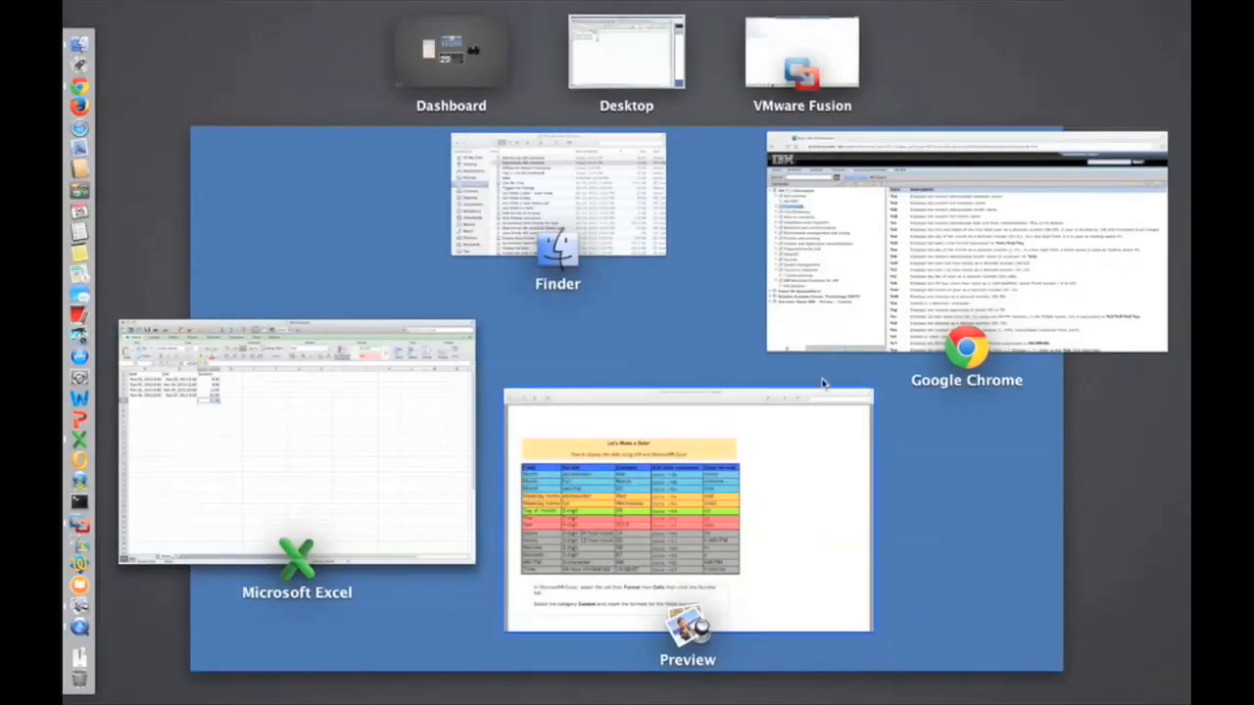
{"action": "left_click", "coordinate": [970, 281]}
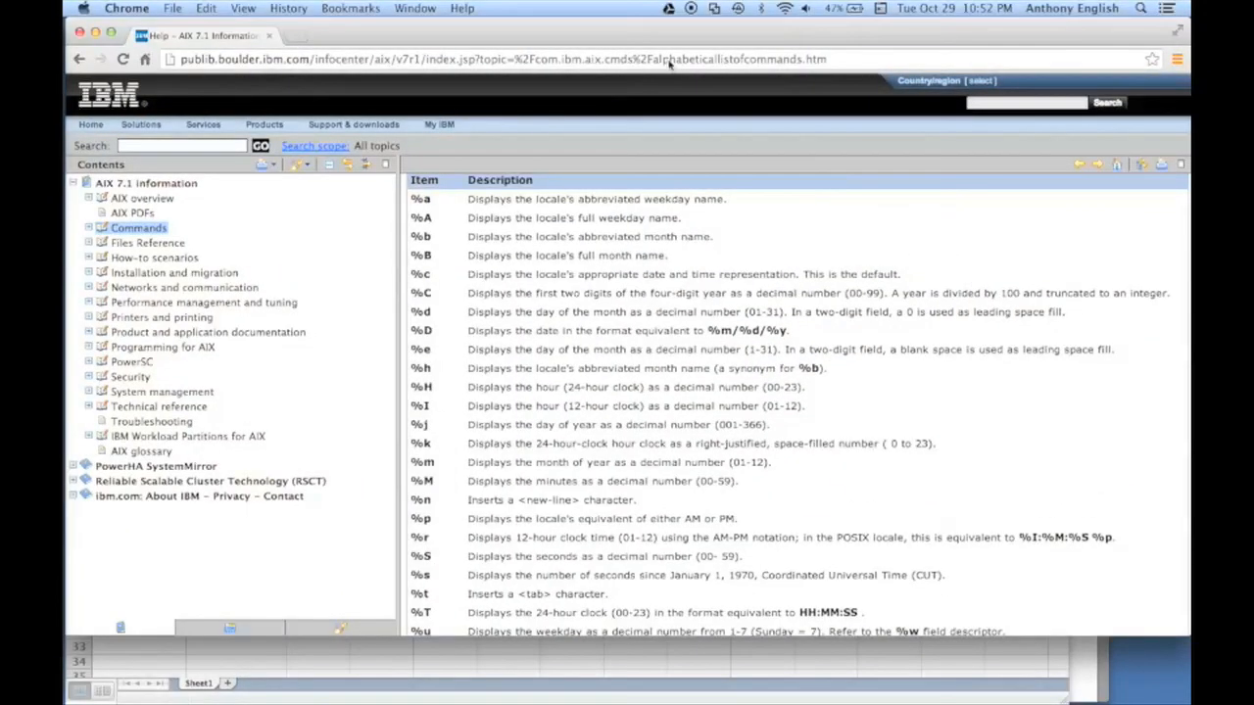
{"action": "scroll", "coordinate": [618, 299], "scroll_direction": "up", "scroll_amount": 15}
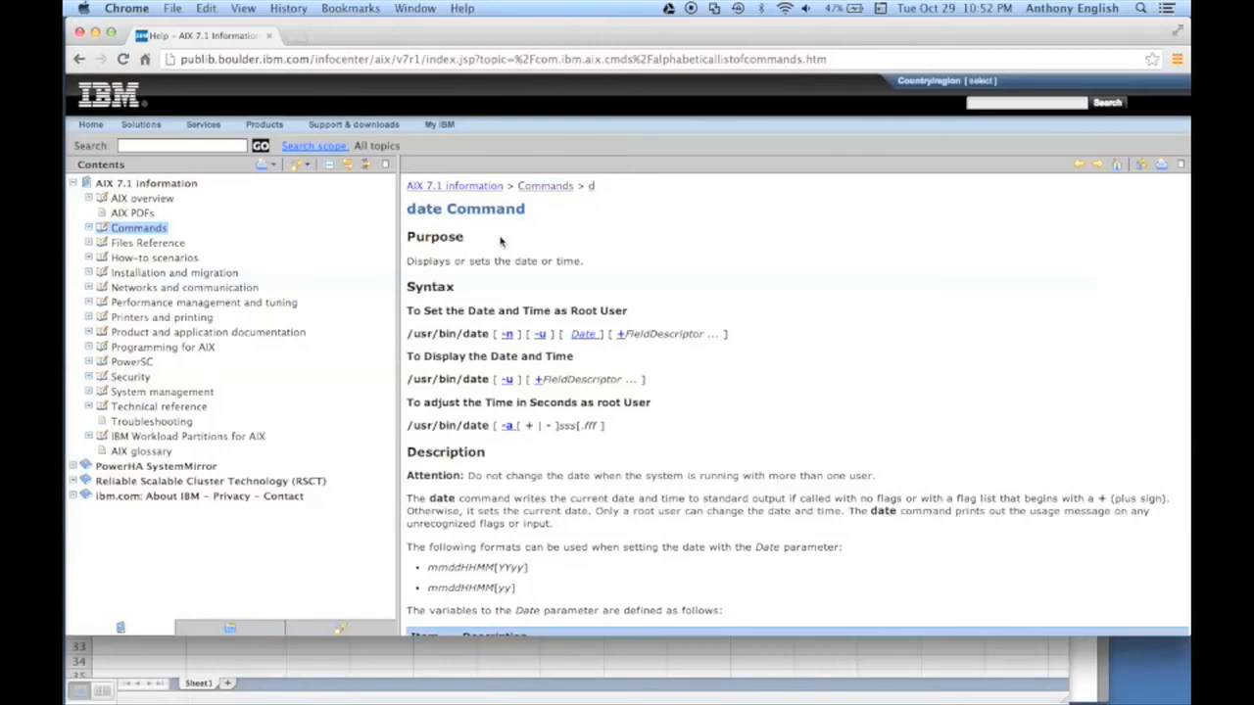
{"action": "key", "text": "ctrl+Up"}
{"action": "left_click", "coordinate": [632, 221]}
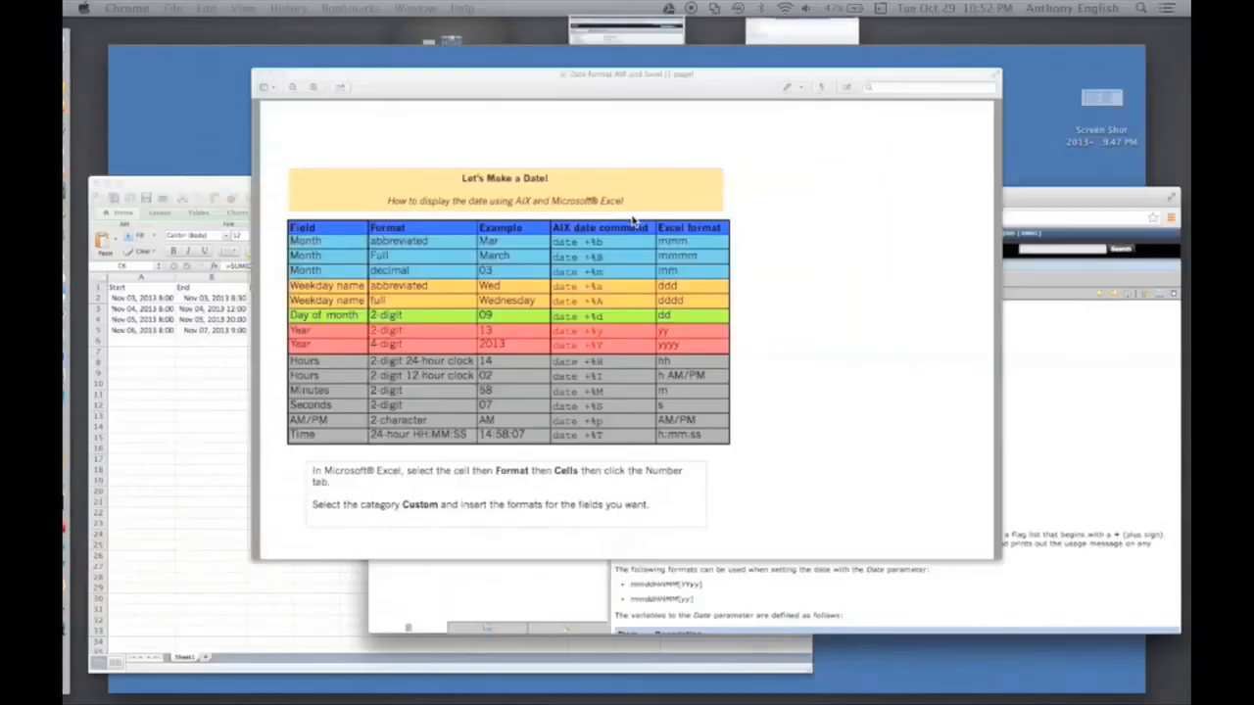